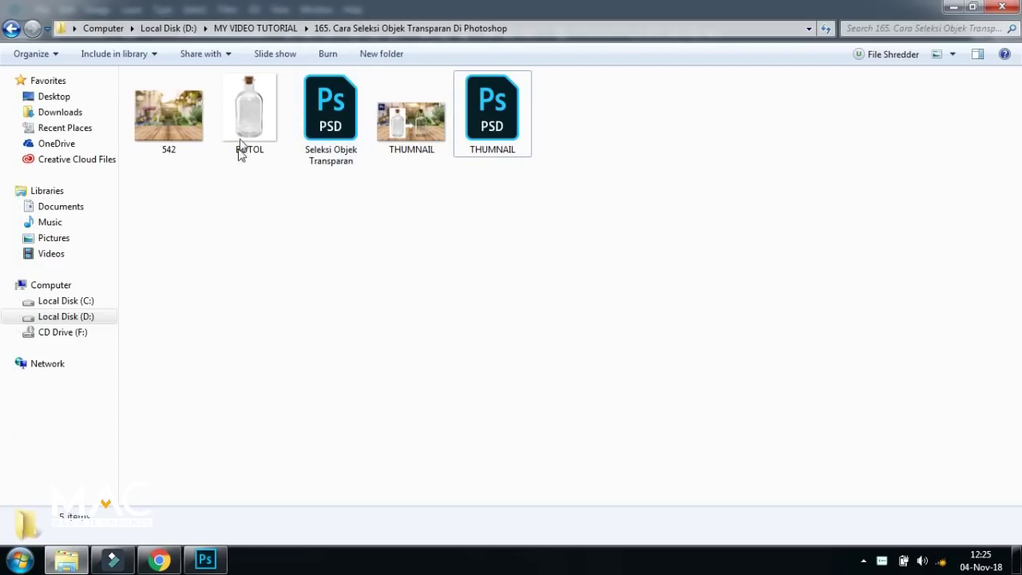
Step: View the original BOTOL bottle photo in Windows Photo Viewer, then switch back to Photoshop
double_click(243, 121)
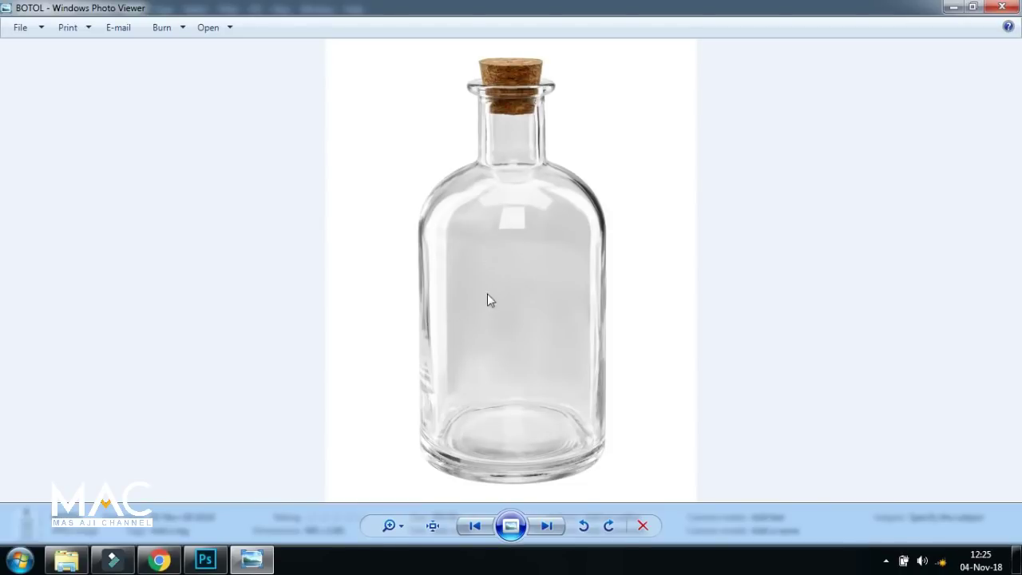
click(227, 561)
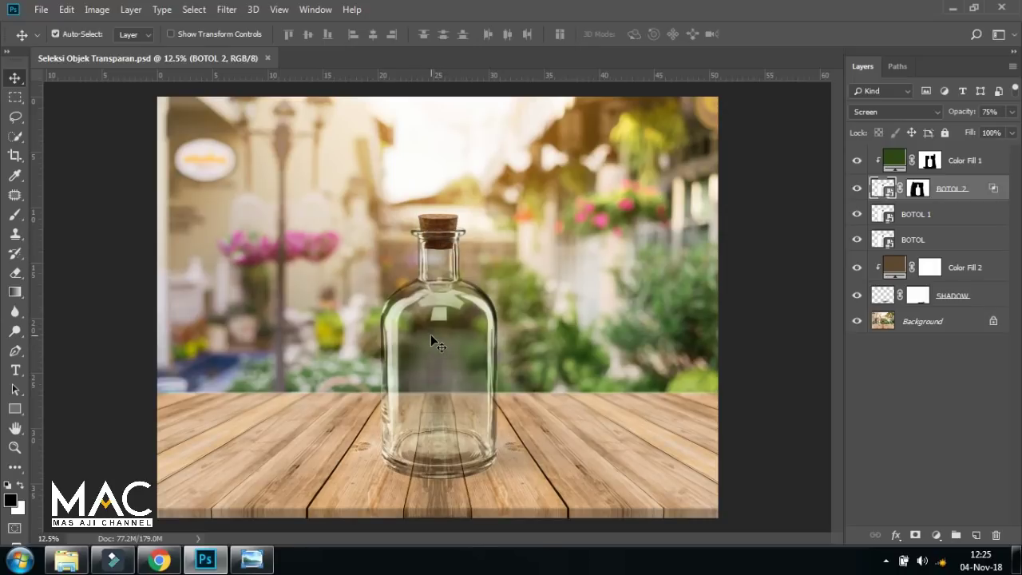
Step: Bring Chrome, showing the tutorial author's YouTube channel page, to the front
click(160, 561)
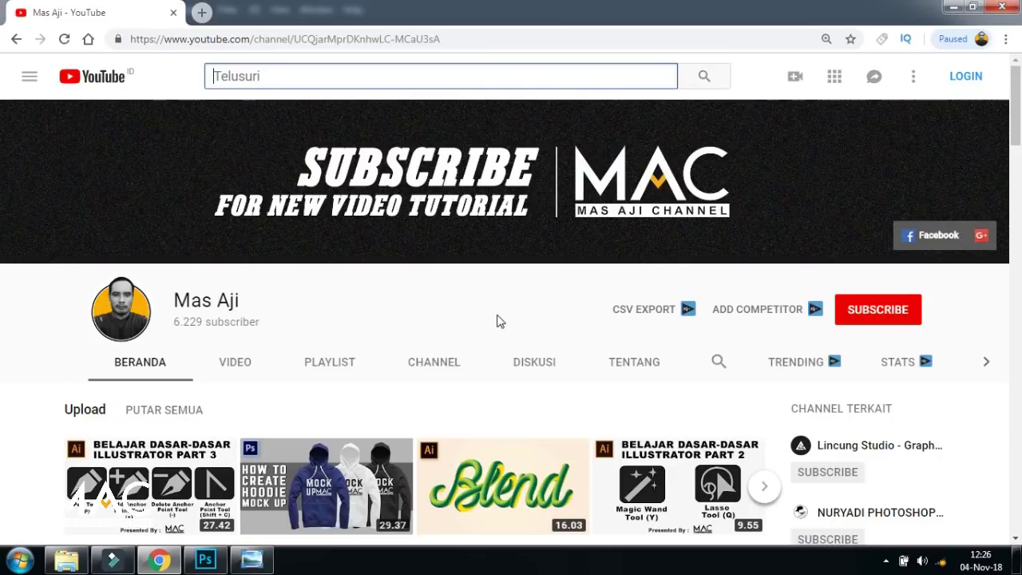
Step: Close the bottle photo preview and the Seleksi Objek Transparan.psd composite
click(205, 561)
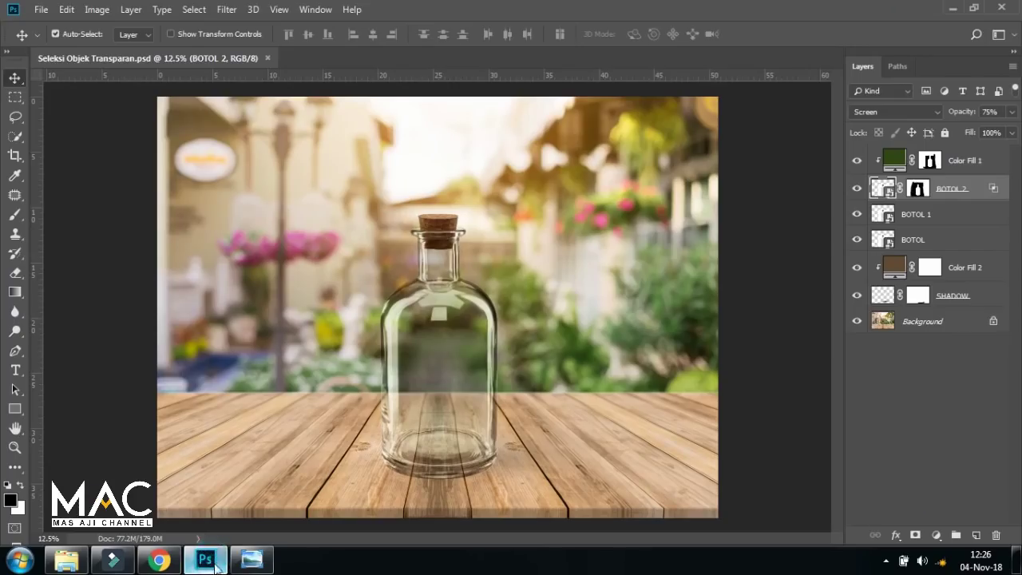
click(252, 561)
click(1004, 6)
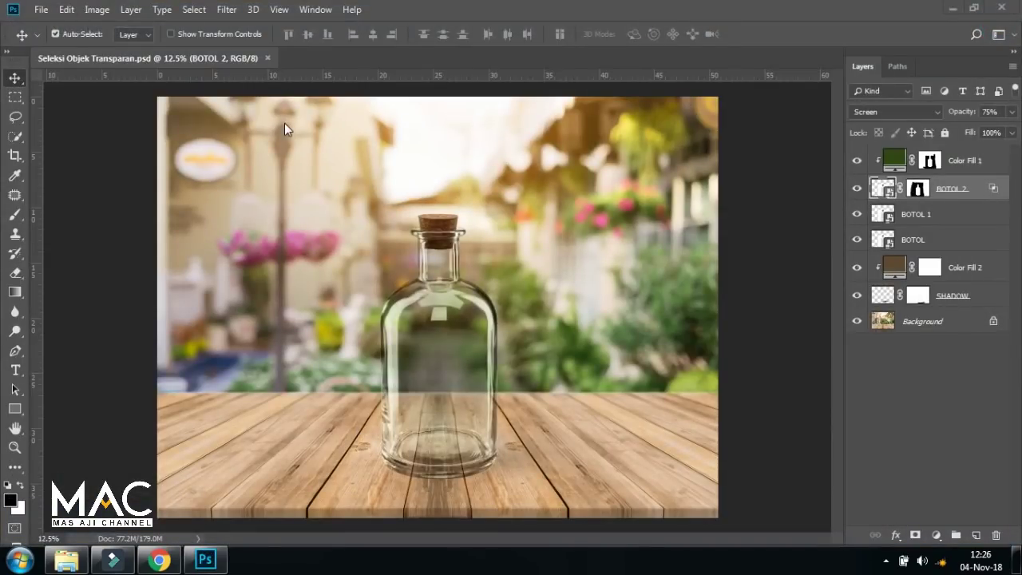
click(268, 59)
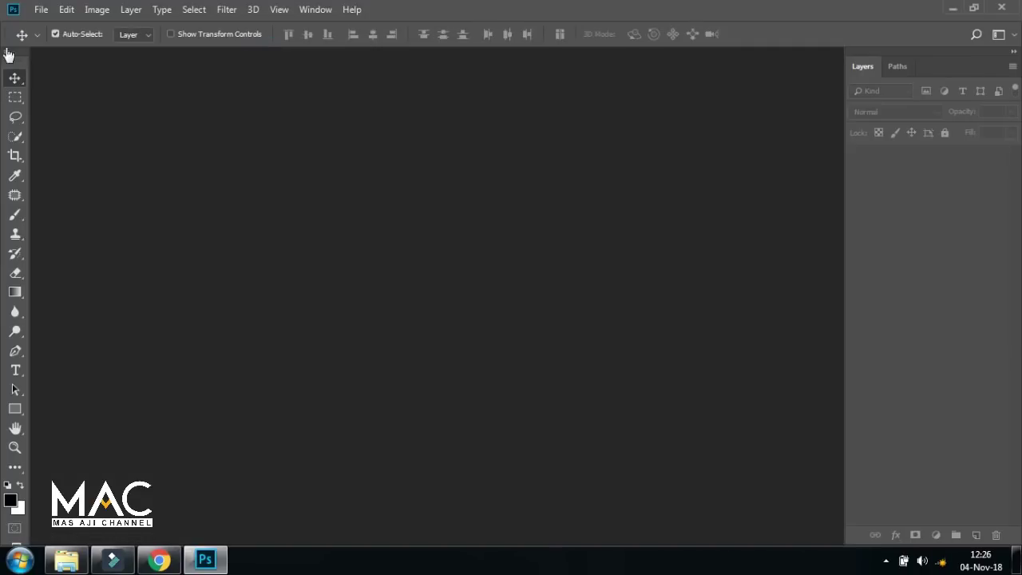
Step: Open the 542 garden-and-wooden-table photo
click(42, 10)
click(75, 39)
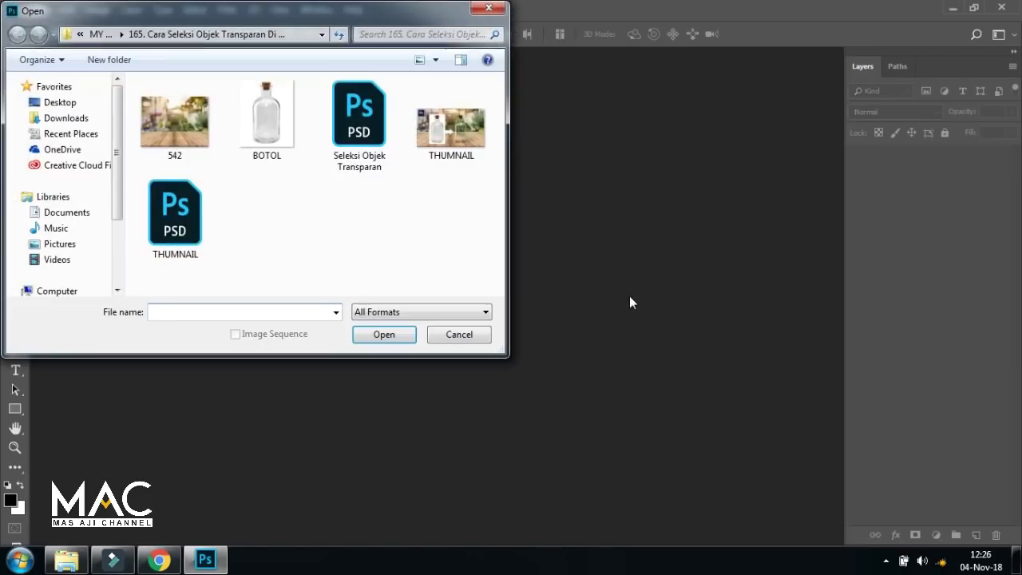
click(175, 160)
click(390, 336)
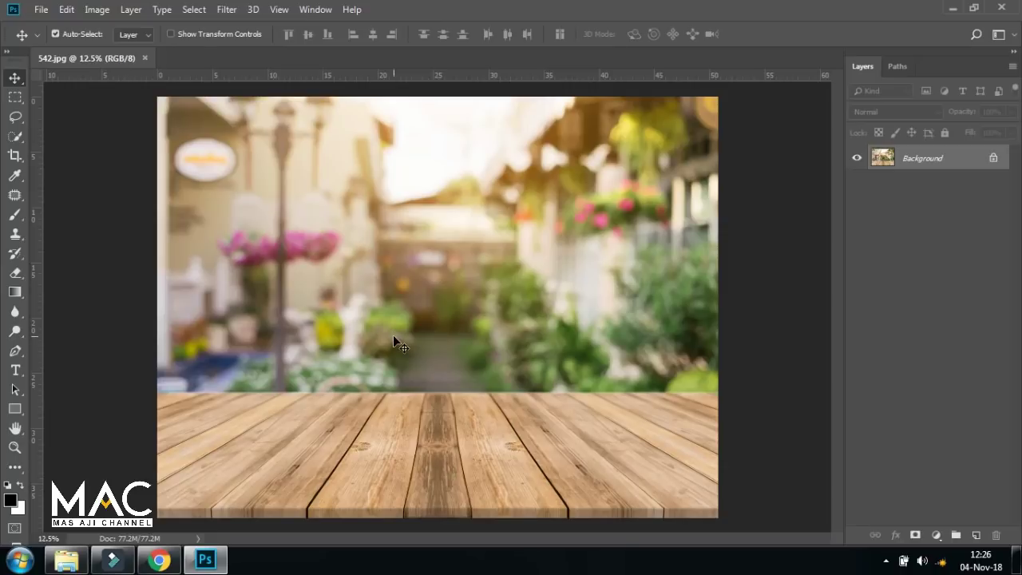
click(41, 10)
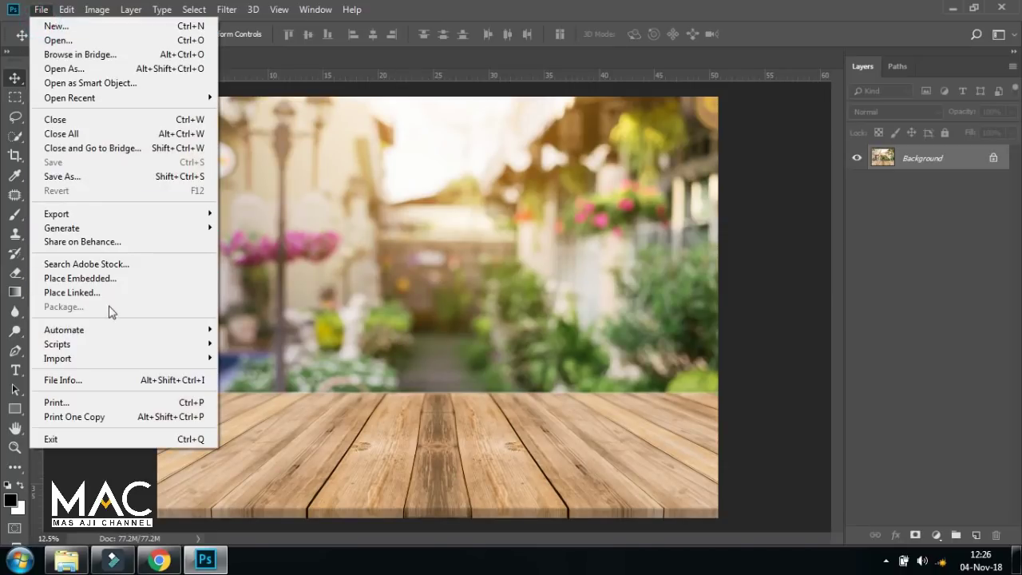
Step: Embed the BOTOL image, scaled to about 255% and centred on the tabletop
click(116, 280)
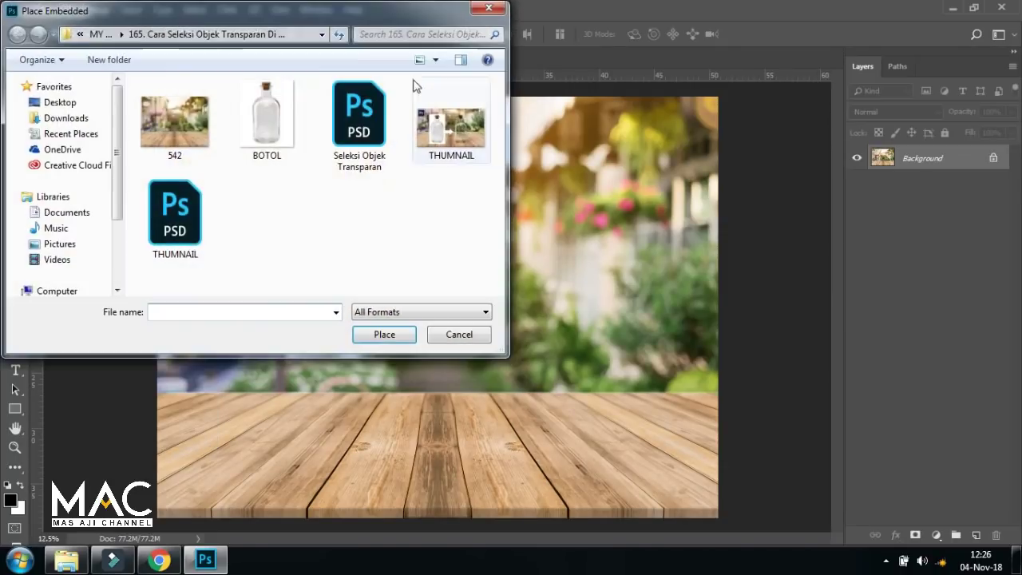
click(272, 128)
click(383, 334)
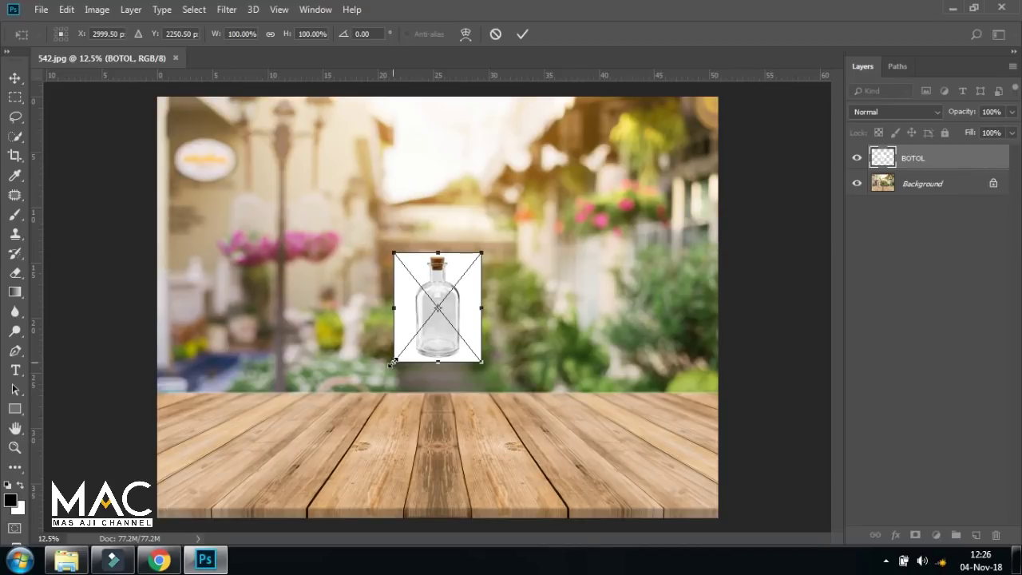
drag(393, 363, 288, 491)
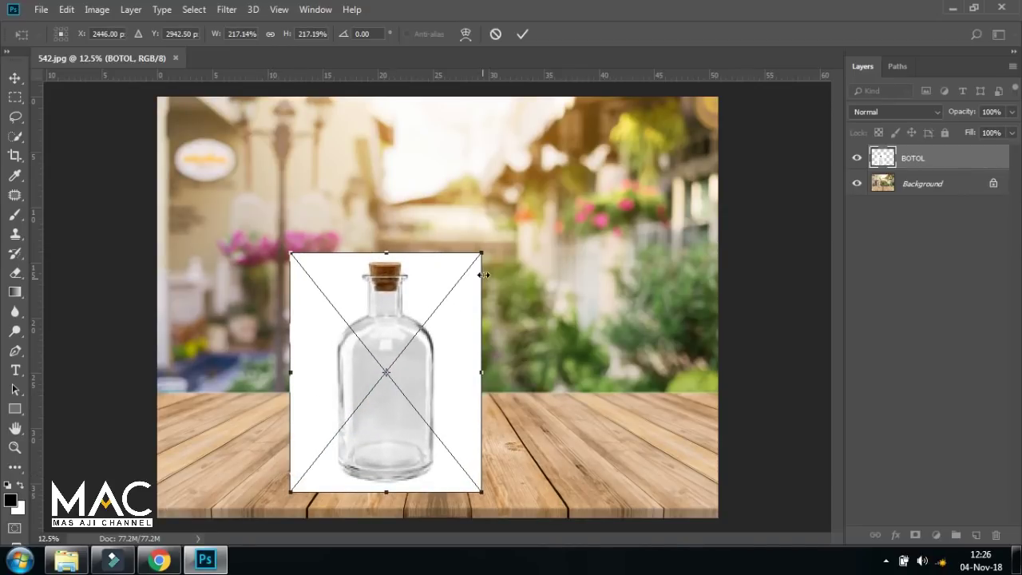
drag(481, 254, 517, 208)
click(482, 322)
mouse_move(490, 317)
mouse_down()
mouse_move(520, 313)
mouse_move(522, 332)
mouse_up()
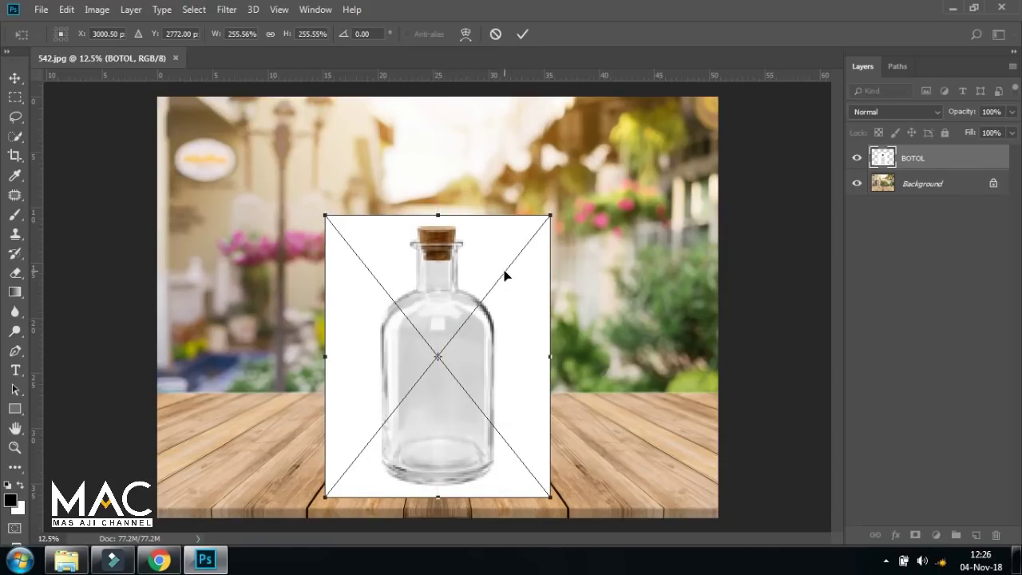
key(Return)
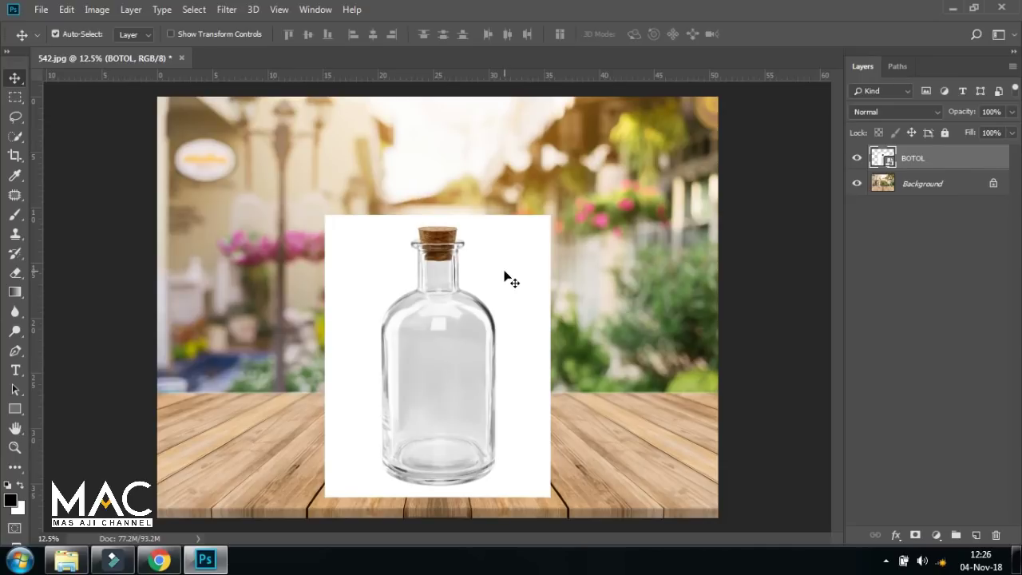
Step: Zoom in on the bottle and set the BOTOL layer's blend mode to Multiply
key(ctrl+plus)
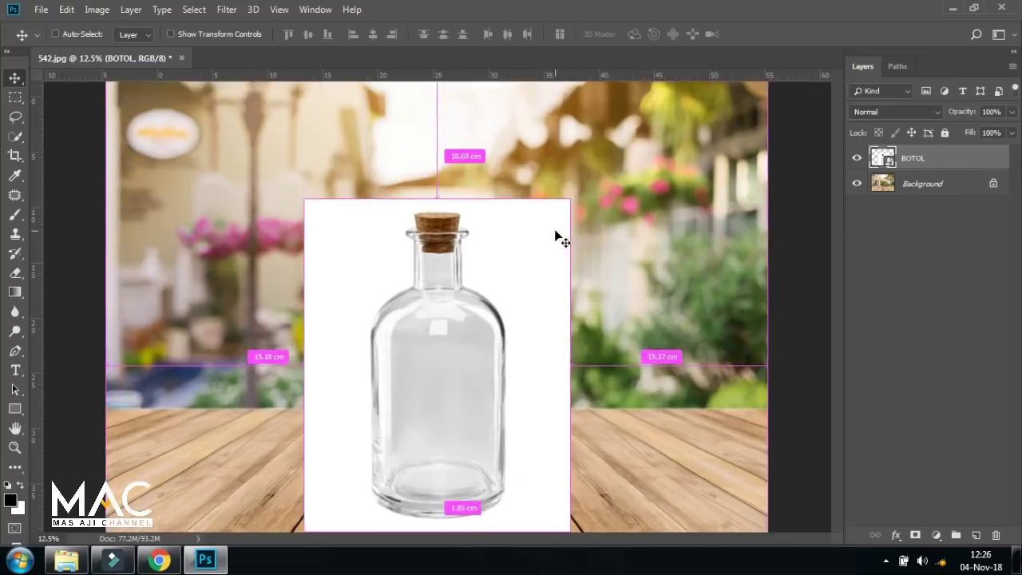
key(ctrl+plus)
scroll(502, 319, down, 2)
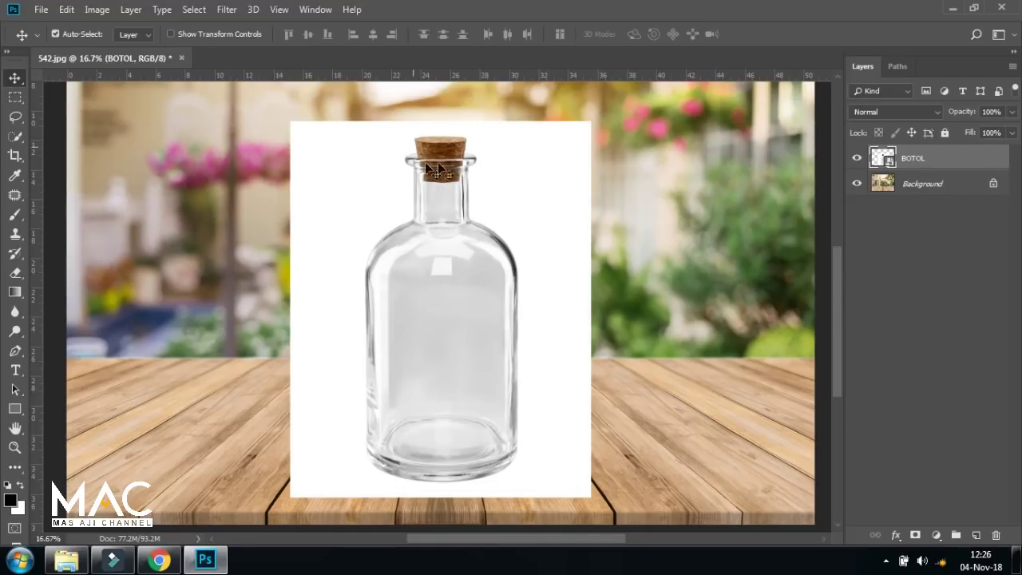
click(911, 111)
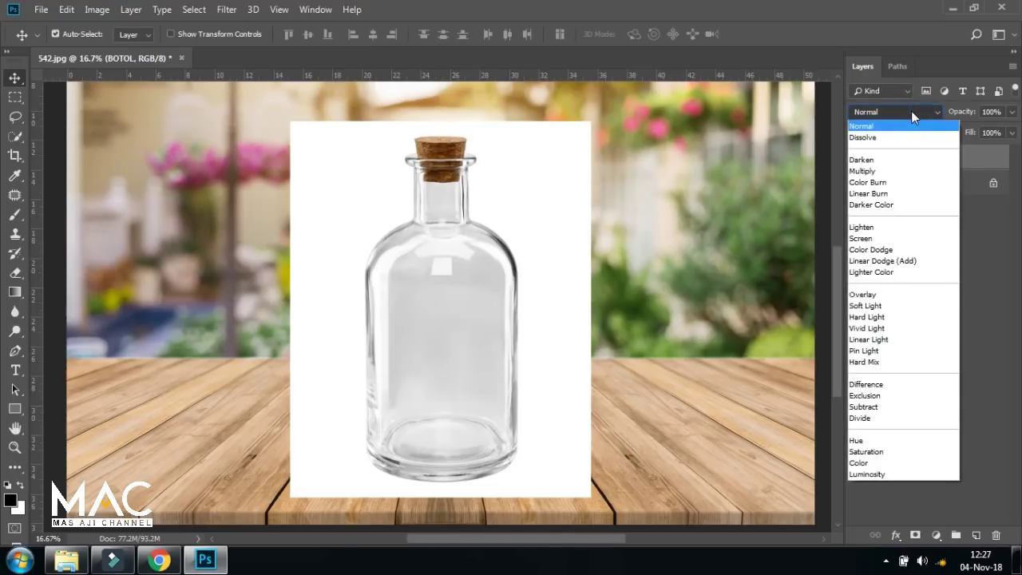
click(882, 171)
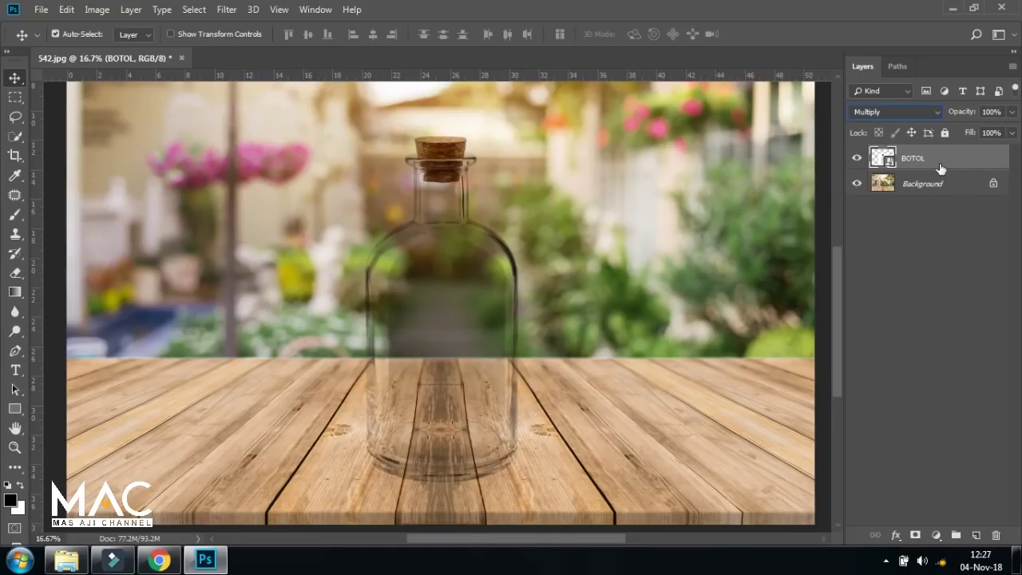
Step: Duplicate the bottle layer twice, naming the copies BOTOL 2 and BOTOL 3
key(ctrl+j)
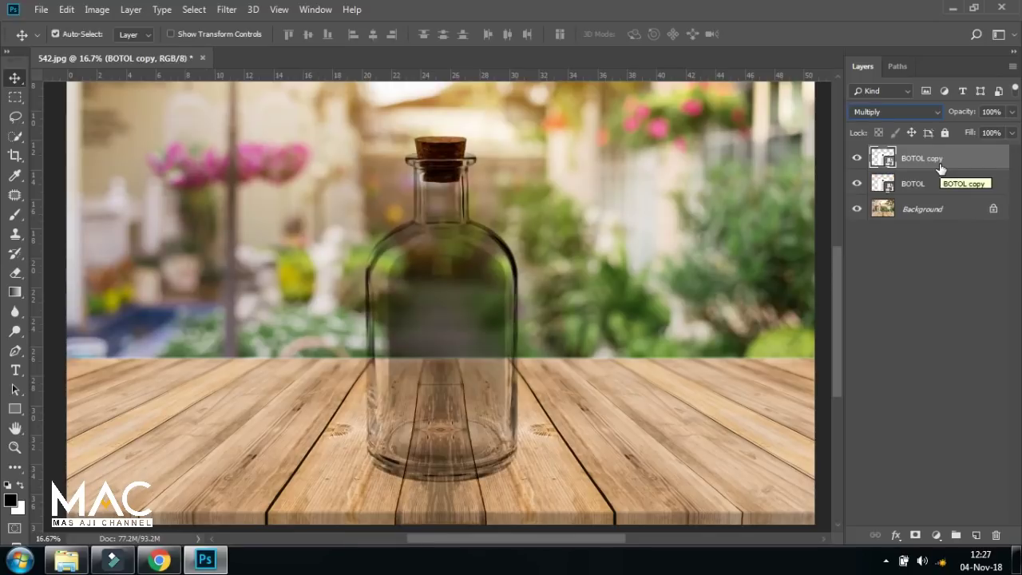
double_click(948, 158)
key(shift+Left)
key(shift+Left)
key(shift+Left)
text(2)
key(Return)
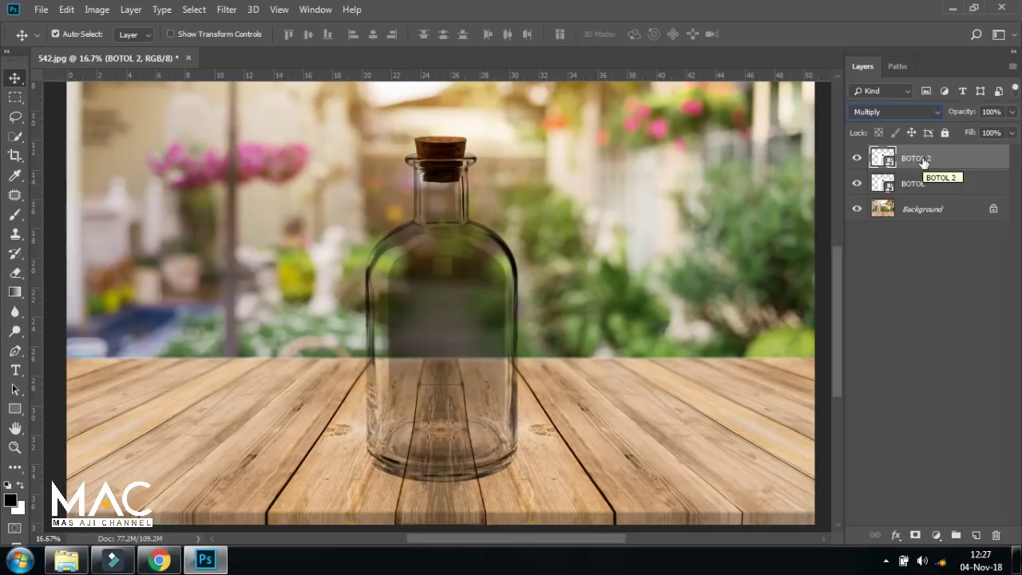
key(ctrl+j)
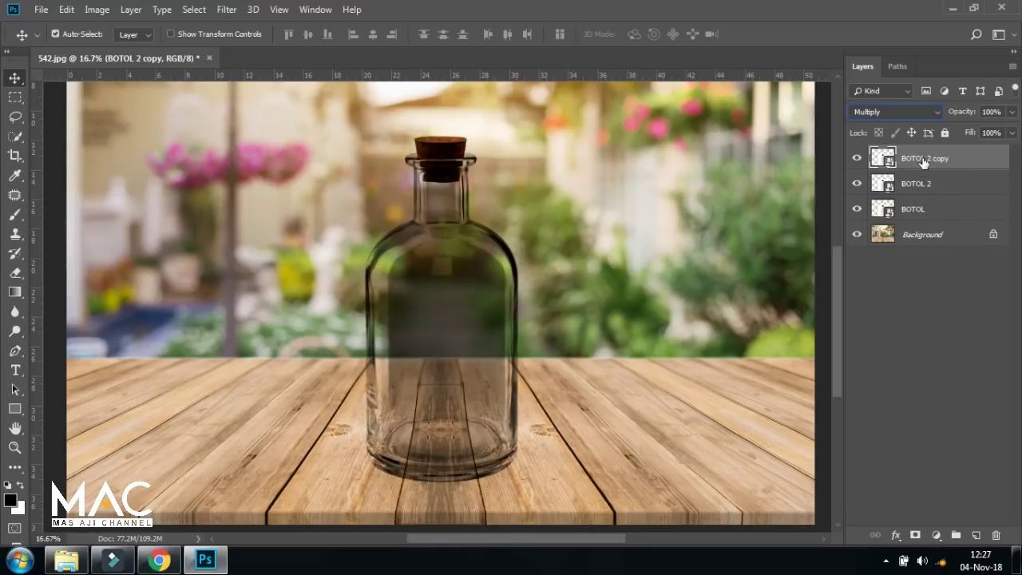
double_click(934, 158)
key(BackSpace)
key(BackSpace)
key(BackSpace)
key(BackSpace)
key(BackSpace)
key(BackSpace)
key(BackSpace)
text(3)
key(Return)
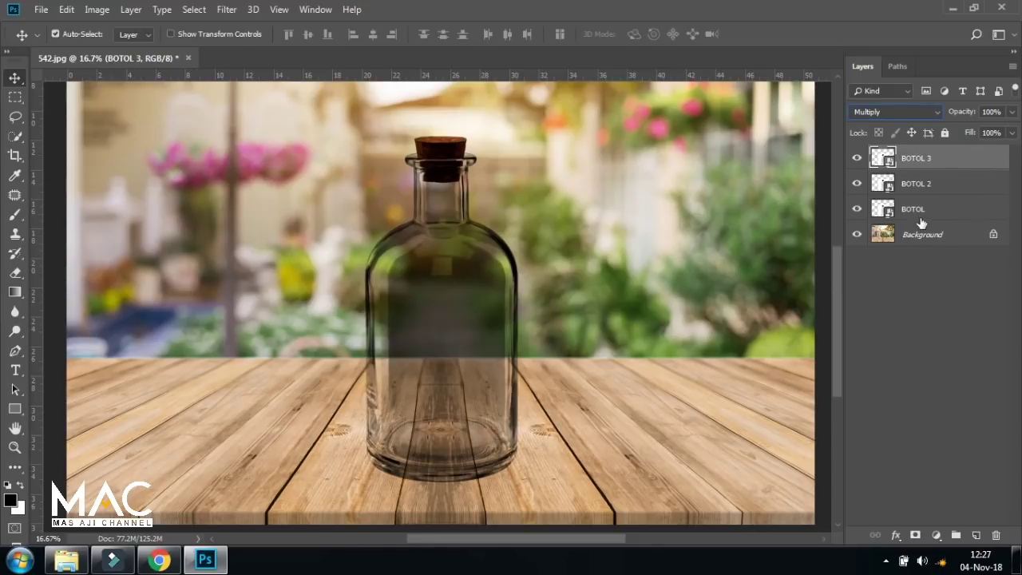
Step: Rename the original layer BOTOL 1 and set BOTOL 3's blend mode to Screen
double_click(918, 210)
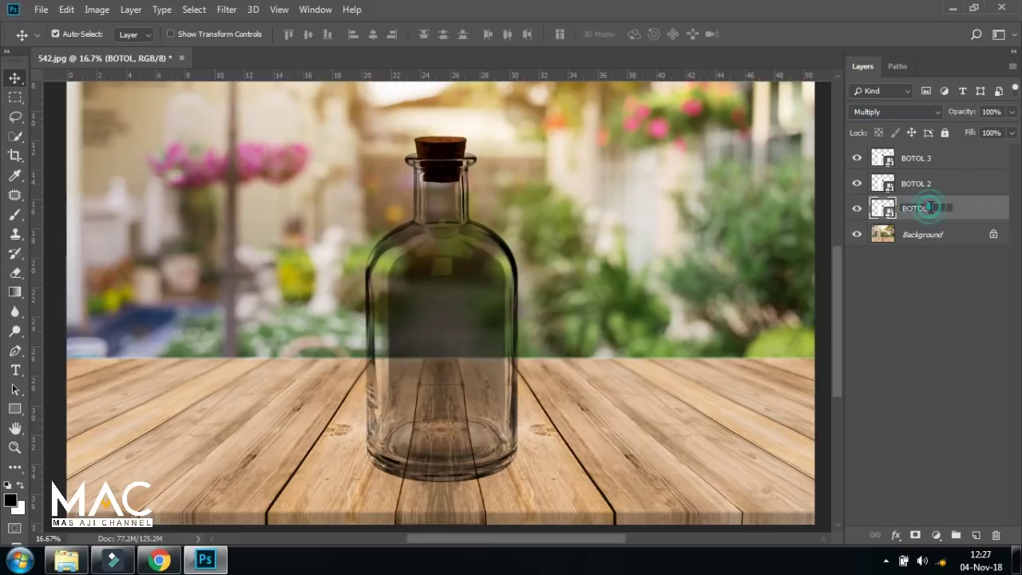
text(1)
key(Return)
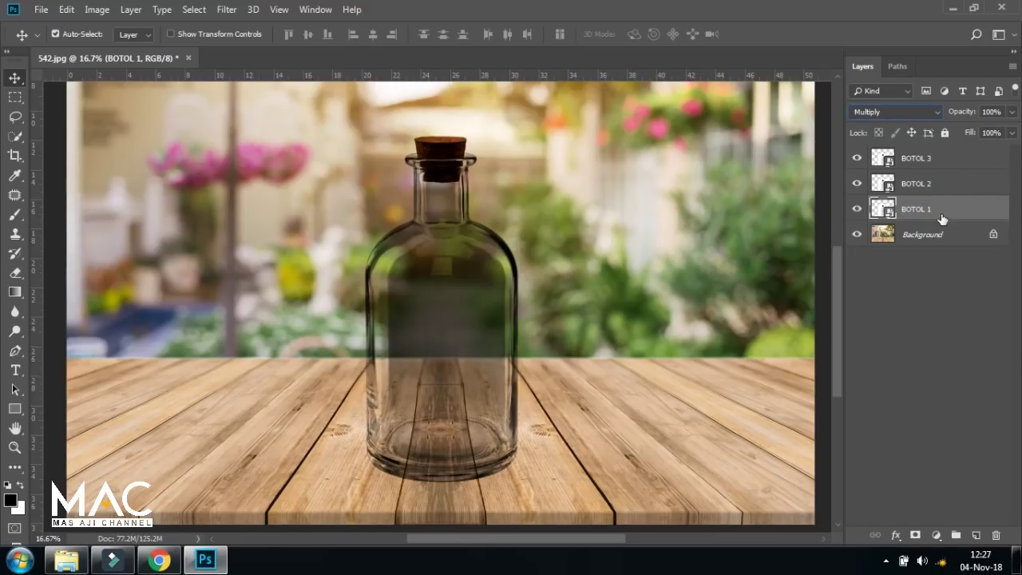
click(944, 160)
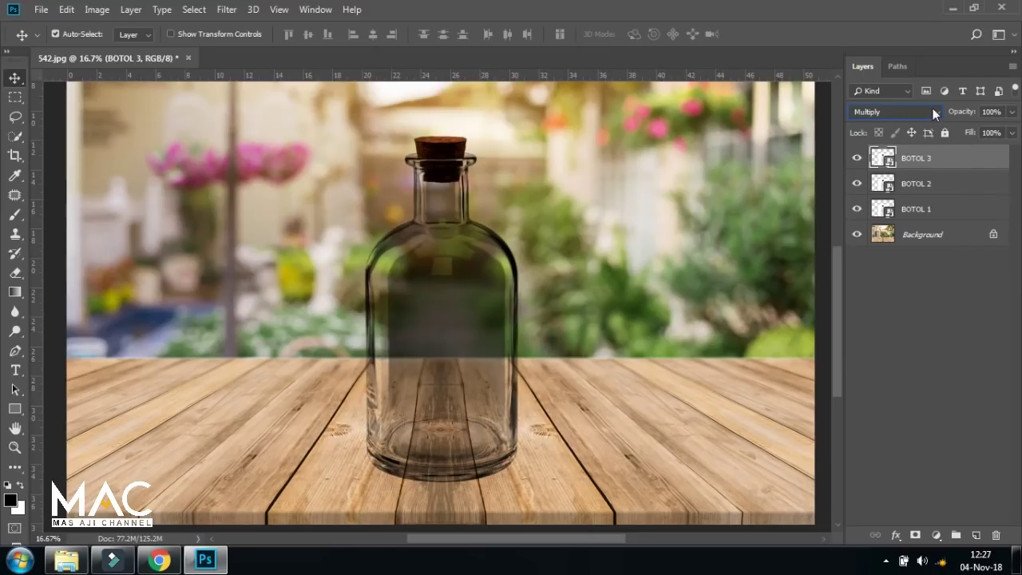
click(933, 108)
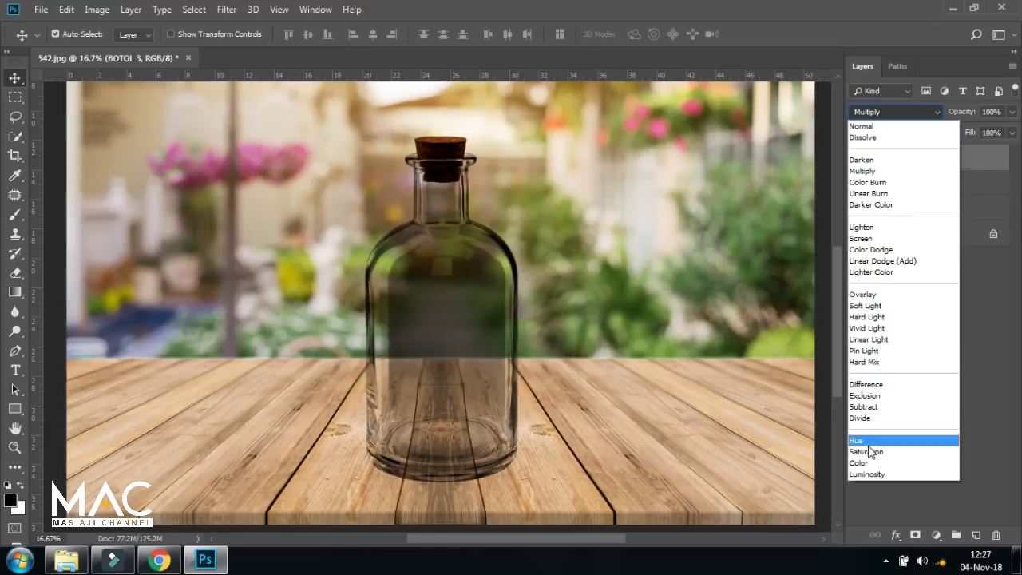
click(870, 238)
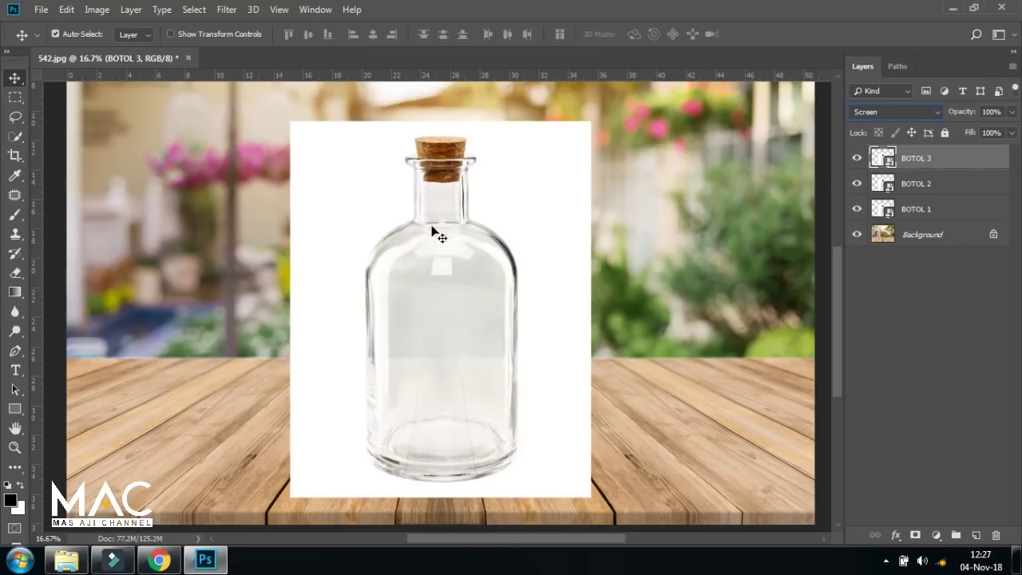
Step: View the THUMNAIL before-and-after image in Windows Photo Viewer, then return to Photoshop
click(68, 561)
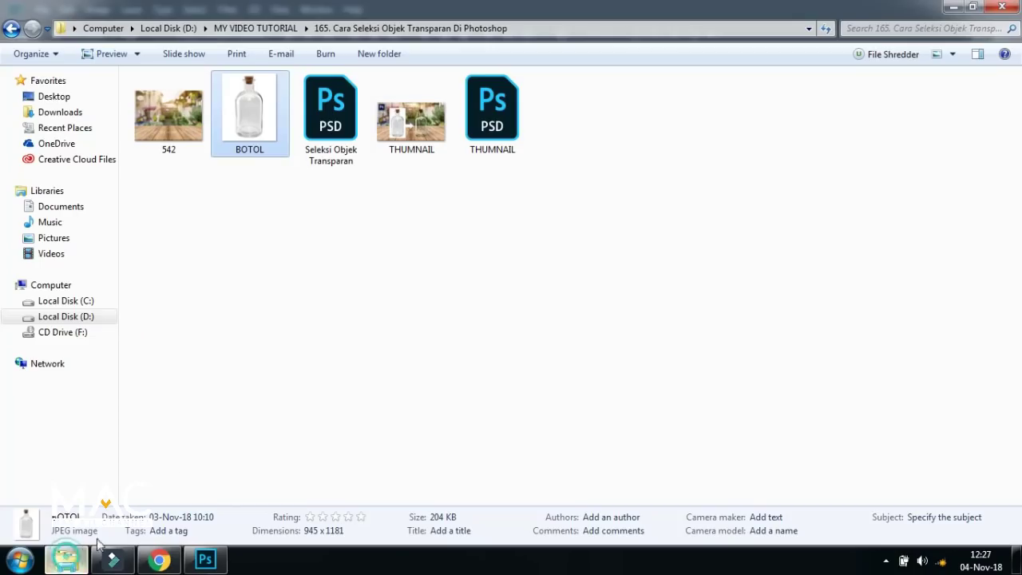
double_click(397, 131)
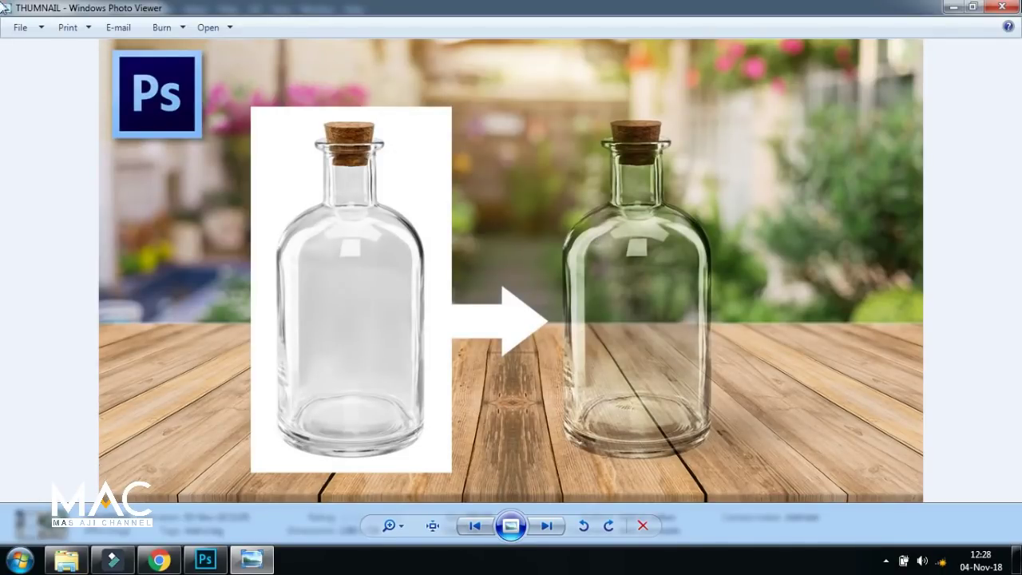
click(206, 559)
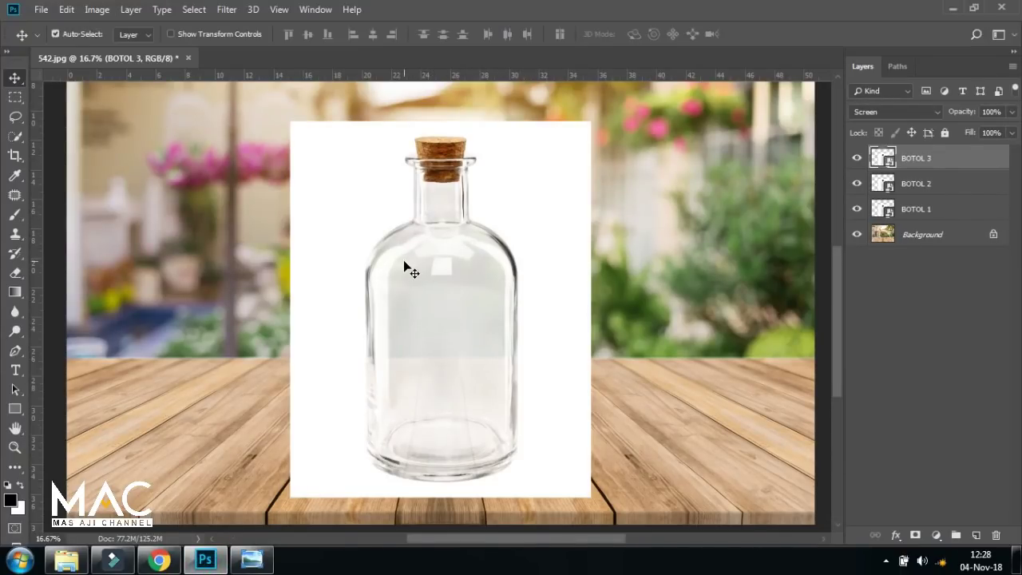
Step: Give BOTOL 3 a split Blend If This Layer white slider near 204 so the scene shows through
double_click(985, 164)
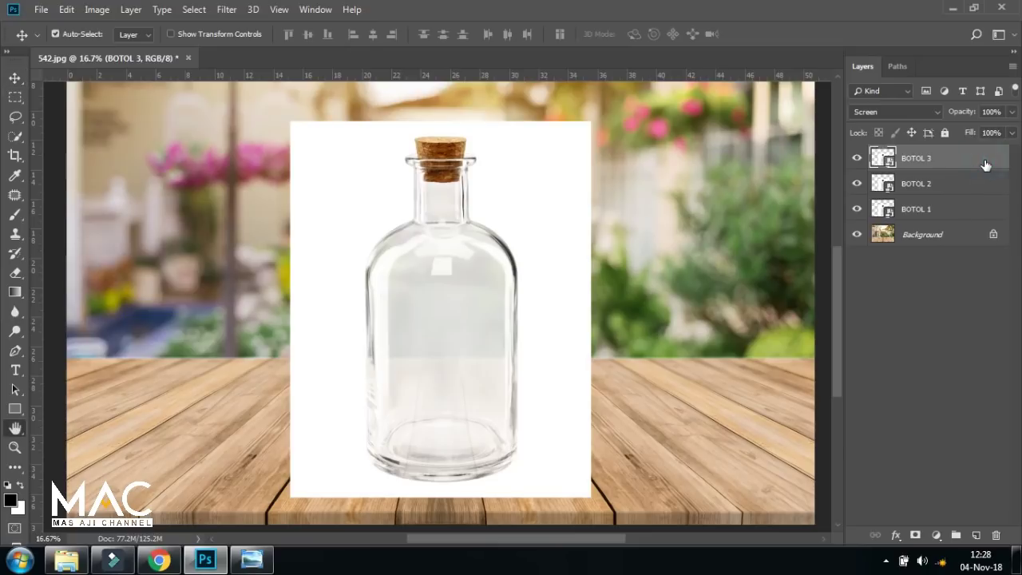
drag(760, 85, 921, 55)
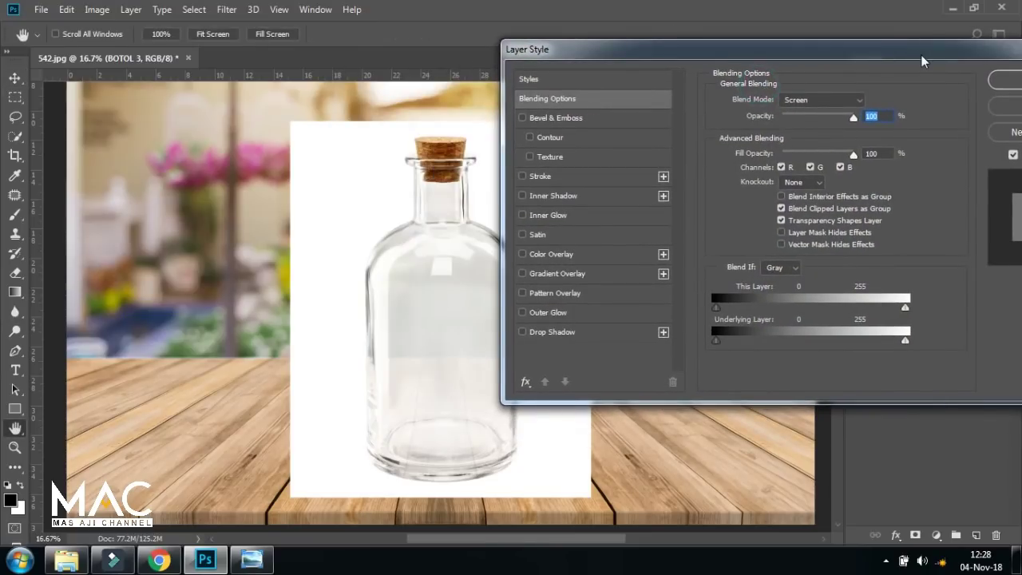
drag(640, 59, 726, 125)
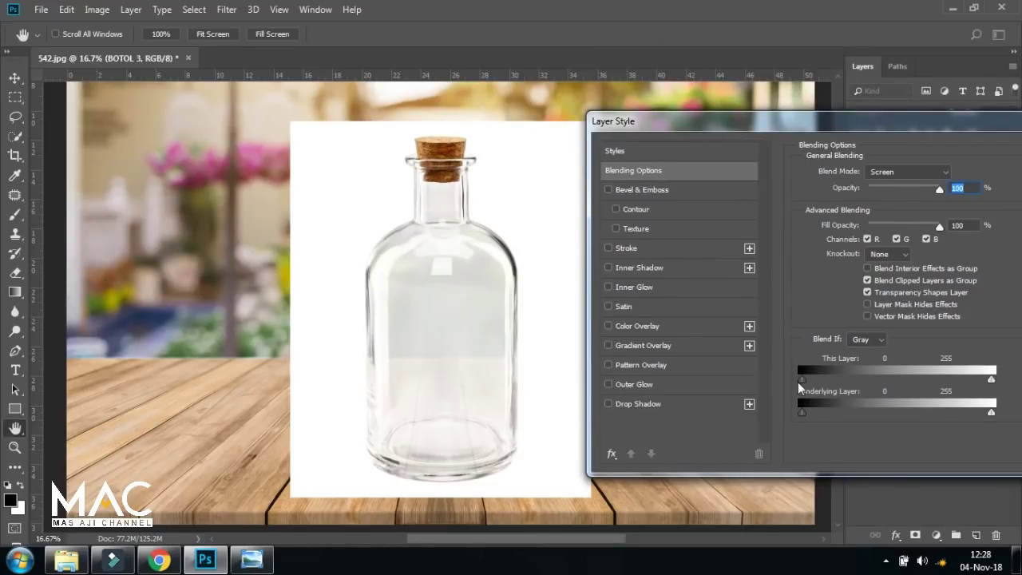
drag(807, 380, 982, 382)
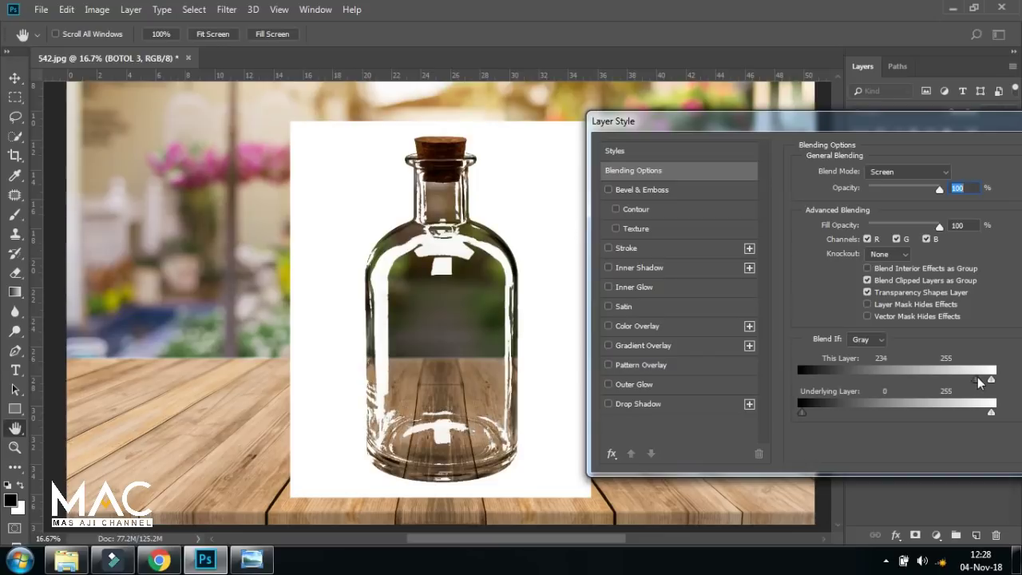
drag(981, 382, 971, 383)
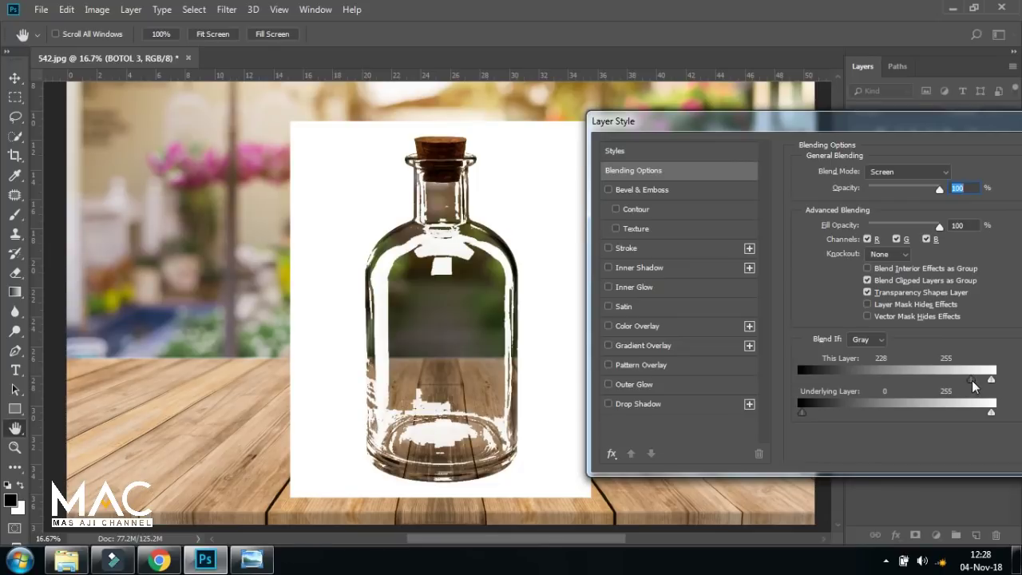
drag(971, 380, 973, 382)
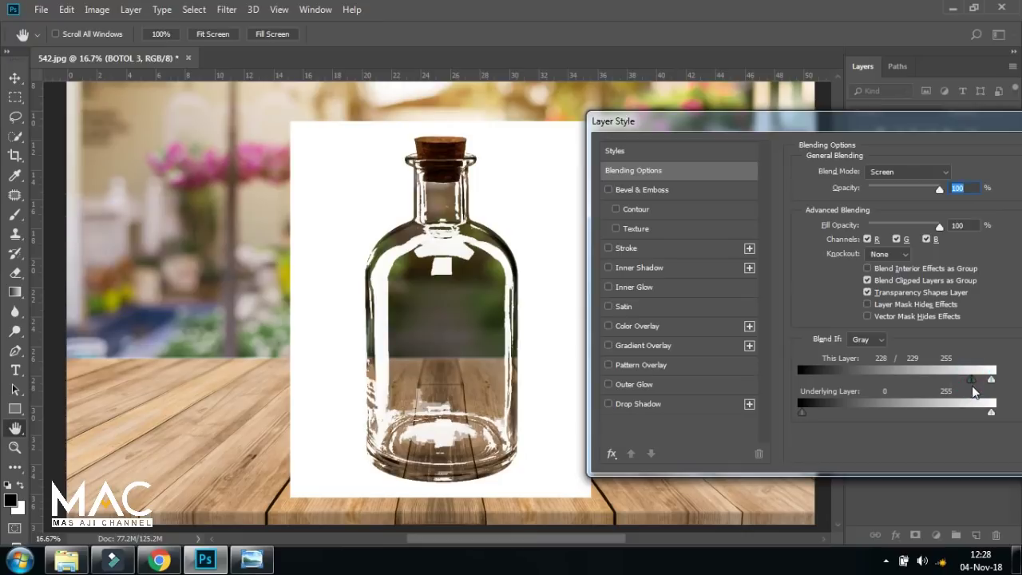
drag(974, 382, 993, 384)
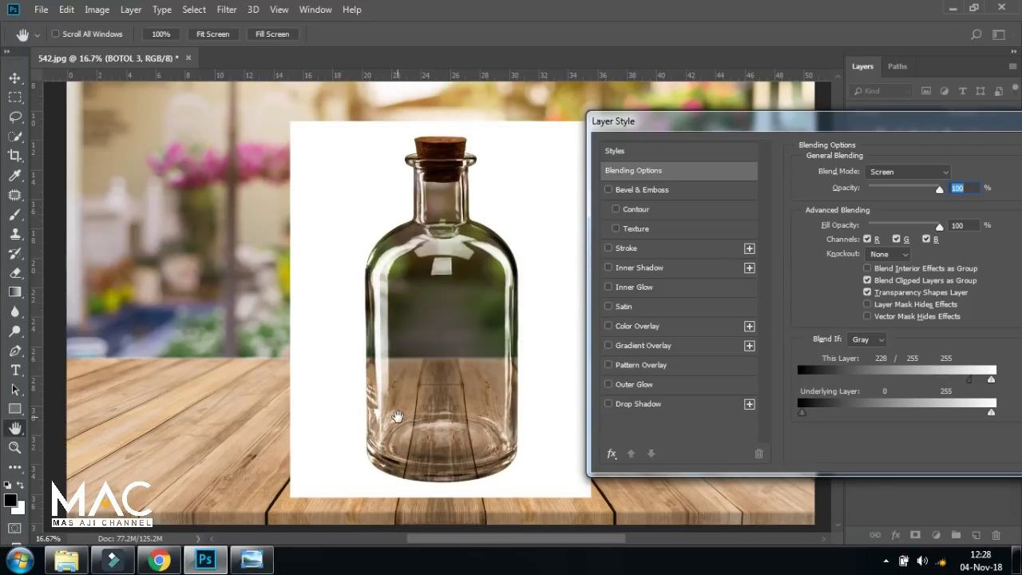
drag(972, 386, 969, 387)
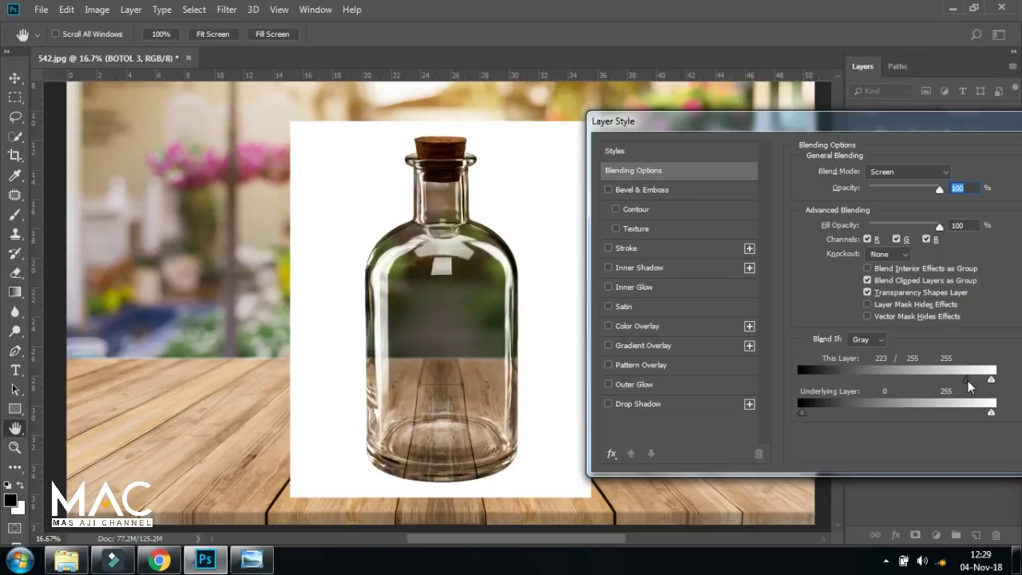
drag(966, 386, 953, 385)
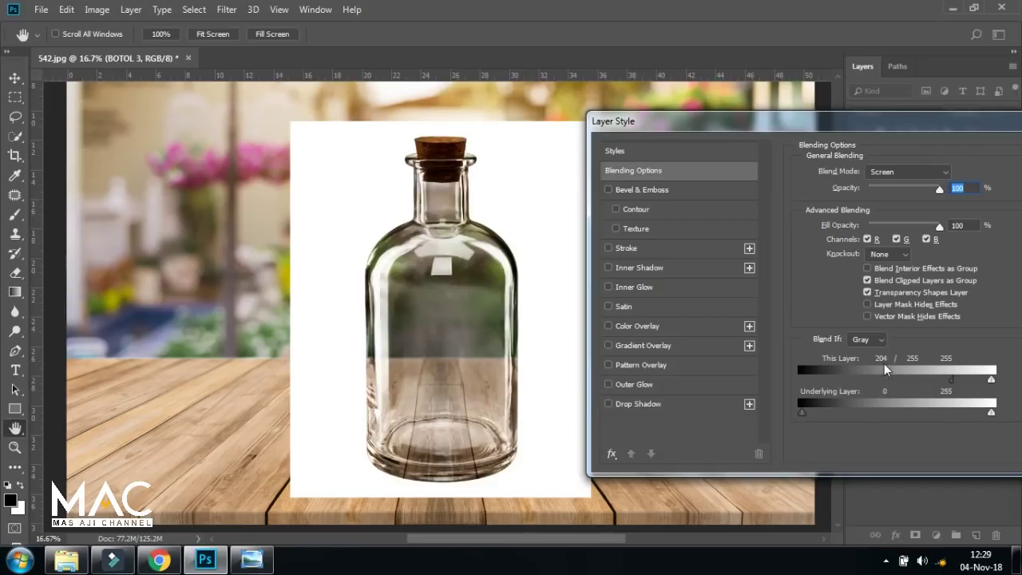
drag(848, 122, 636, 148)
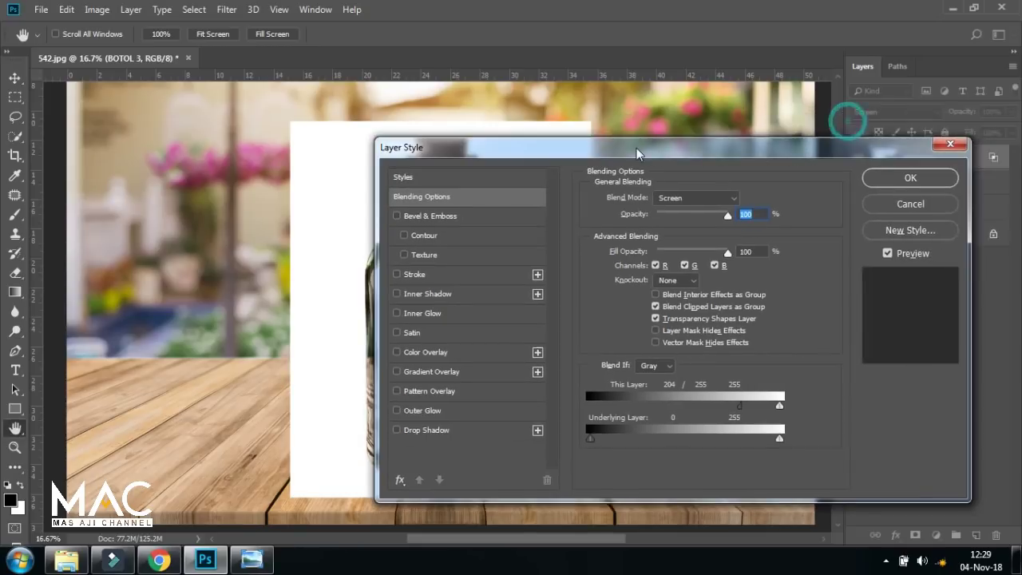
click(886, 176)
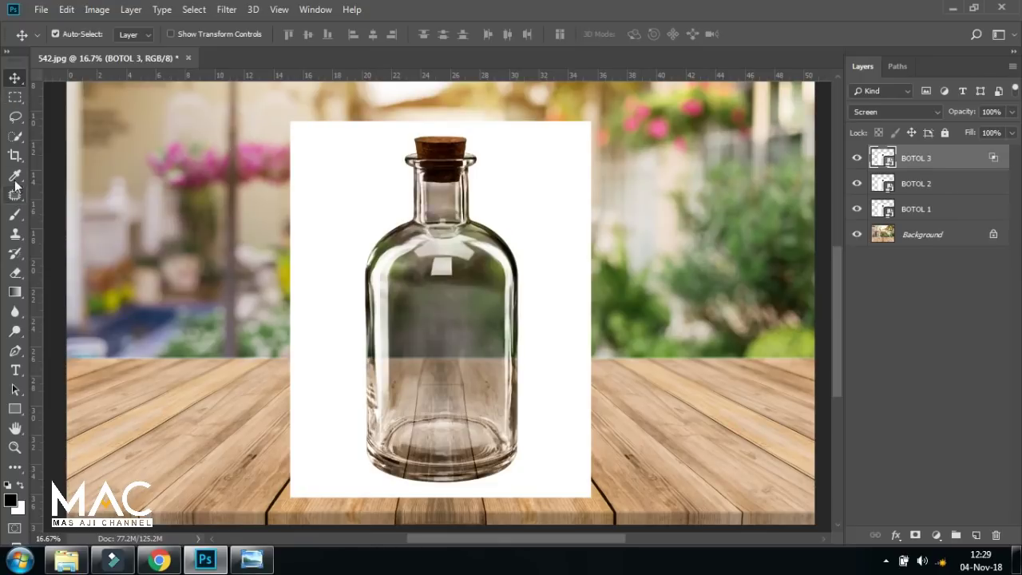
Step: Switch to the Magic Wand and click the white background around the bottle
click(16, 137)
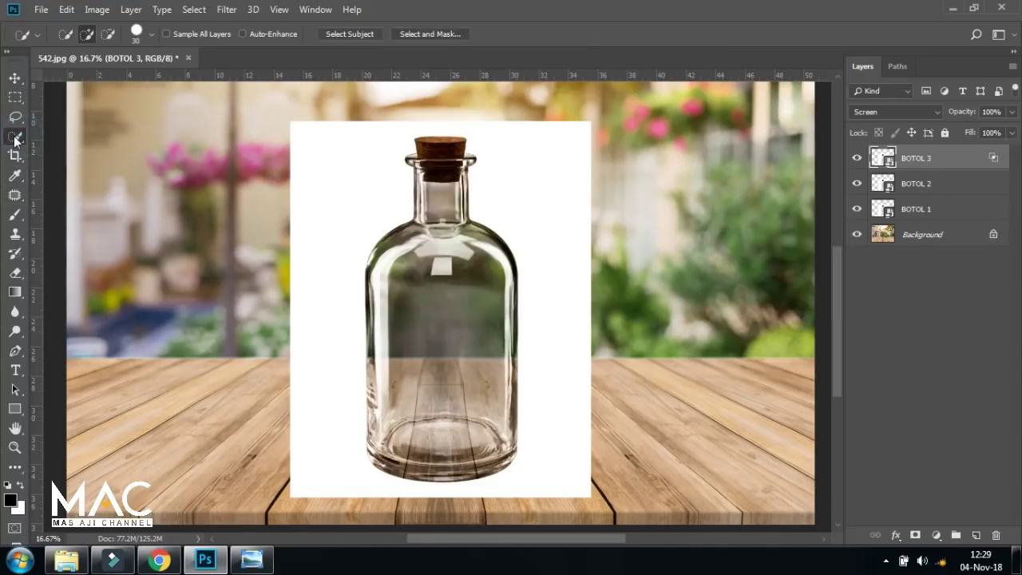
right_click(16, 137)
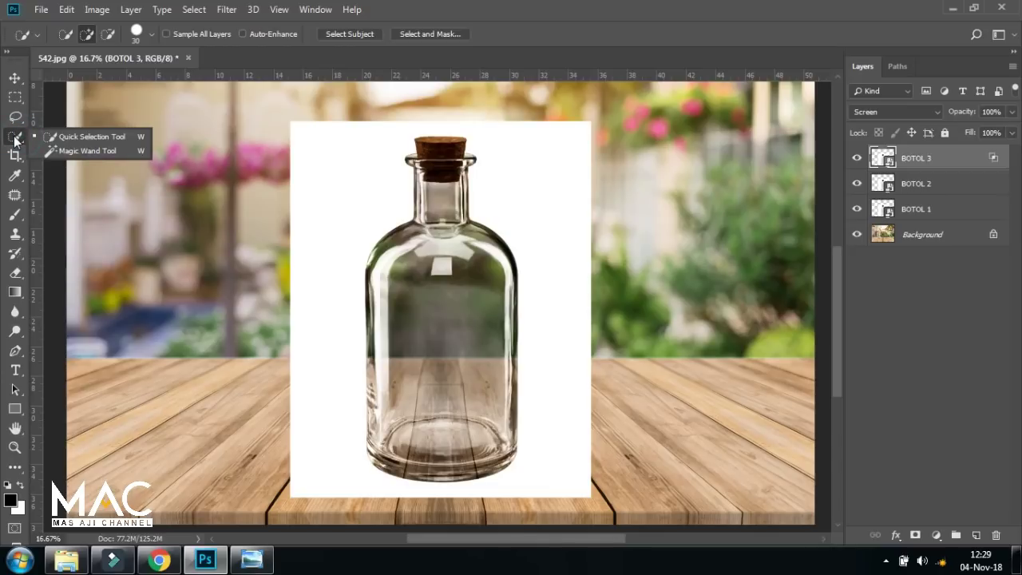
click(83, 150)
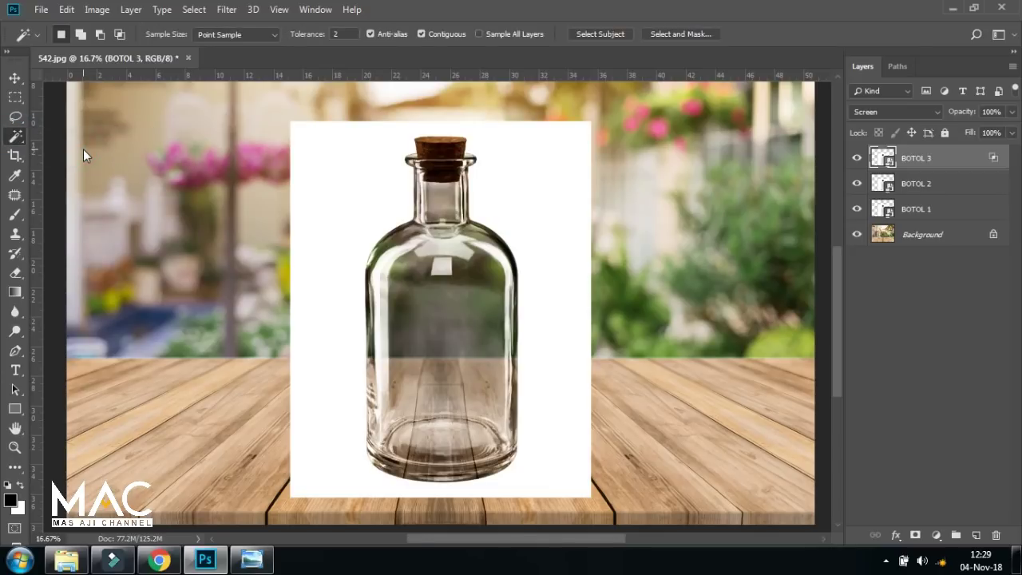
click(342, 34)
text(32)
click(362, 212)
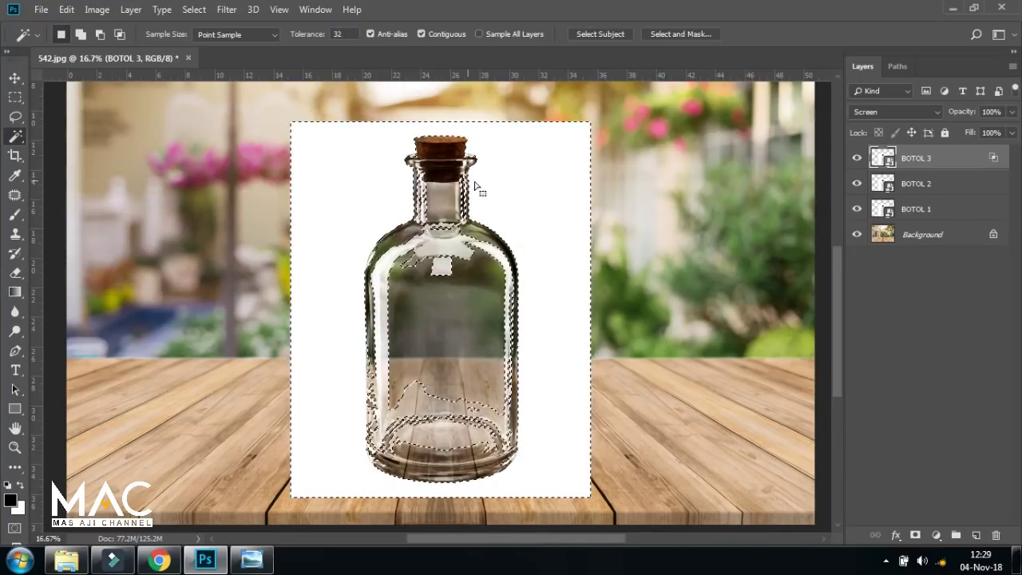
Step: Deselect, set Magic Wand Tolerance to 2, and reselect the white backdrop outside the bottle
click(194, 9)
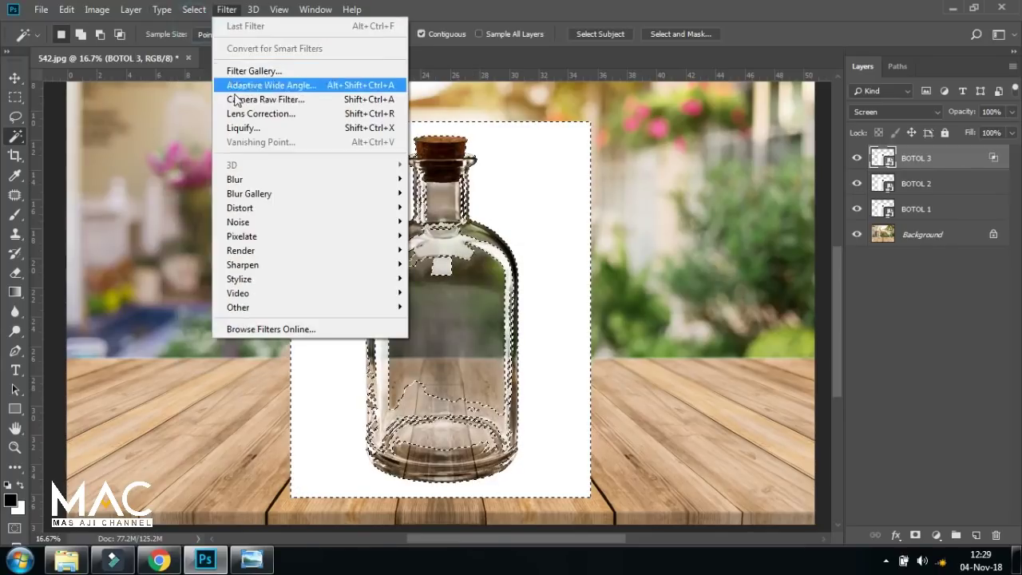
click(225, 40)
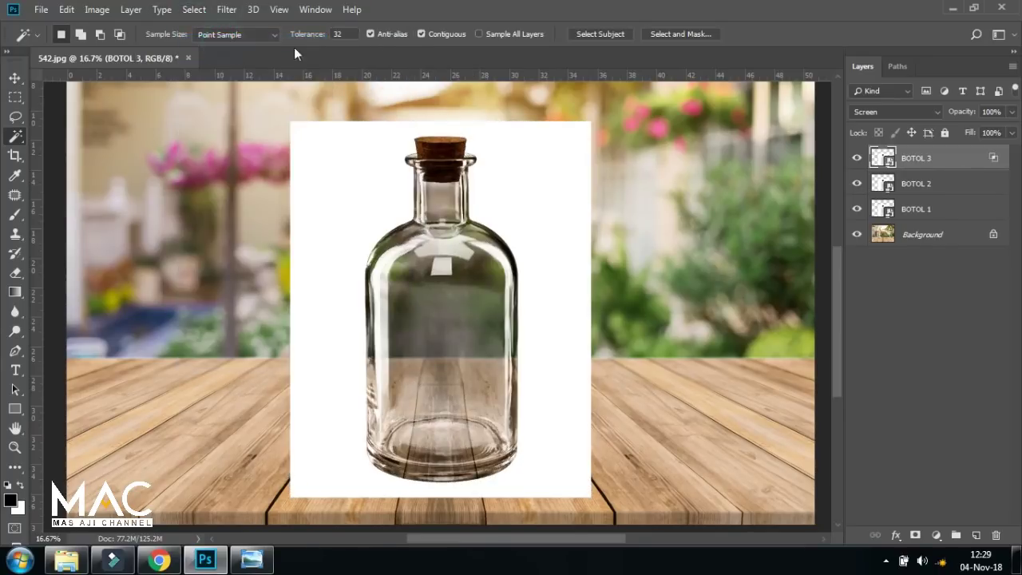
click(317, 37)
text(2)
key(Return)
click(340, 169)
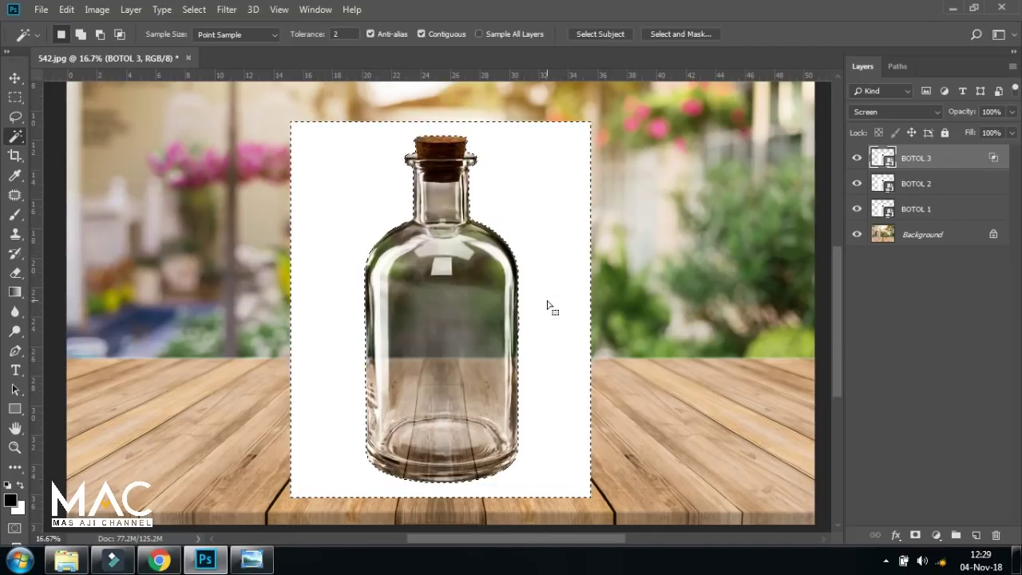
Step: Check the selection edge up close, then deselect and reselect the white backdrop
key(ctrl+plus)
scroll(486, 371, down, 2)
scroll(496, 395, down, 2)
scroll(497, 395, up, 3)
scroll(506, 342, up, 2)
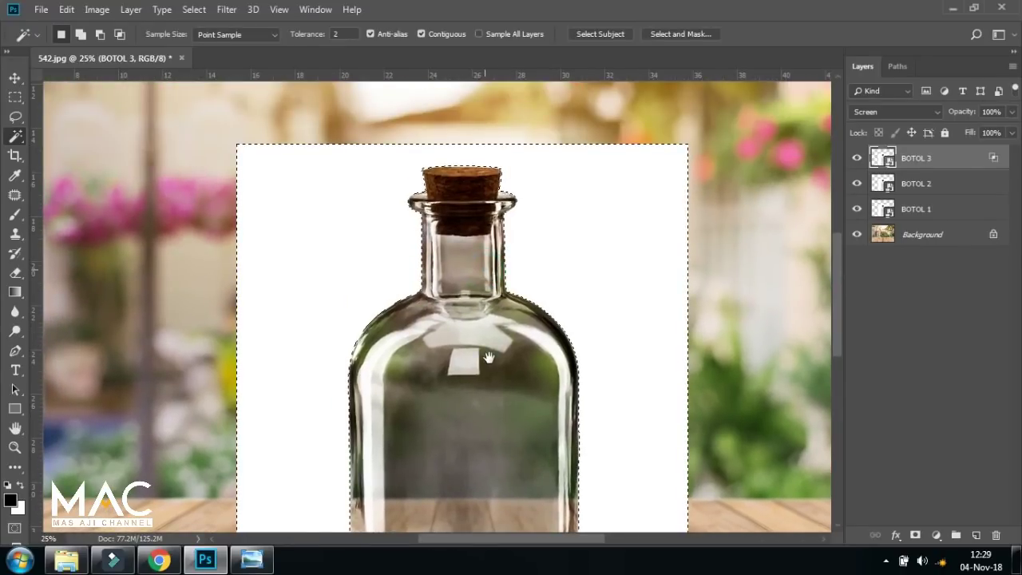
scroll(479, 269, down, 2)
scroll(458, 290, down, 1)
key(ctrl+minus)
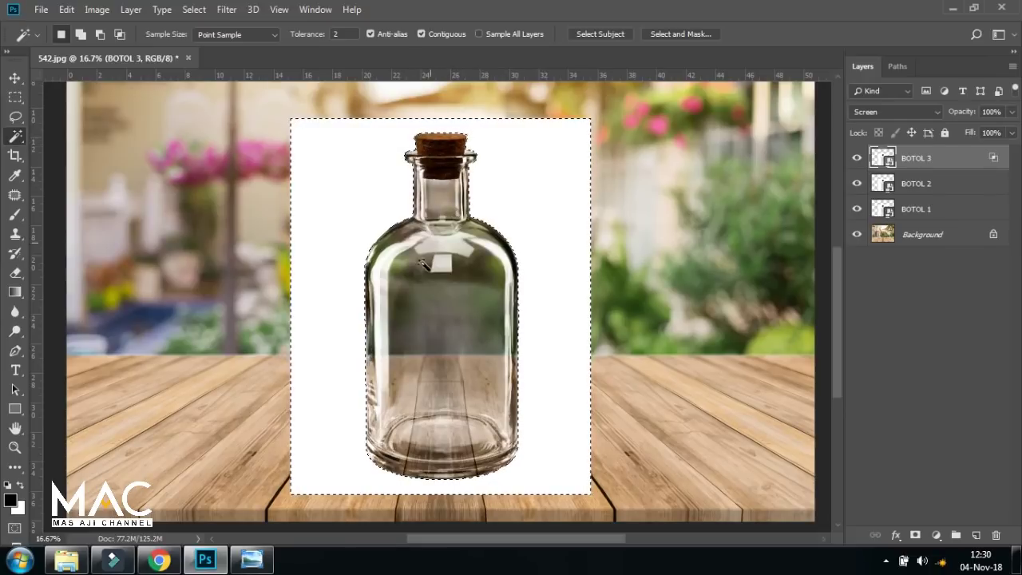
click(194, 10)
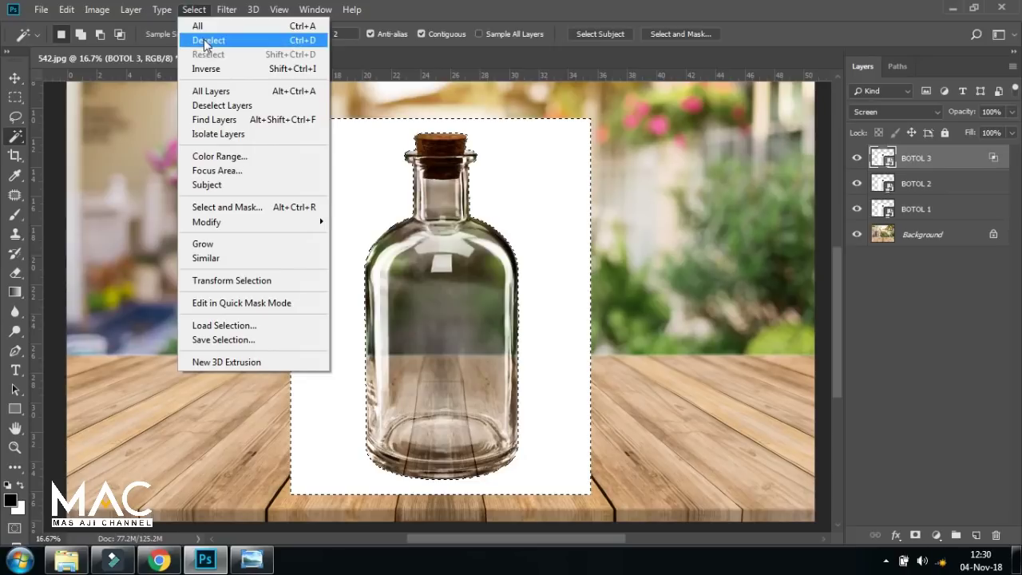
click(204, 41)
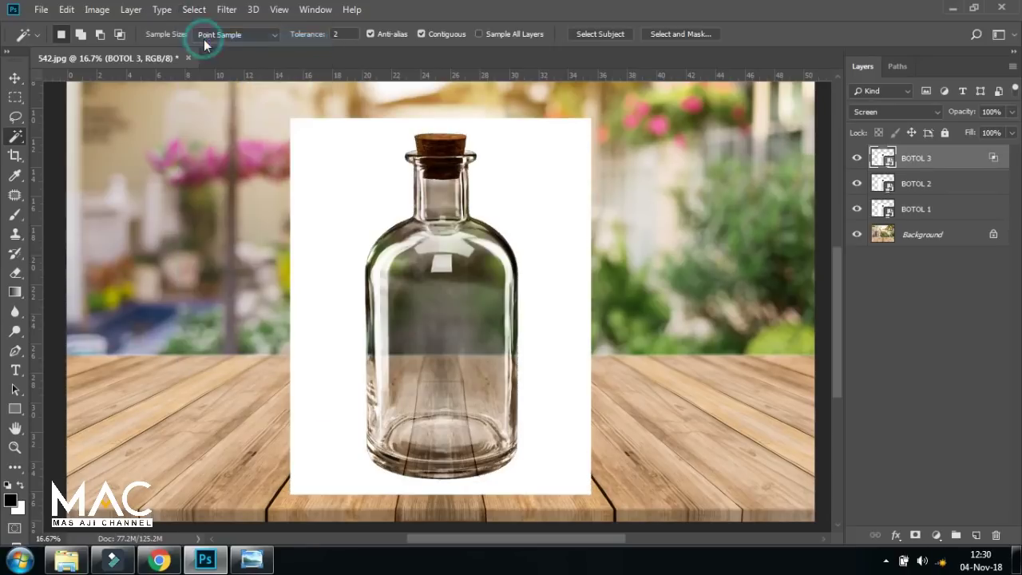
click(373, 146)
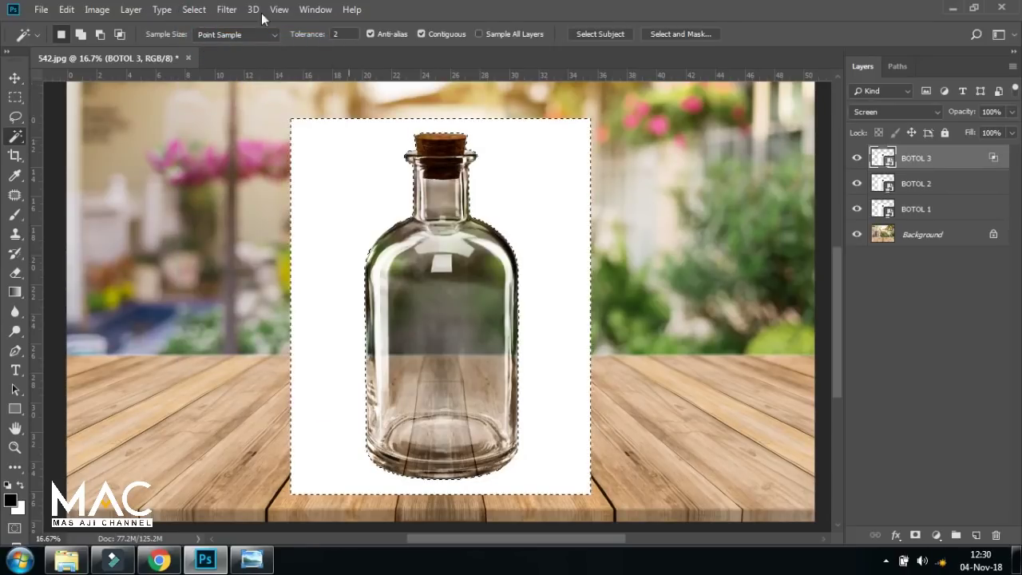
click(194, 9)
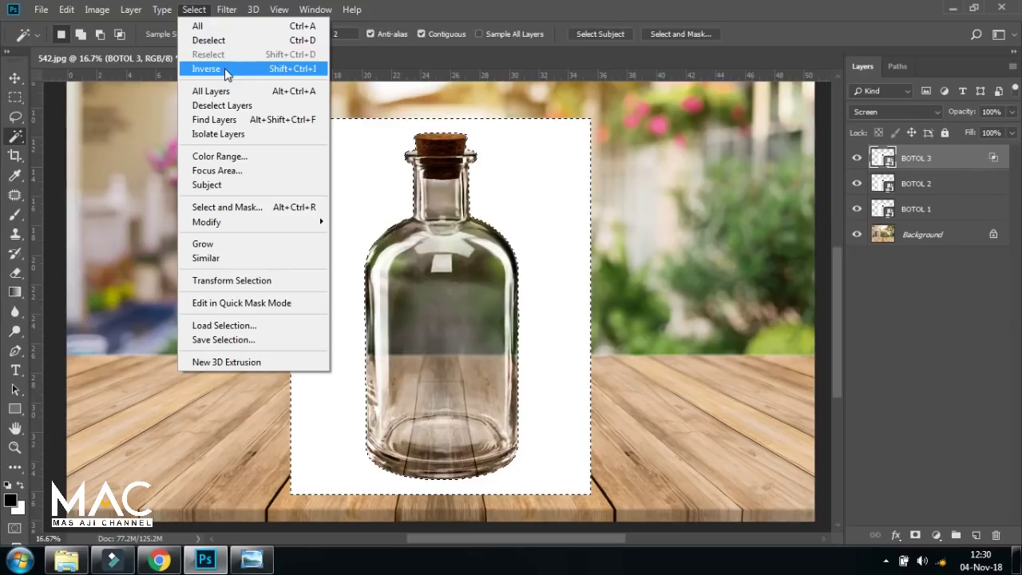
Step: Invert the selection and add a layer mask to BOTOL 3 hiding its white backdrop
click(194, 10)
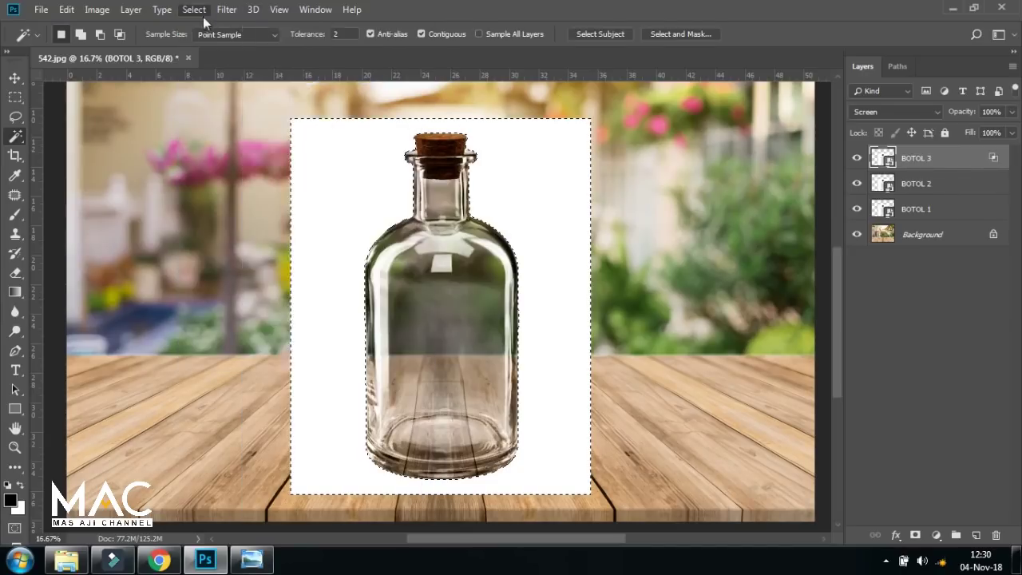
click(195, 11)
click(190, 11)
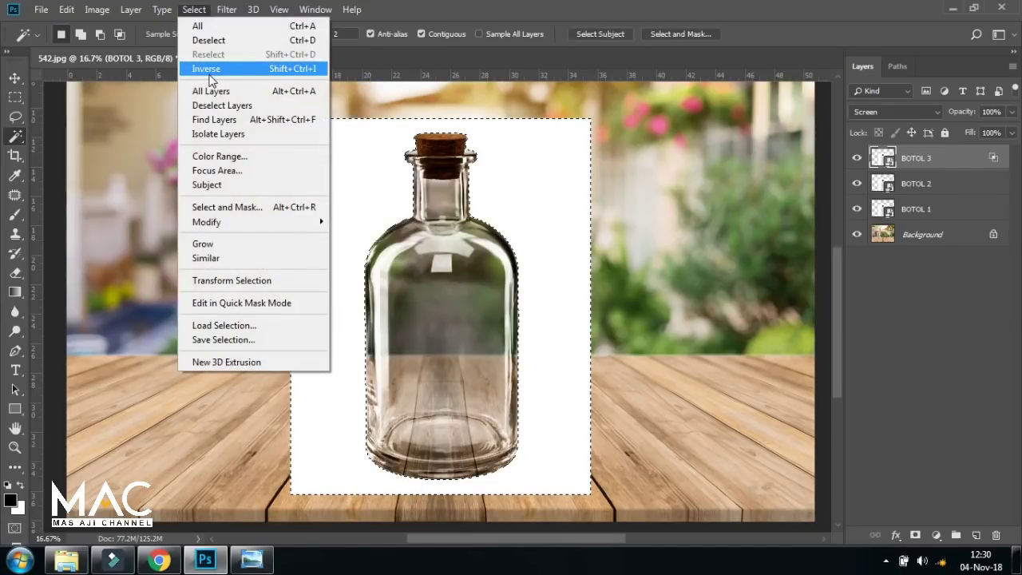
click(215, 70)
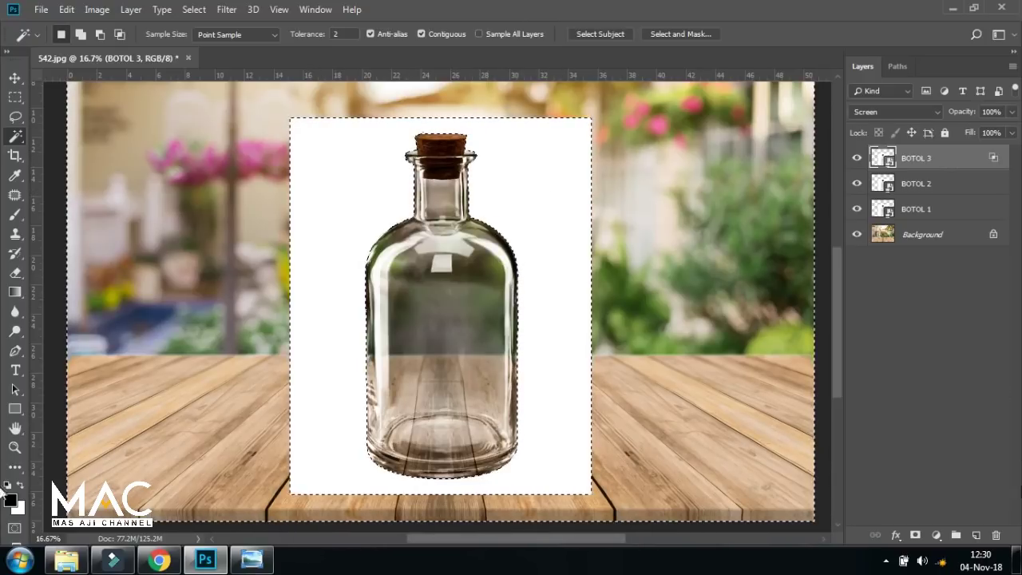
click(915, 537)
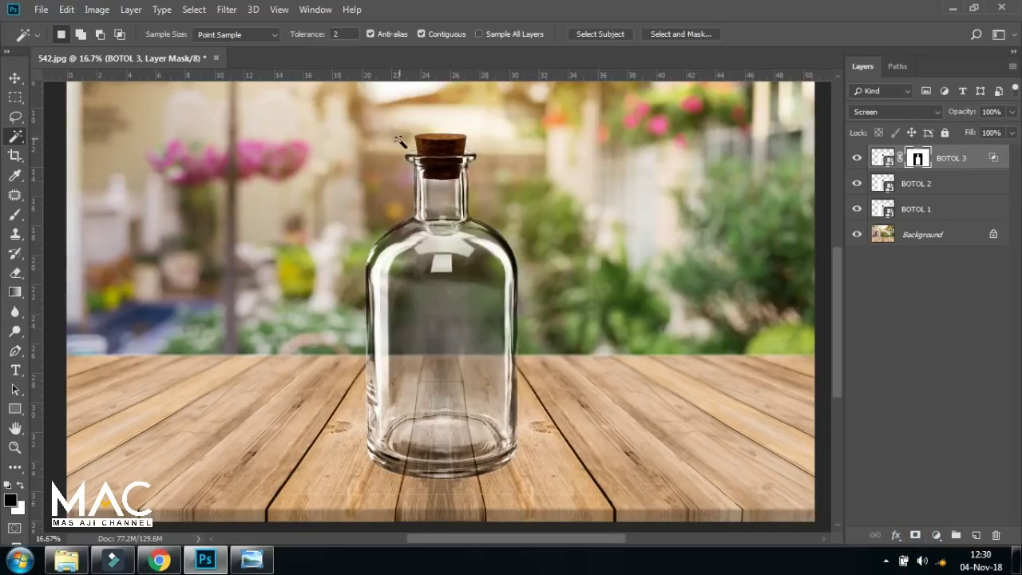
click(14, 78)
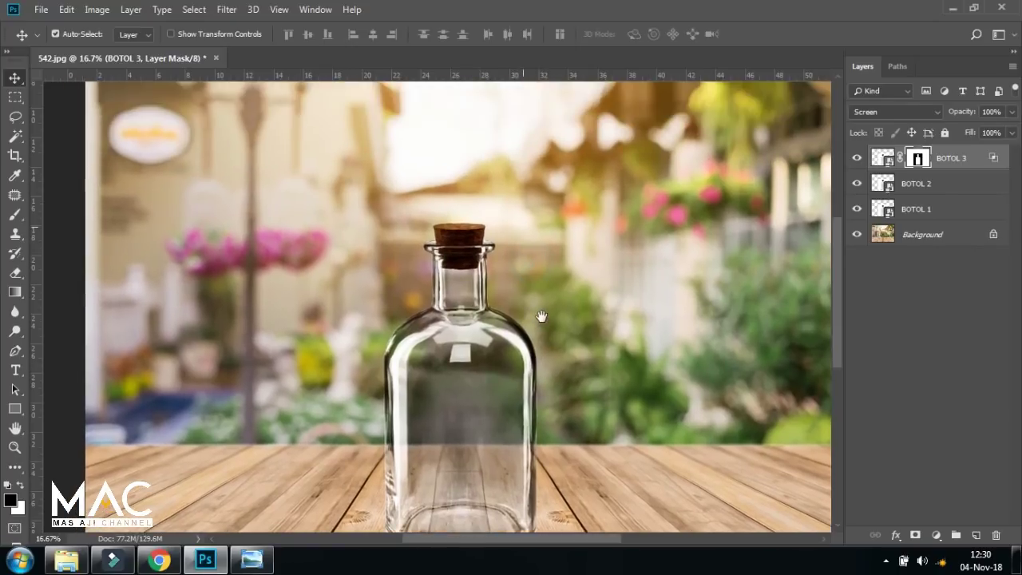
Step: Set up the Brush at 100% opacity with a soft round tip for mask painting
drag(522, 220, 539, 215)
scroll(539, 240, down, 1)
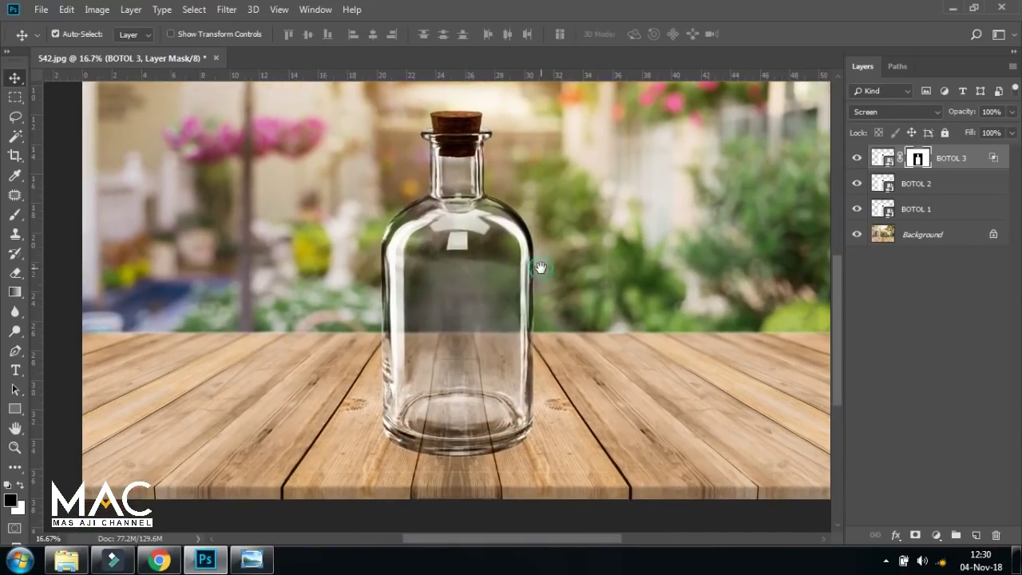
scroll(535, 303, down, 1)
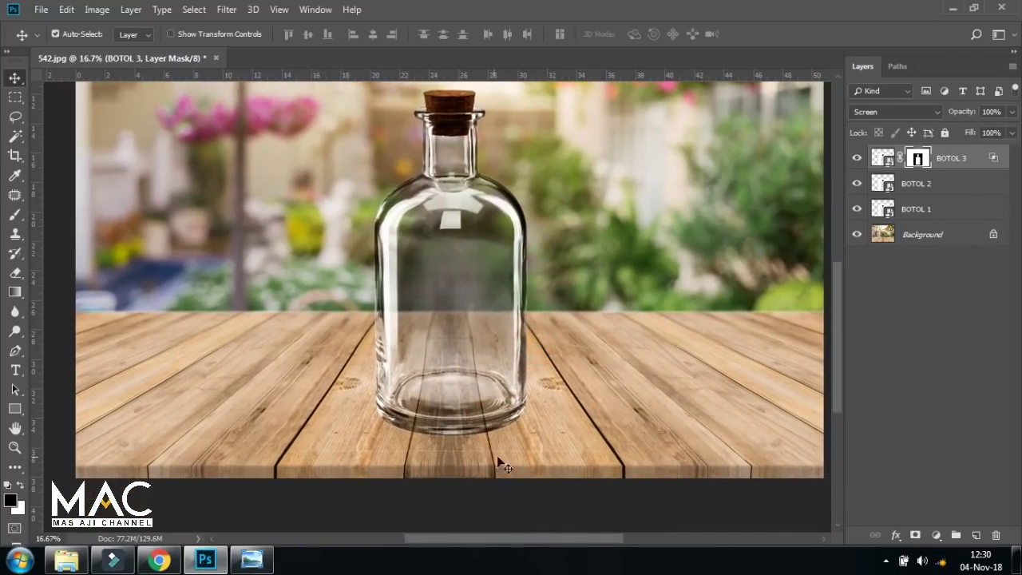
click(15, 214)
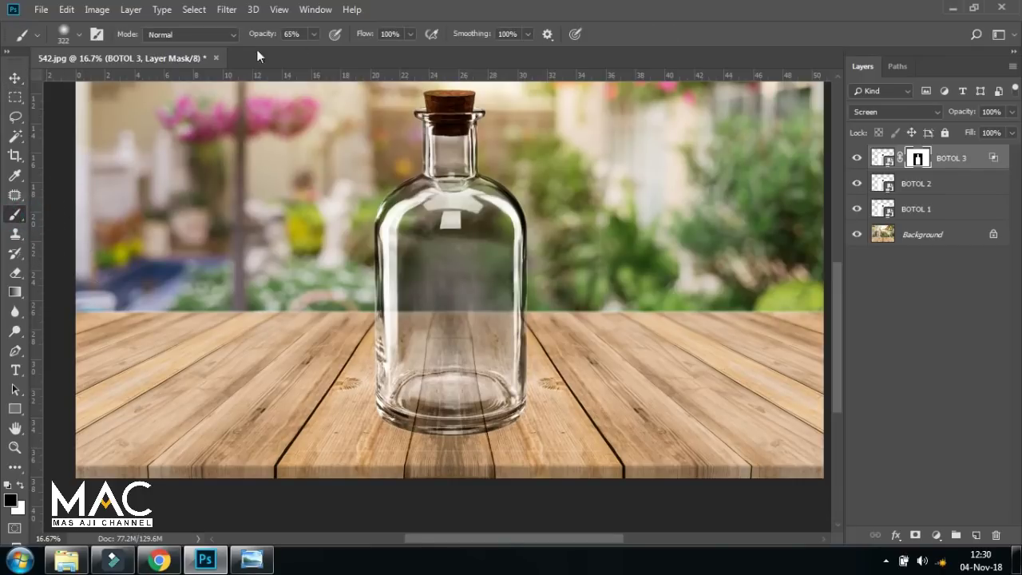
drag(264, 36, 312, 36)
click(77, 34)
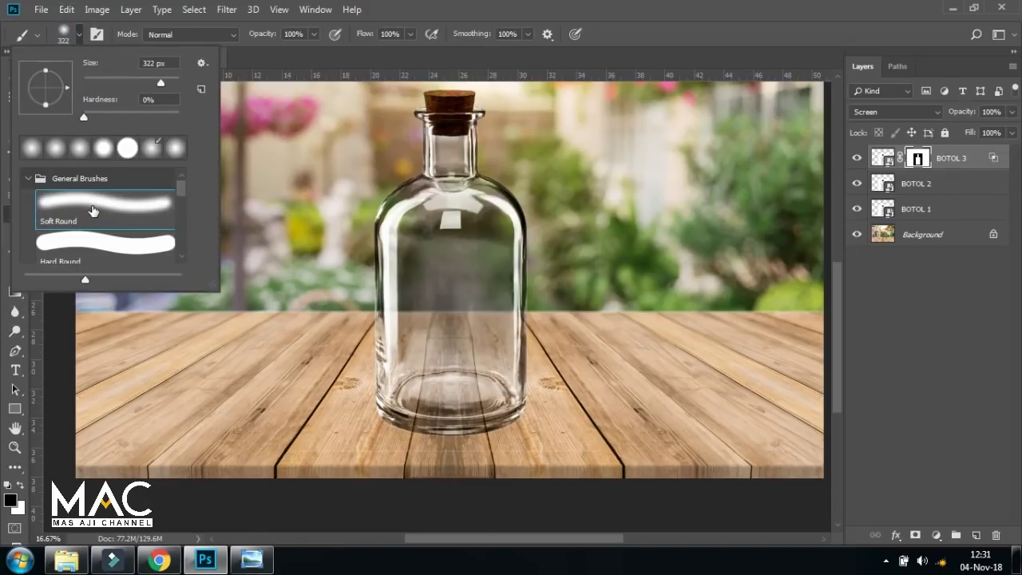
click(92, 210)
click(292, 451)
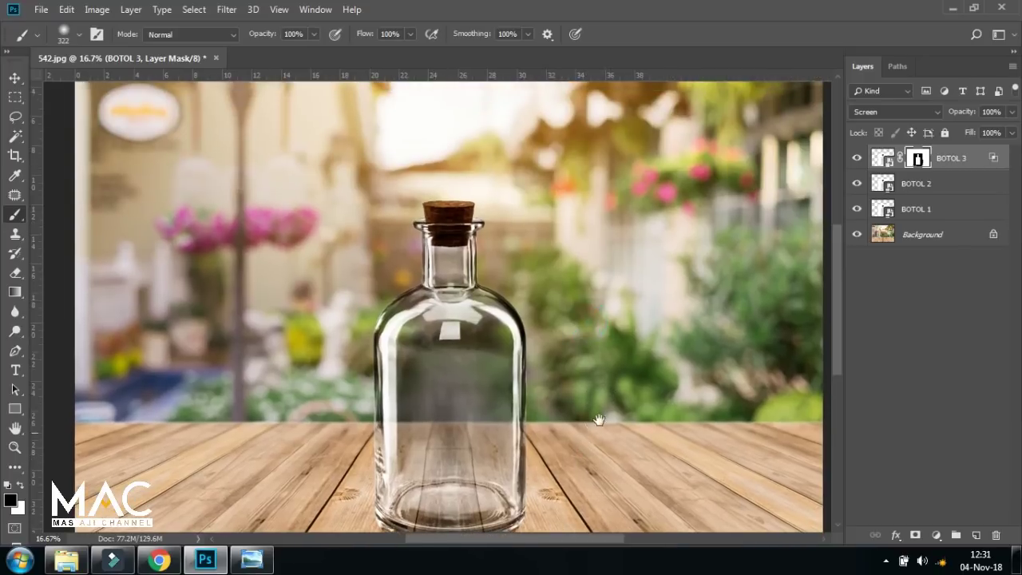
Step: Paint on the BOTOL 3 mask, pan over garden and table, then zoom out
click(598, 414)
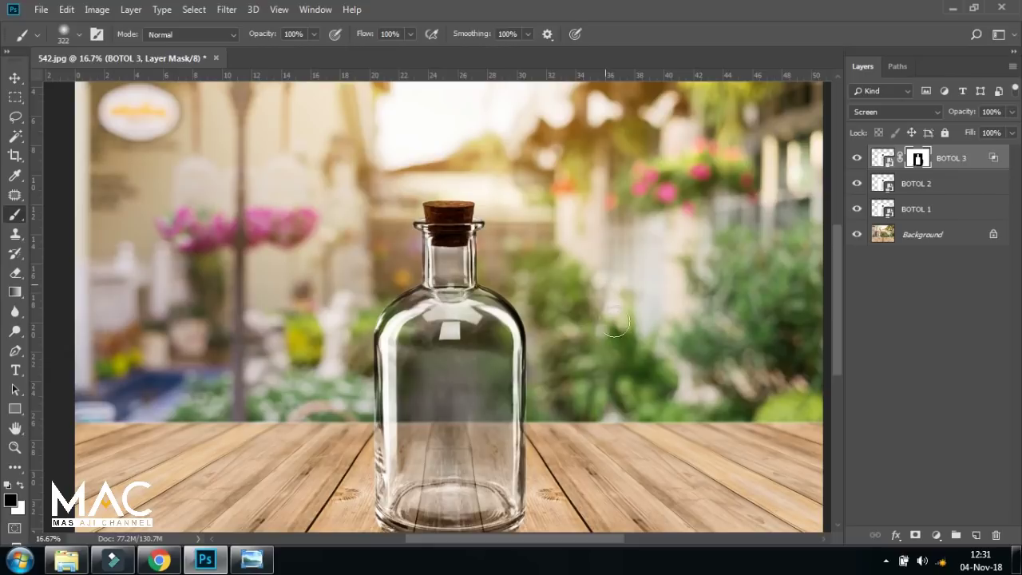
drag(588, 234, 573, 323)
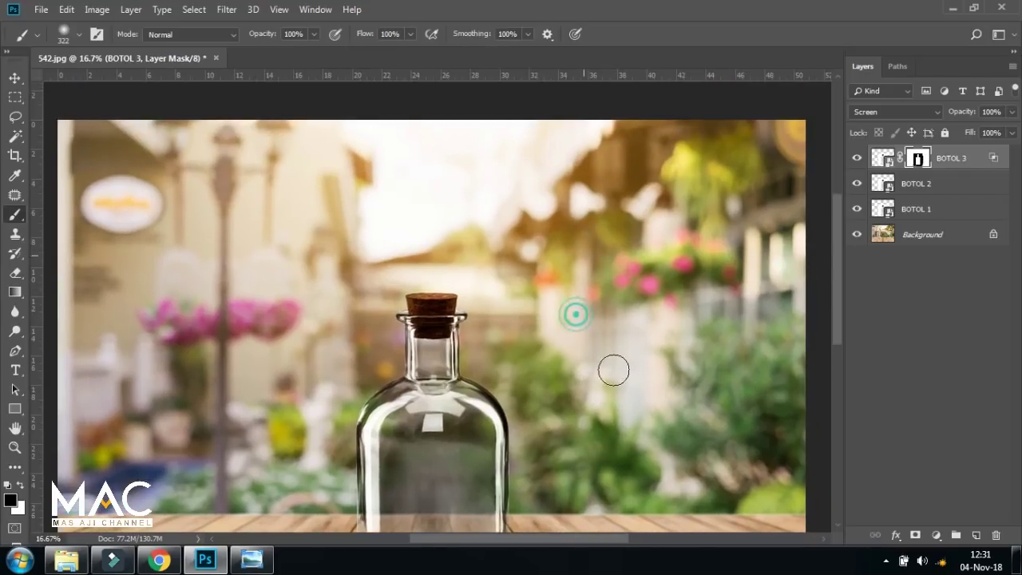
drag(577, 363, 653, 287)
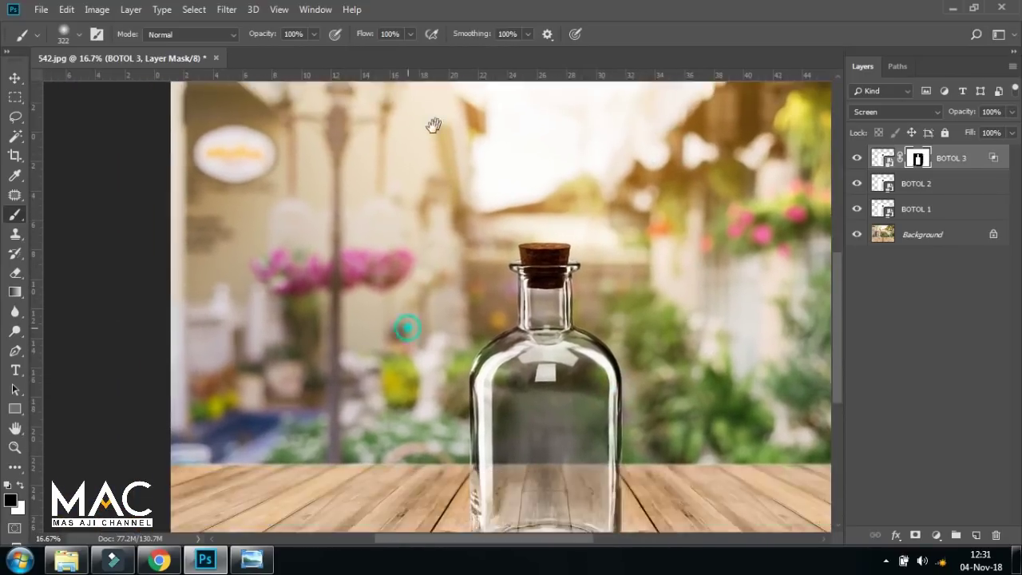
drag(367, 423, 410, 240)
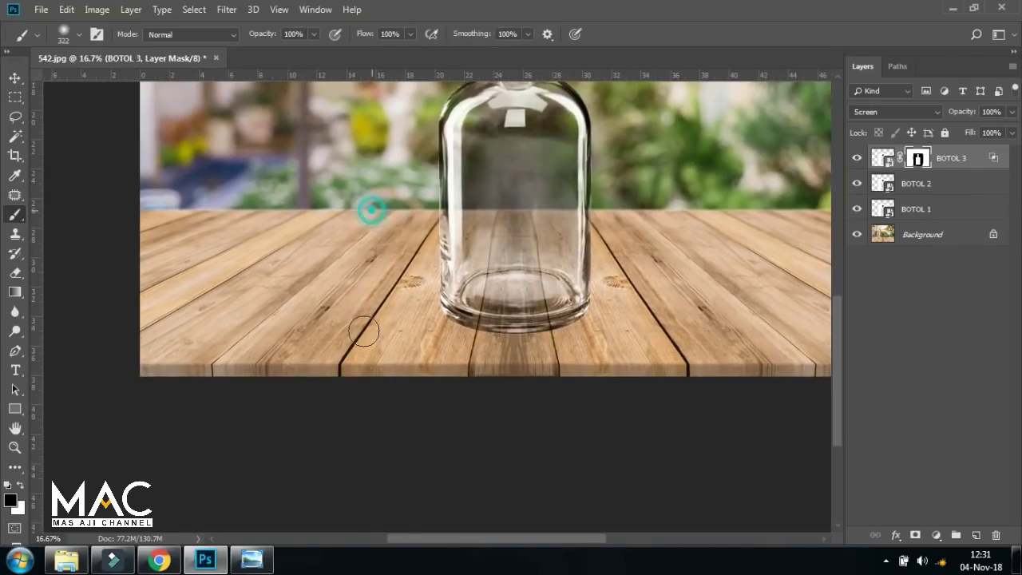
scroll(372, 349, up, 5)
scroll(386, 270, up, 2)
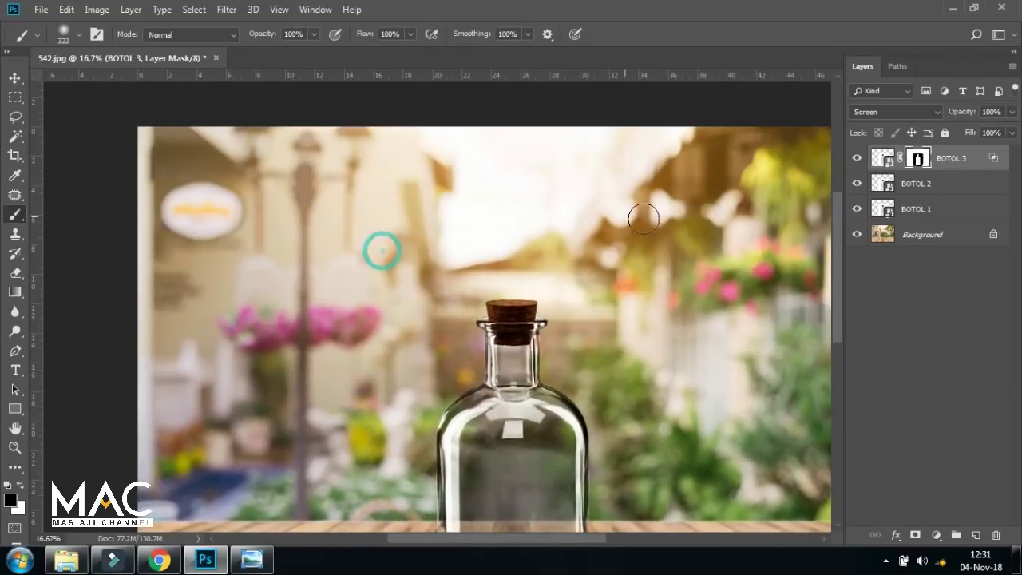
click(14, 77)
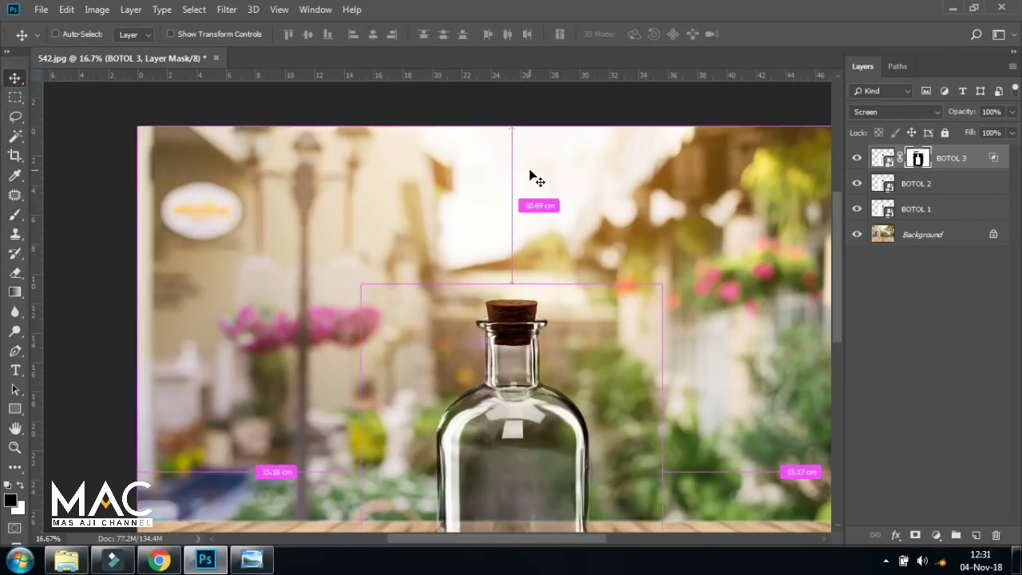
key(ctrl+minus)
click(511, 402)
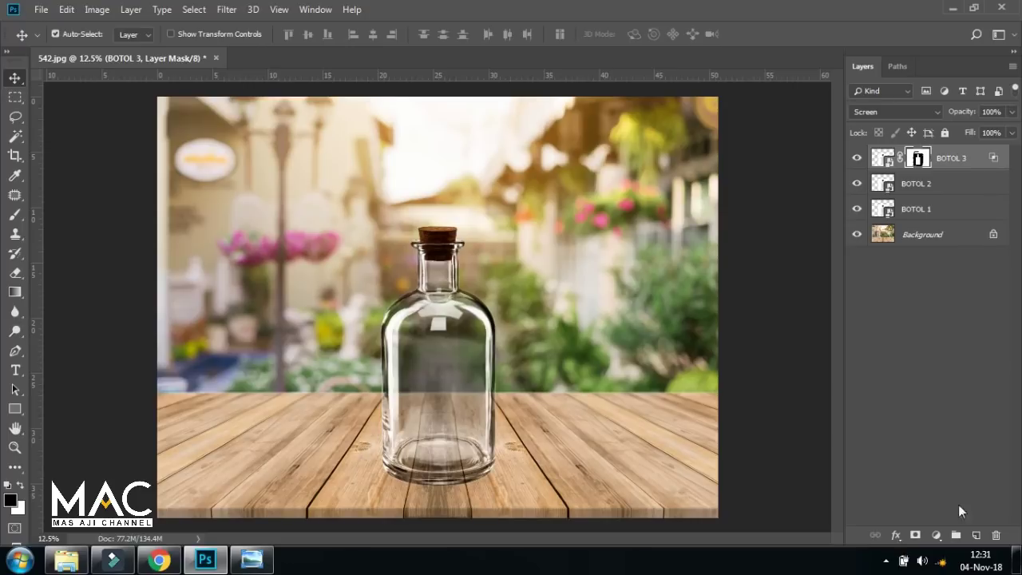
Step: Add a black Solid Color fill layer clipped to BOTOL 3
click(938, 540)
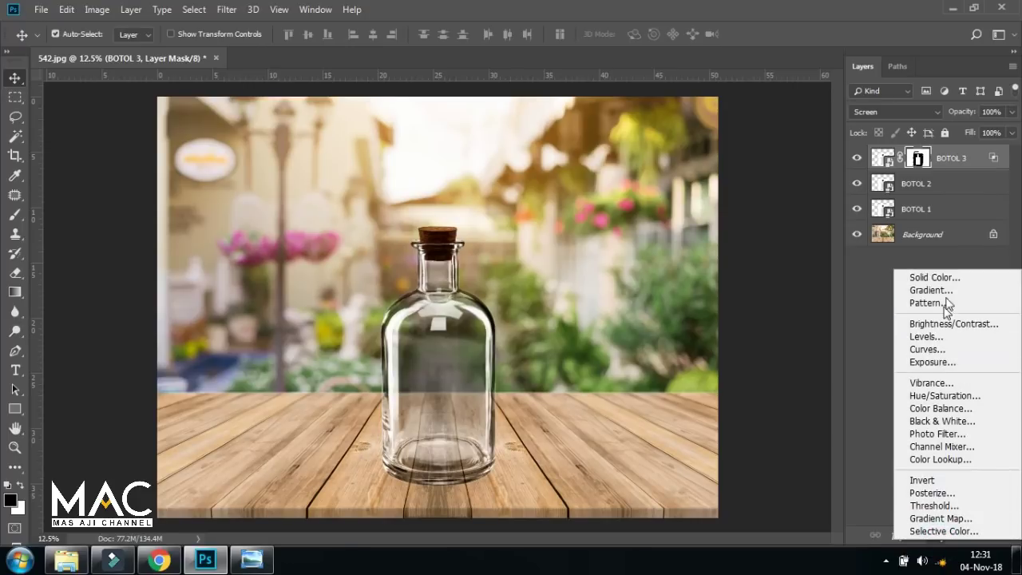
click(918, 276)
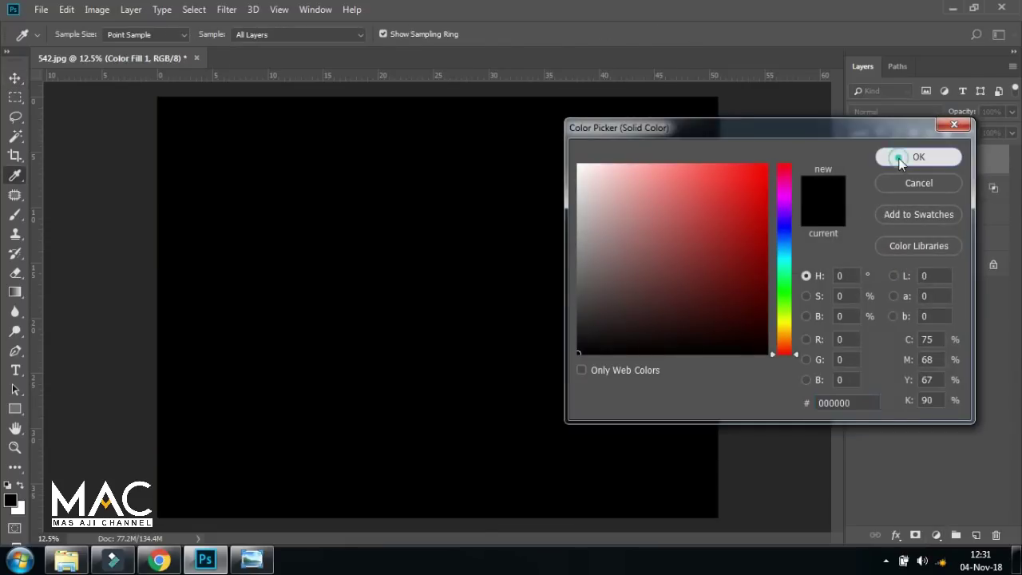
click(954, 160)
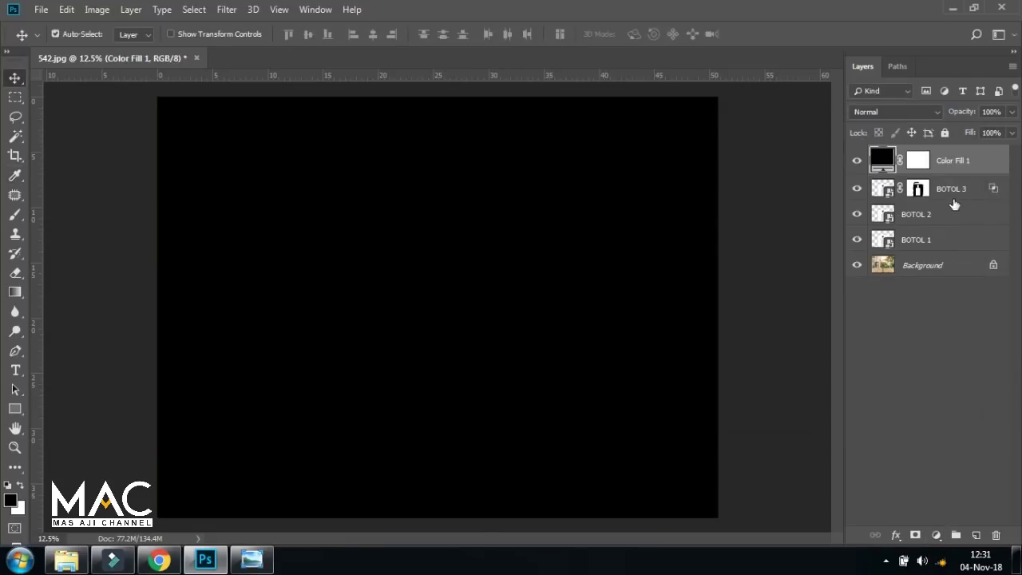
right_click(959, 158)
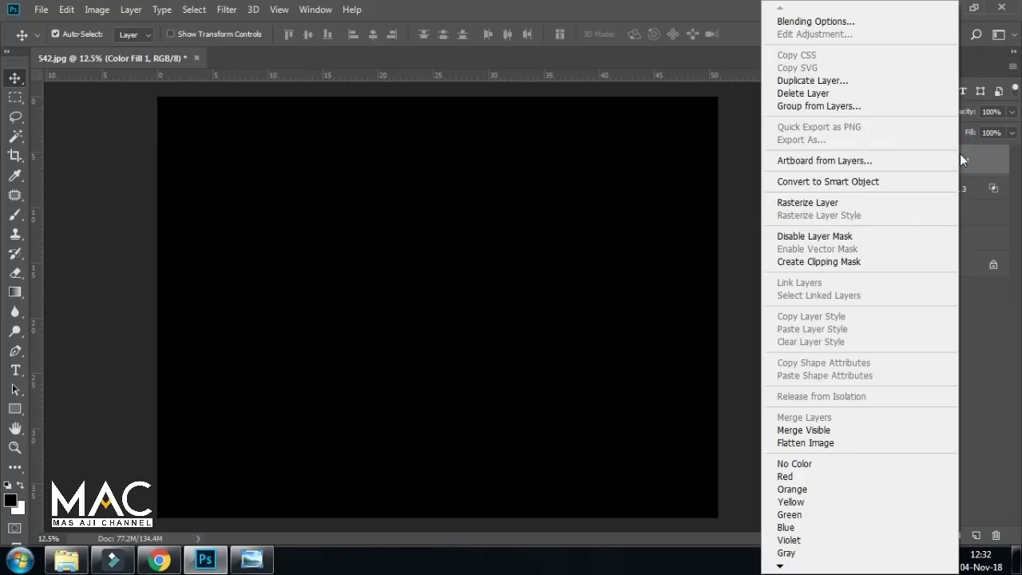
click(855, 262)
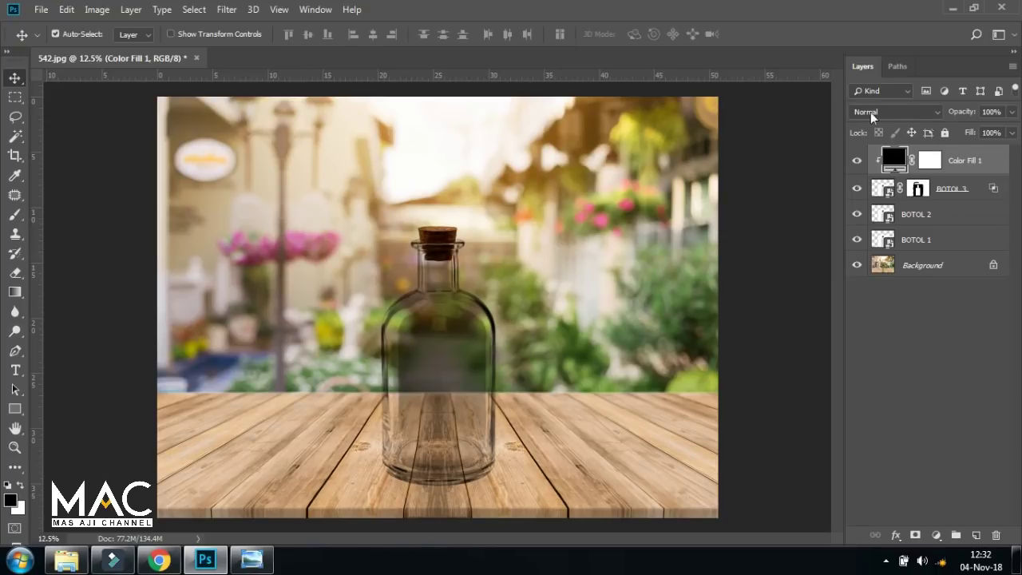
Step: Set Color Fill 1 to Color blend mode and copy BOTOL 3's mask onto it
click(910, 111)
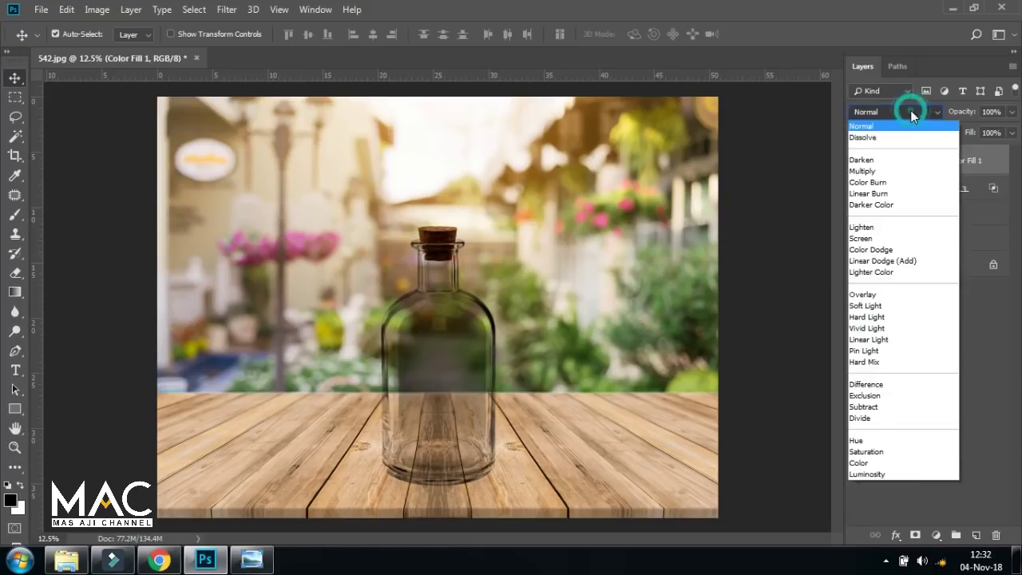
click(866, 465)
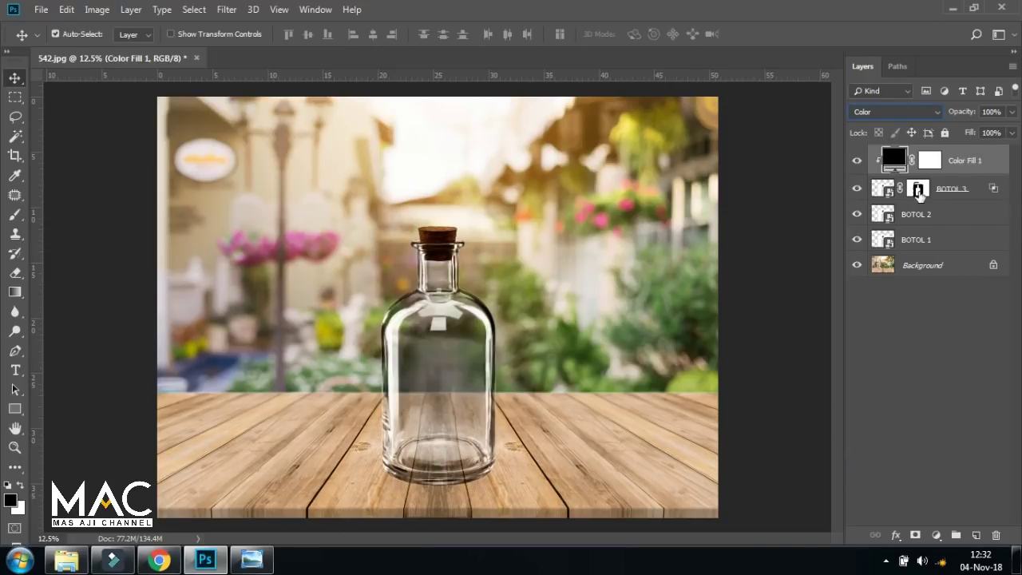
click(919, 190)
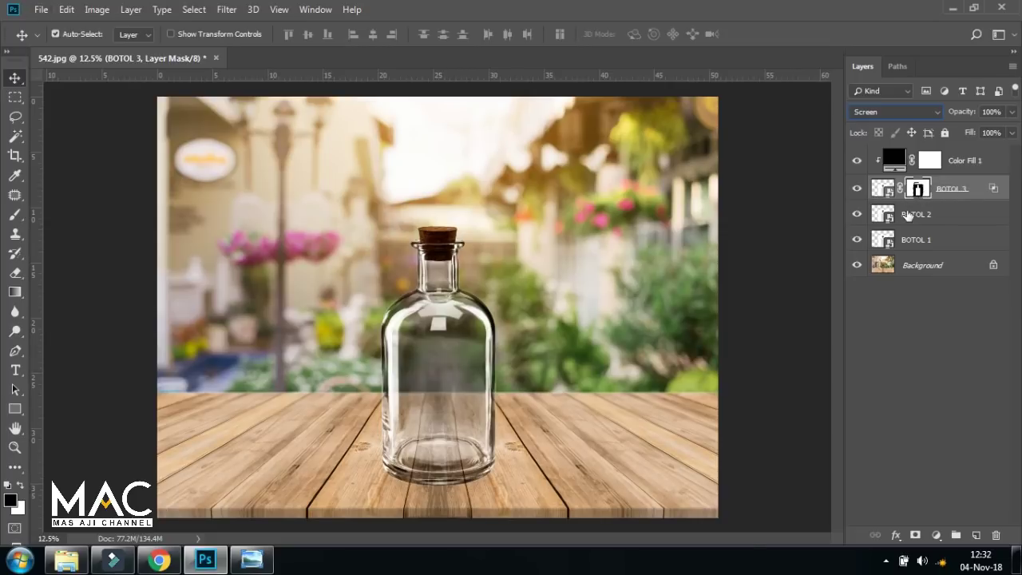
drag(926, 192, 930, 163)
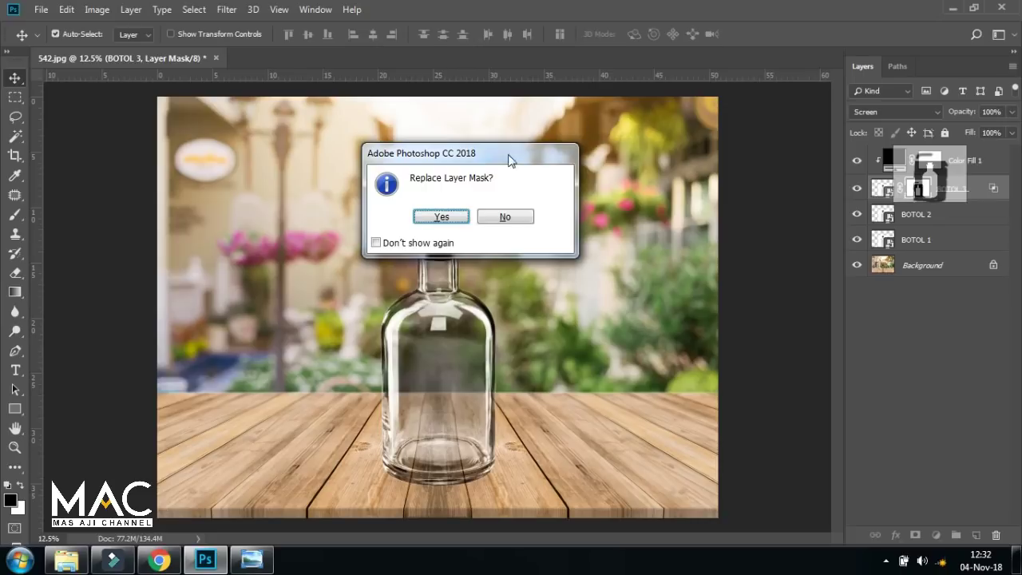
Step: Replace Color Fill 1's mask with BOTOL 3's, then zoom in and check the reference image
click(444, 218)
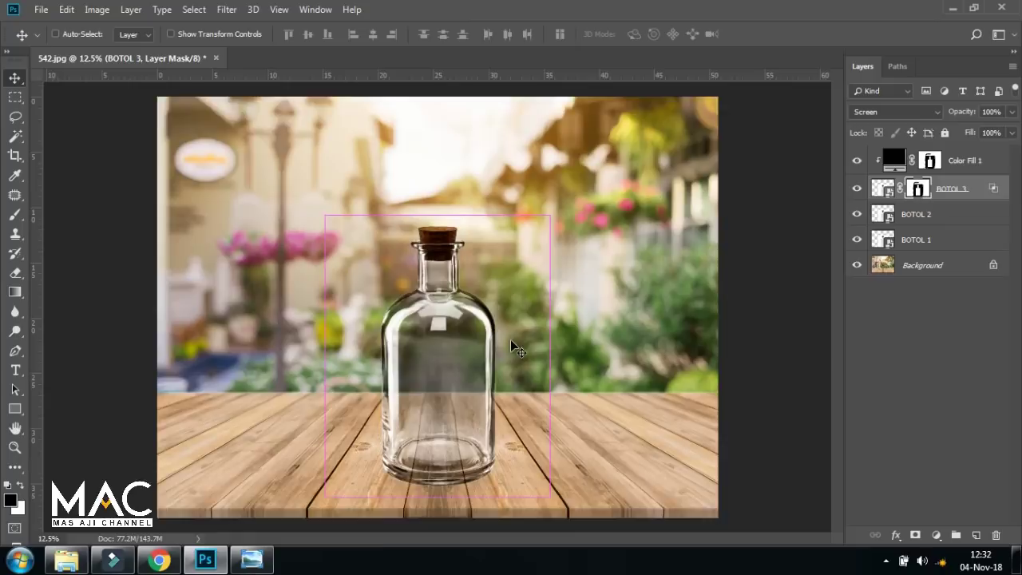
key(ctrl+plus)
scroll(513, 355, down, 2)
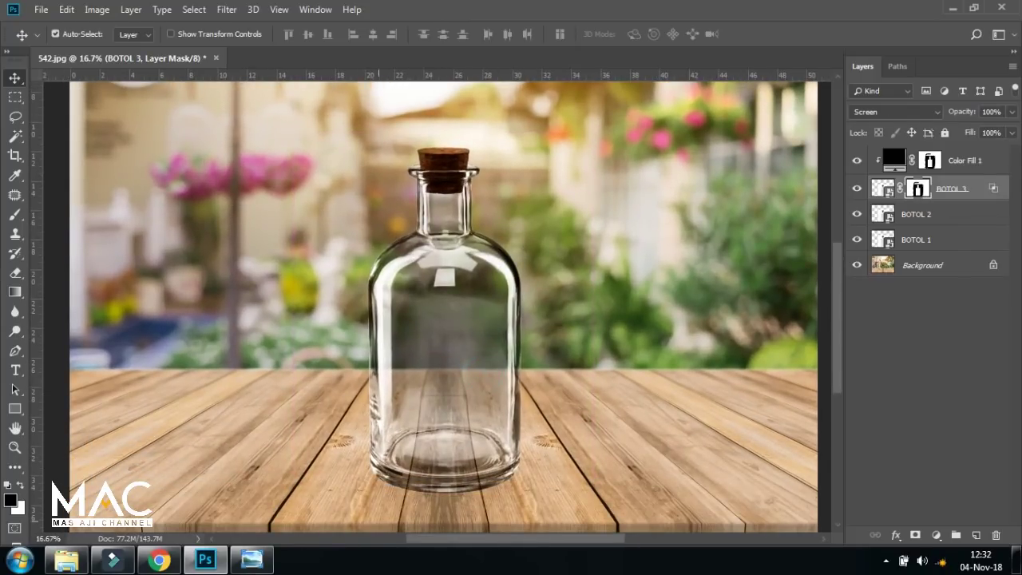
key(alt+Tab)
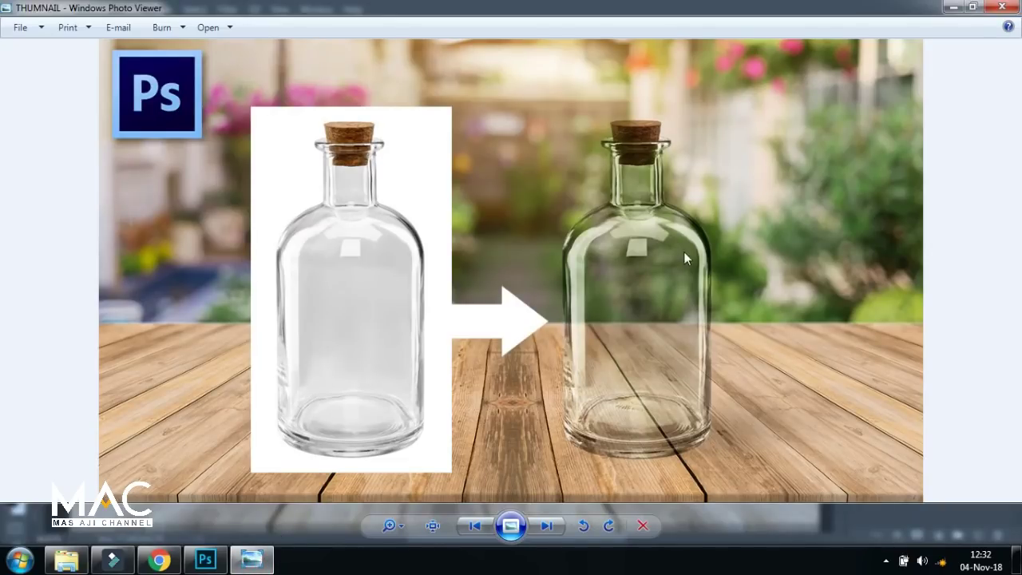
click(205, 559)
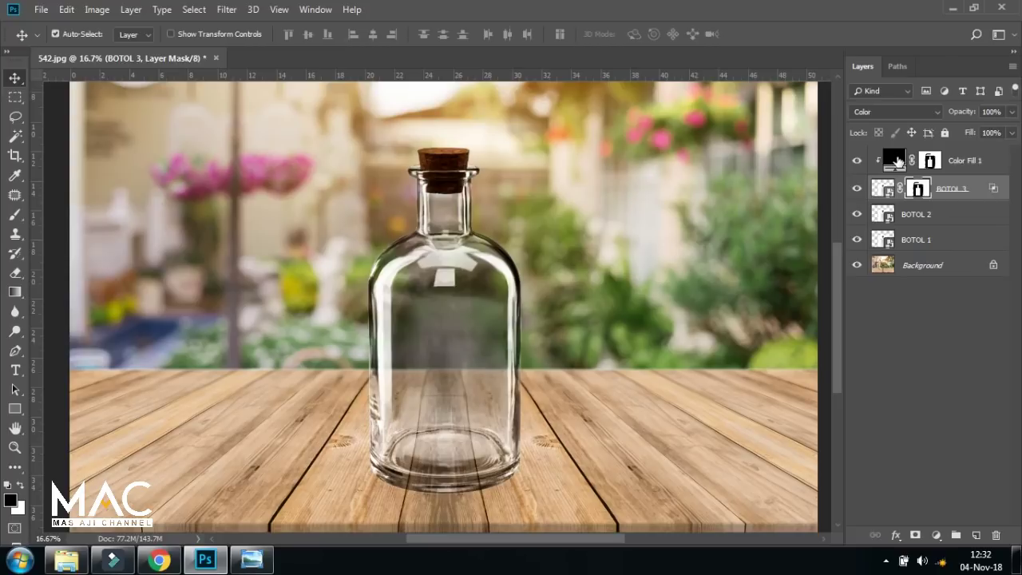
Step: Change Color Fill 1 to green 4f682f sampled from the canvas
double_click(897, 162)
drag(703, 130, 776, 146)
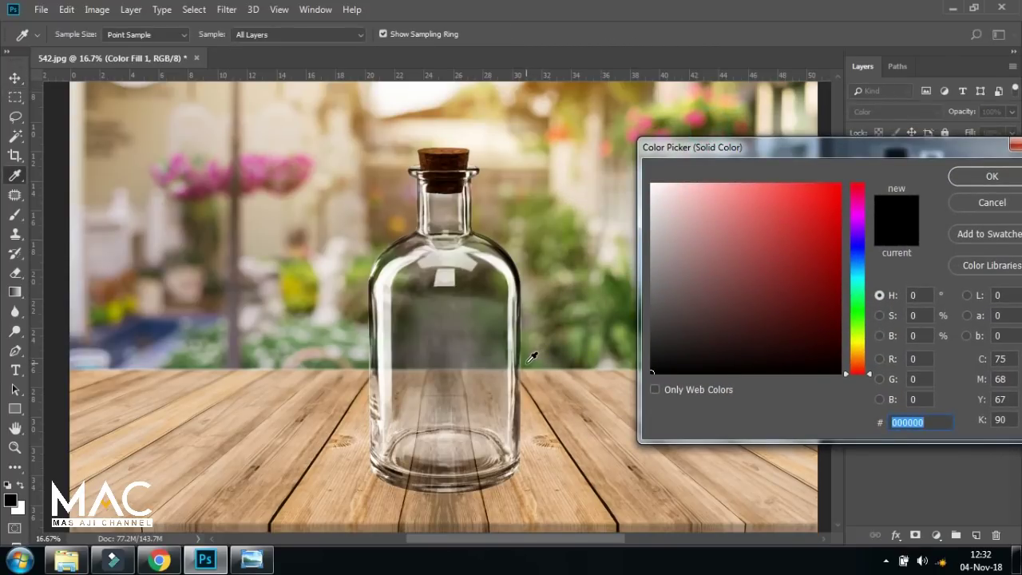
click(531, 357)
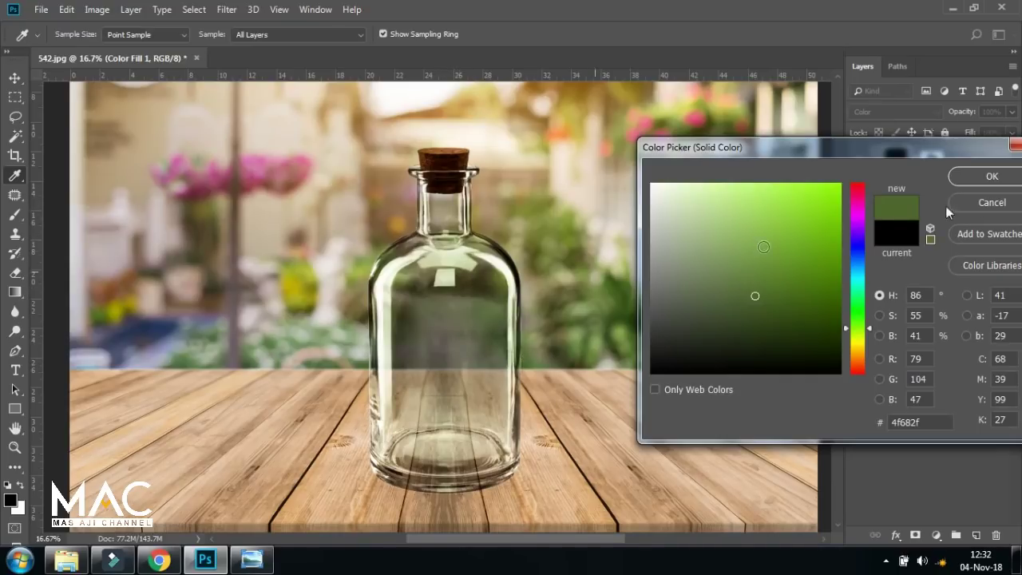
click(975, 178)
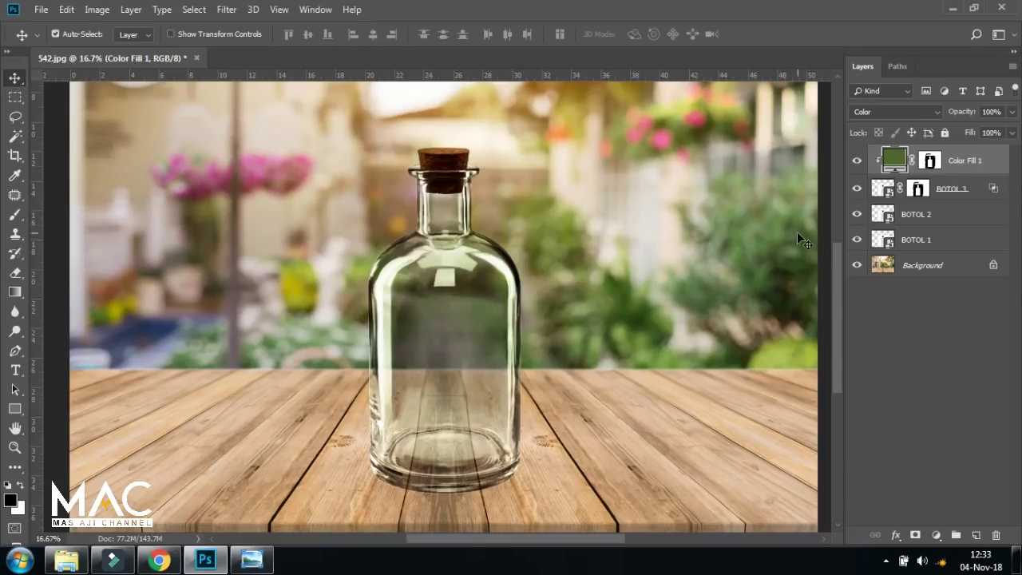
Step: Compare the green tint on and off, then lower its opacity to 75%
click(856, 163)
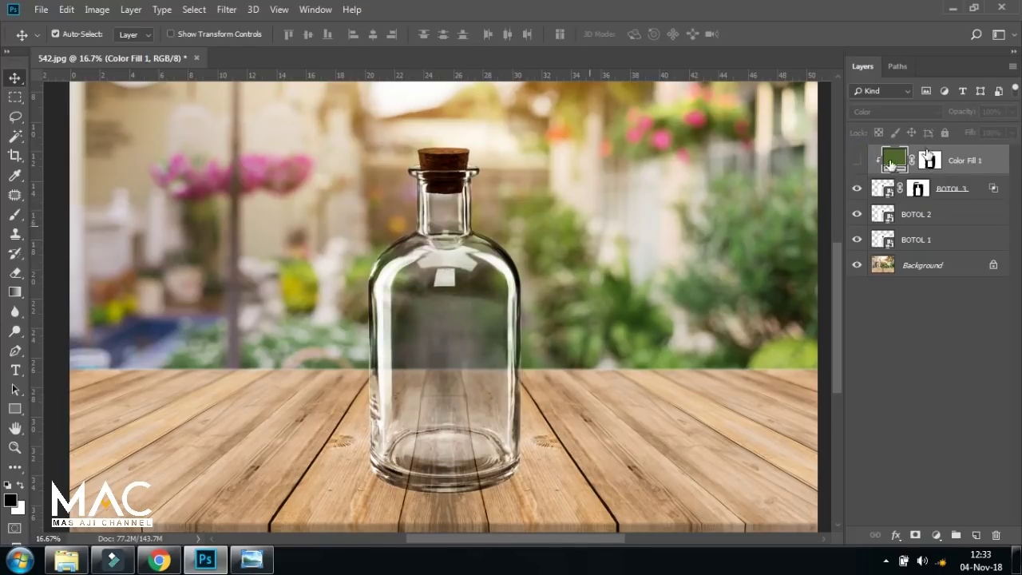
click(856, 162)
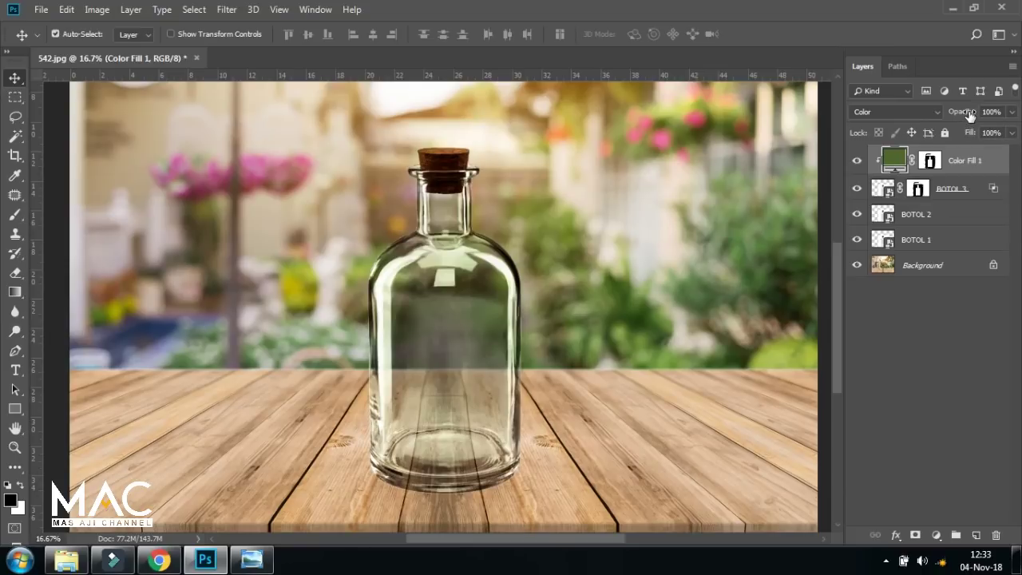
drag(969, 115, 965, 114)
drag(957, 114, 958, 116)
Step: Lower BOTOL 2's opacity to 45%
click(926, 214)
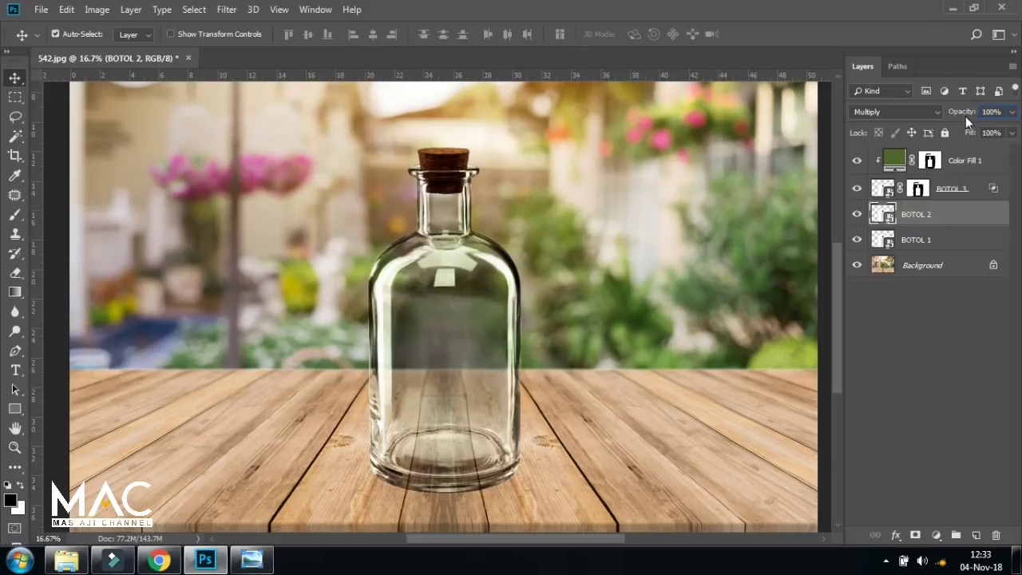
drag(968, 114, 942, 111)
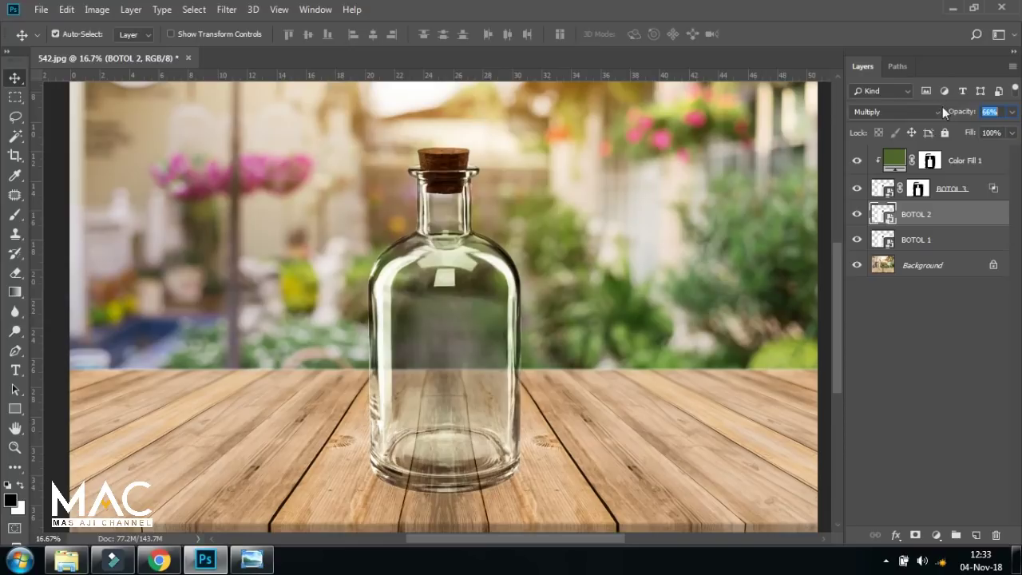
drag(971, 113, 963, 114)
drag(963, 113, 949, 113)
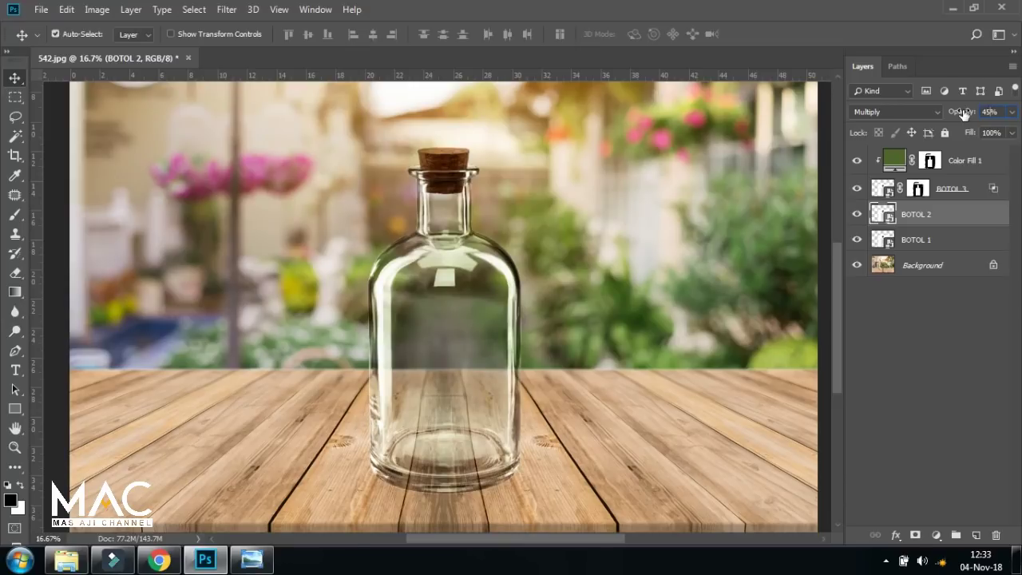
Step: Set BOTOL 1's opacity to 85%, zoom out, and compare against the reference thumbnail
click(927, 242)
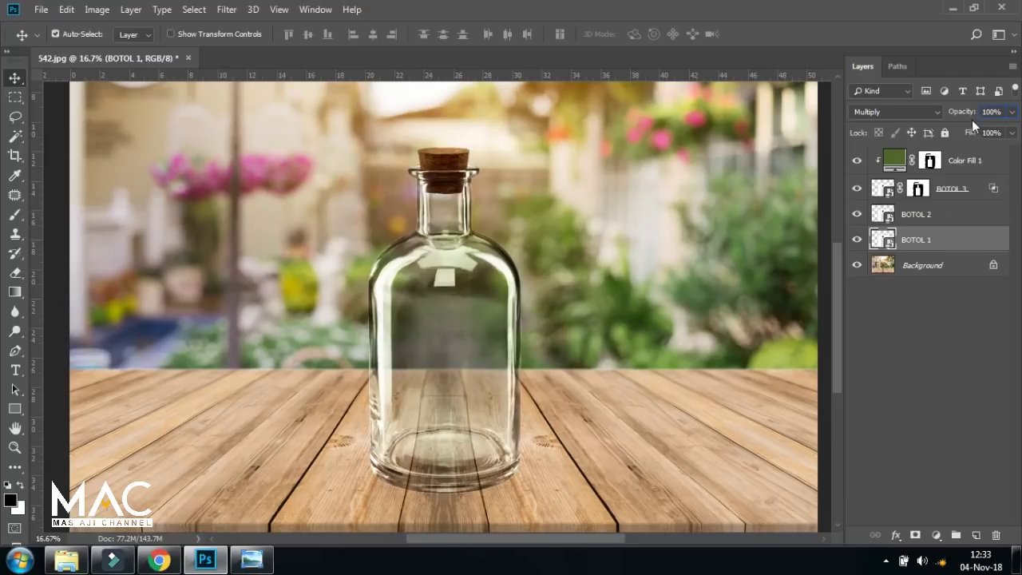
drag(965, 111, 954, 113)
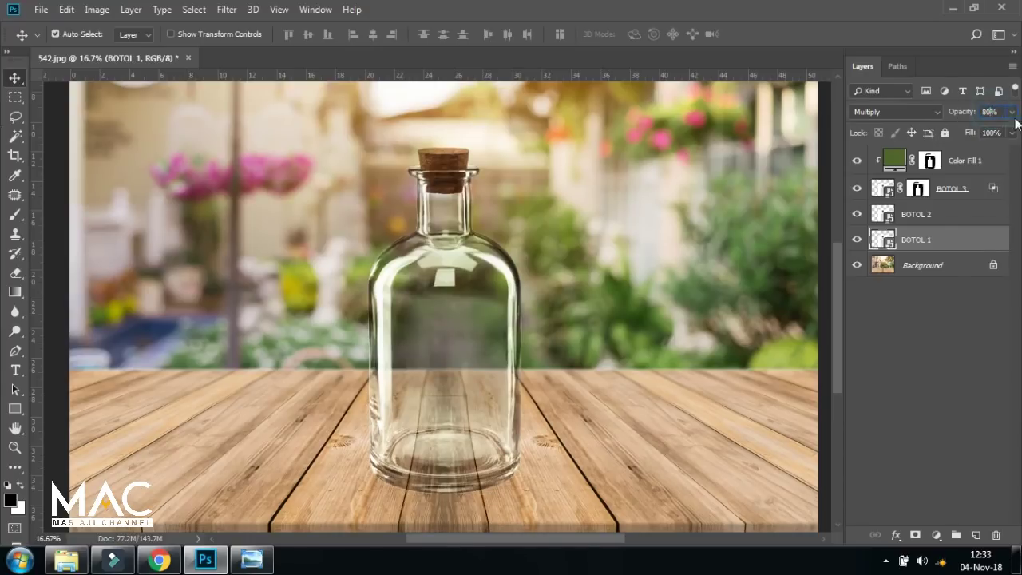
text(85)
key(ctrl+minus)
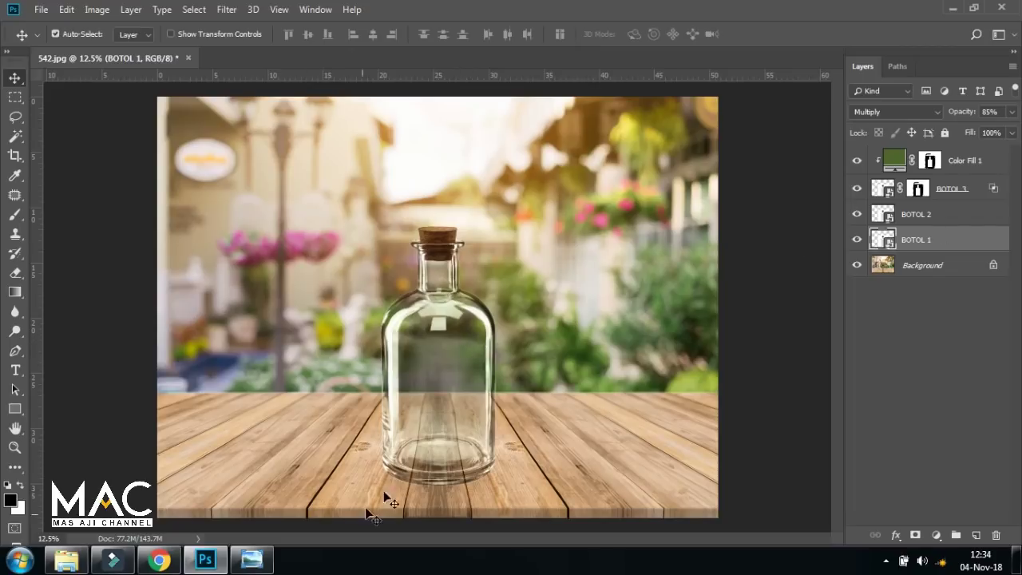
click(254, 558)
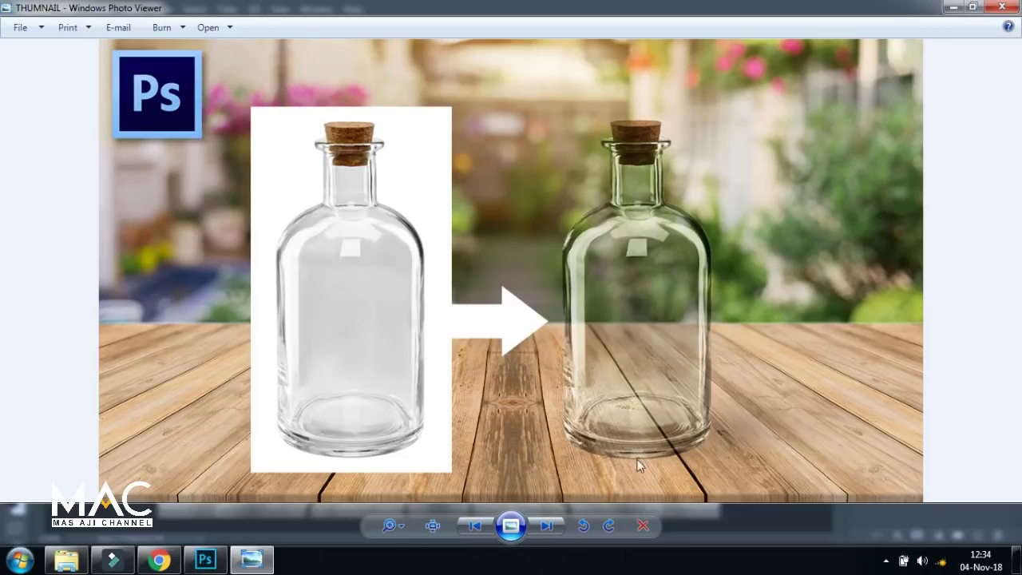
click(206, 559)
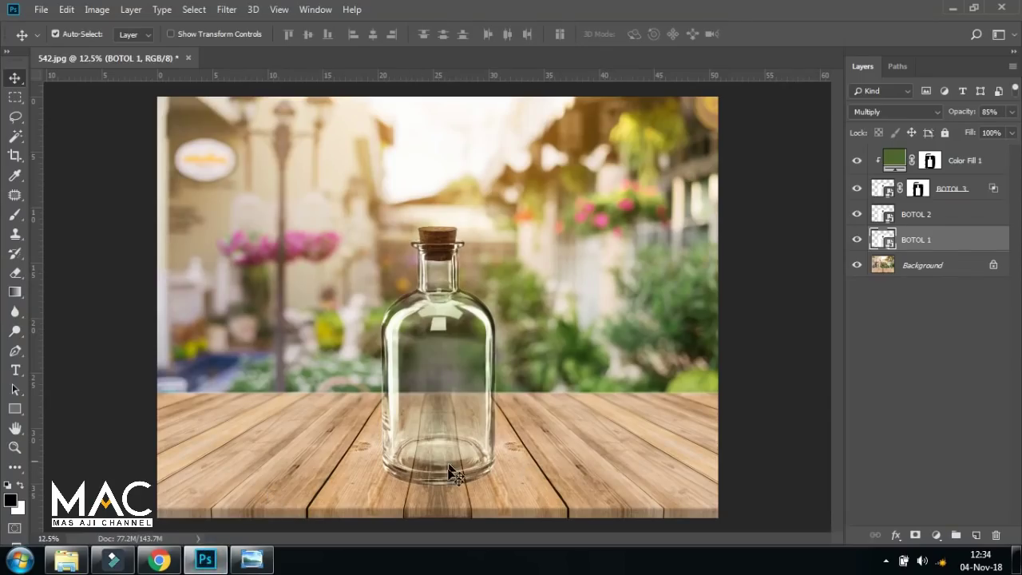
Step: Create a new layer above Background and name it 'shadow'
click(938, 271)
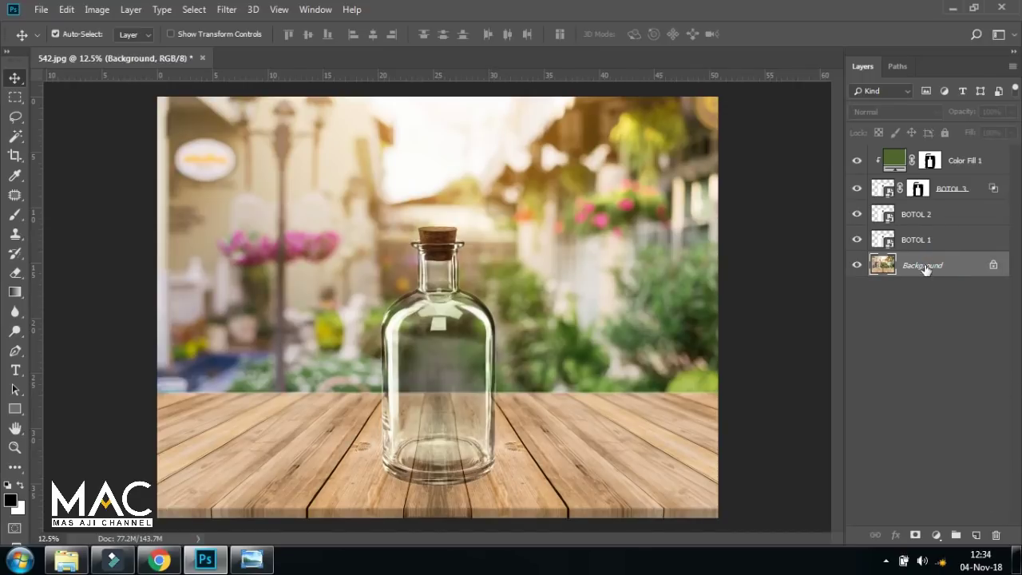
click(975, 535)
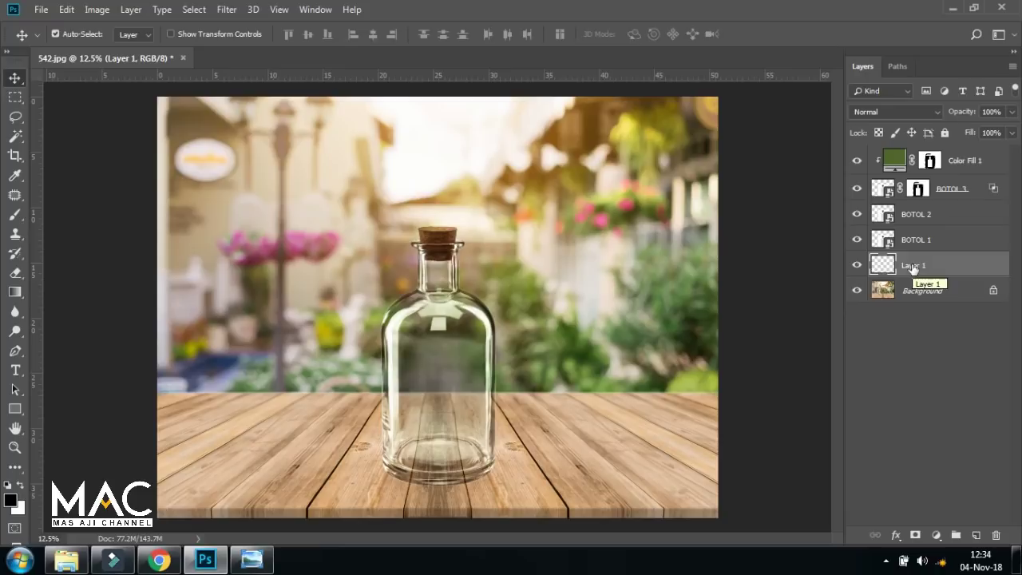
double_click(913, 266)
key(BackSpace)
text(shadow)
key(Return)
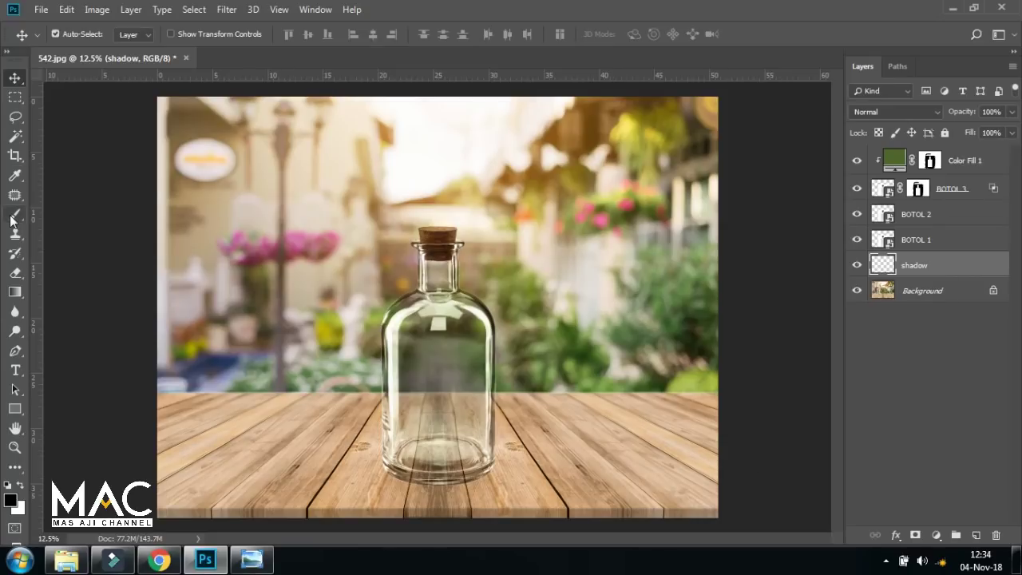
Step: Paint a dark shadow under the bottle's base with a 1500 px soft round brush
click(12, 217)
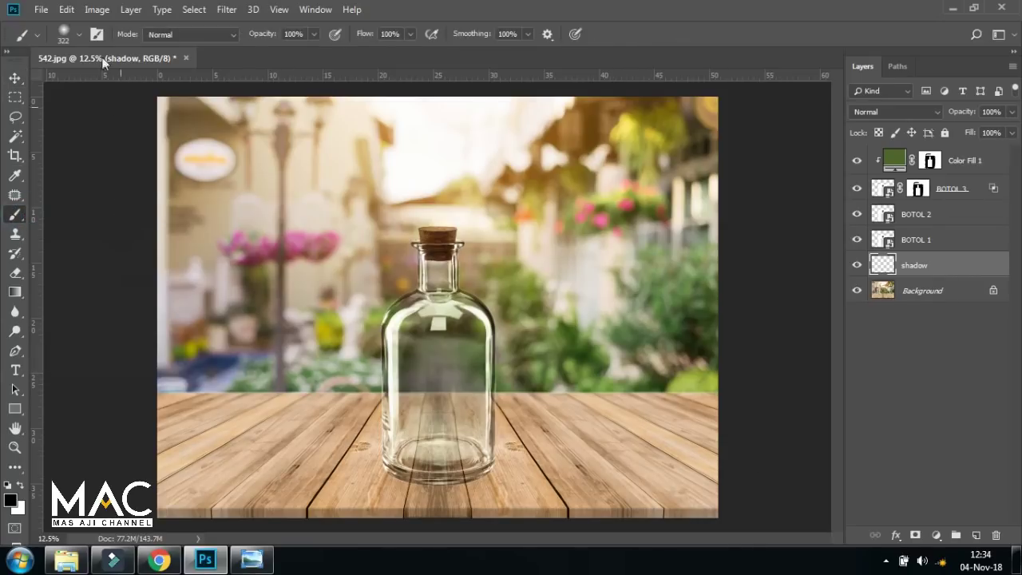
click(78, 35)
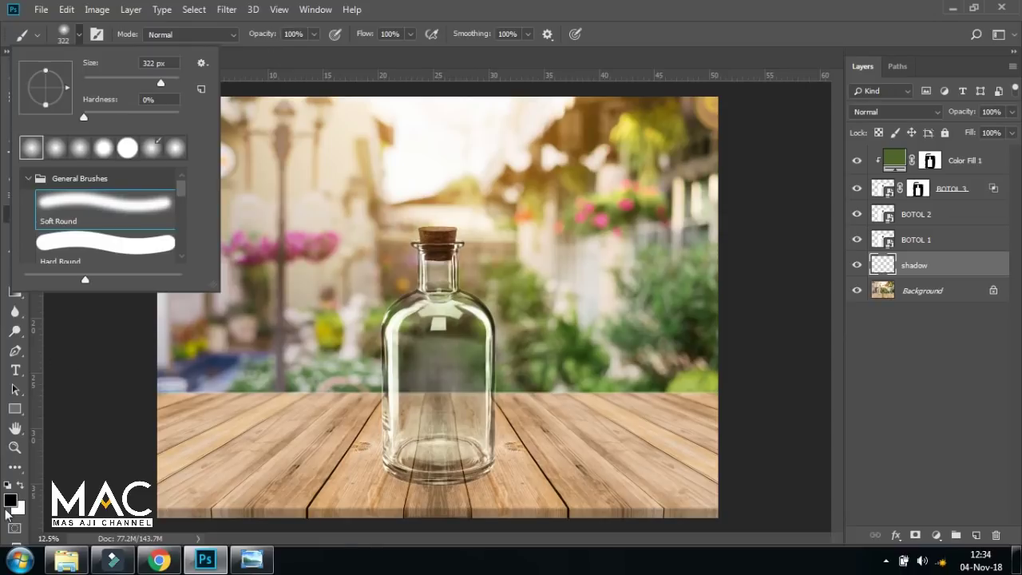
click(81, 35)
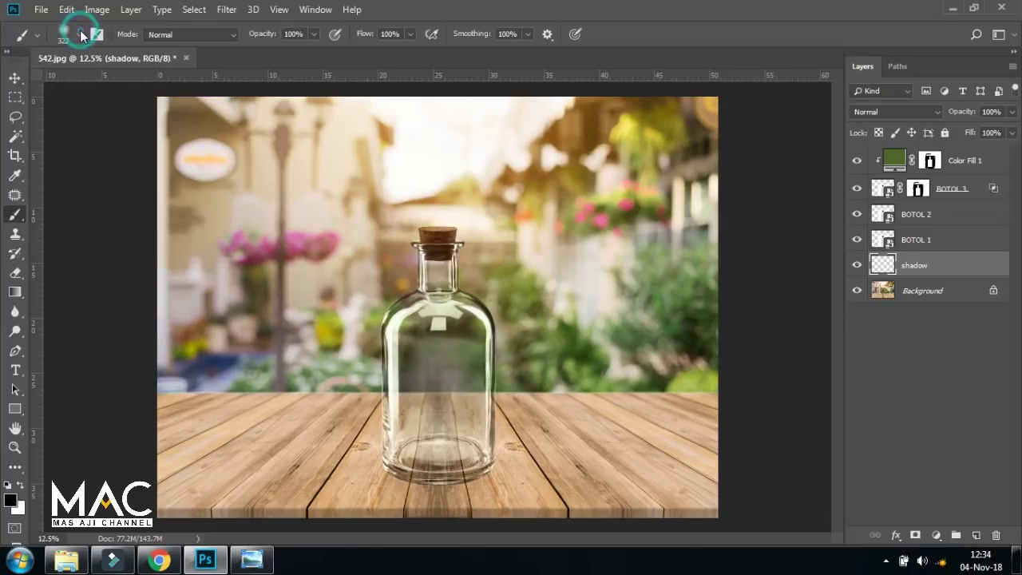
click(80, 33)
drag(159, 83, 166, 83)
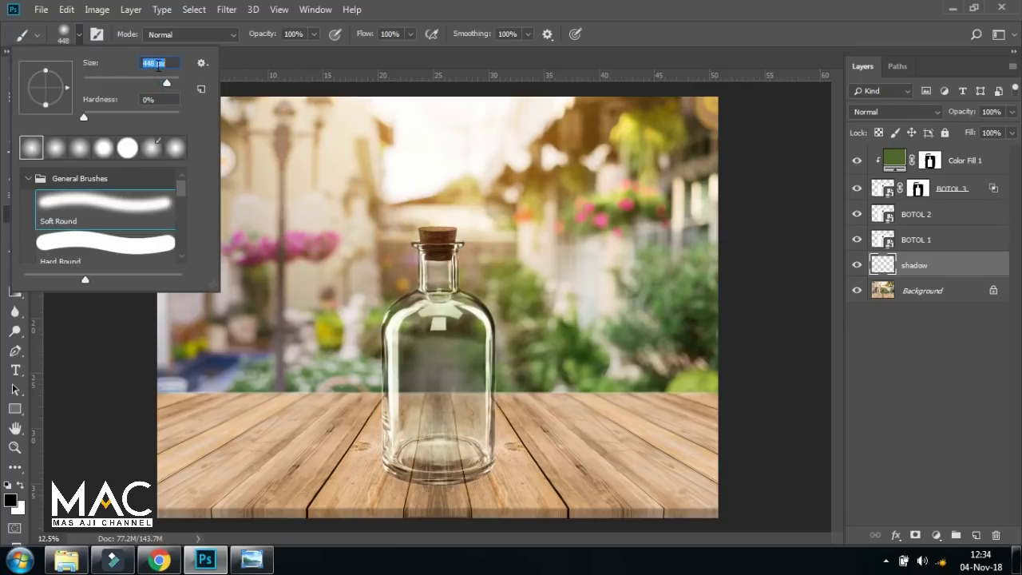
text(15)
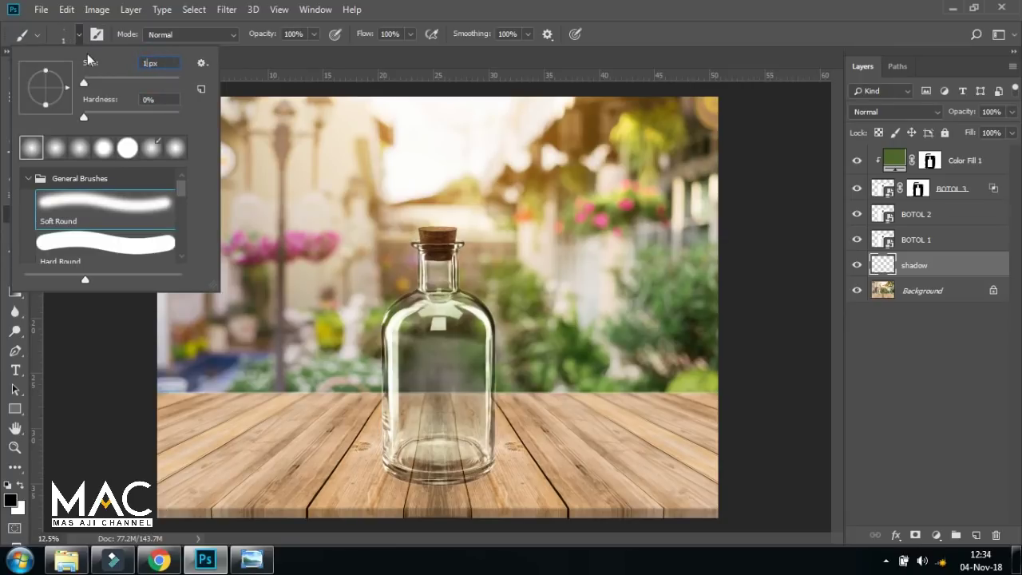
text(00)
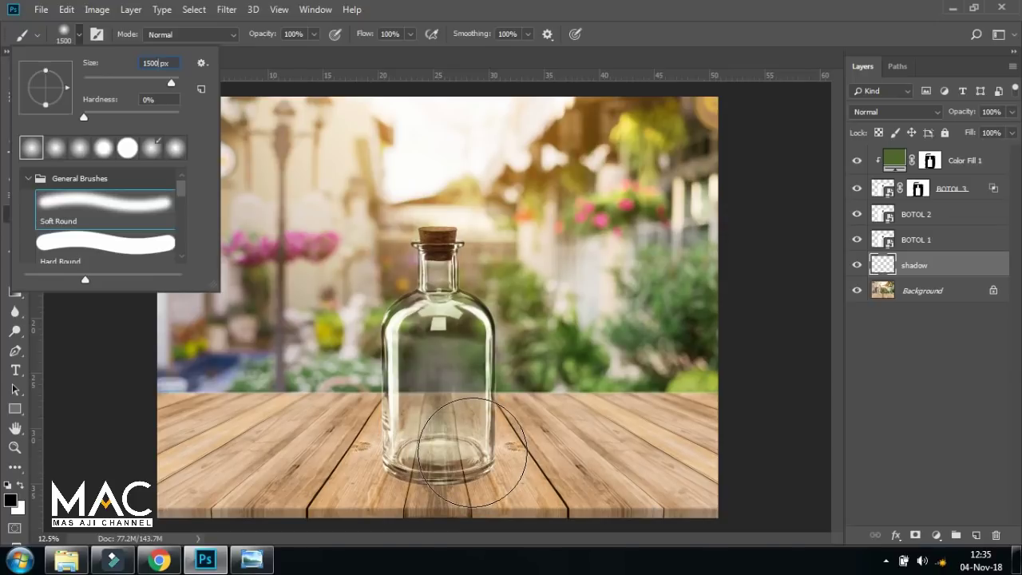
key(Return)
drag(447, 453, 483, 457)
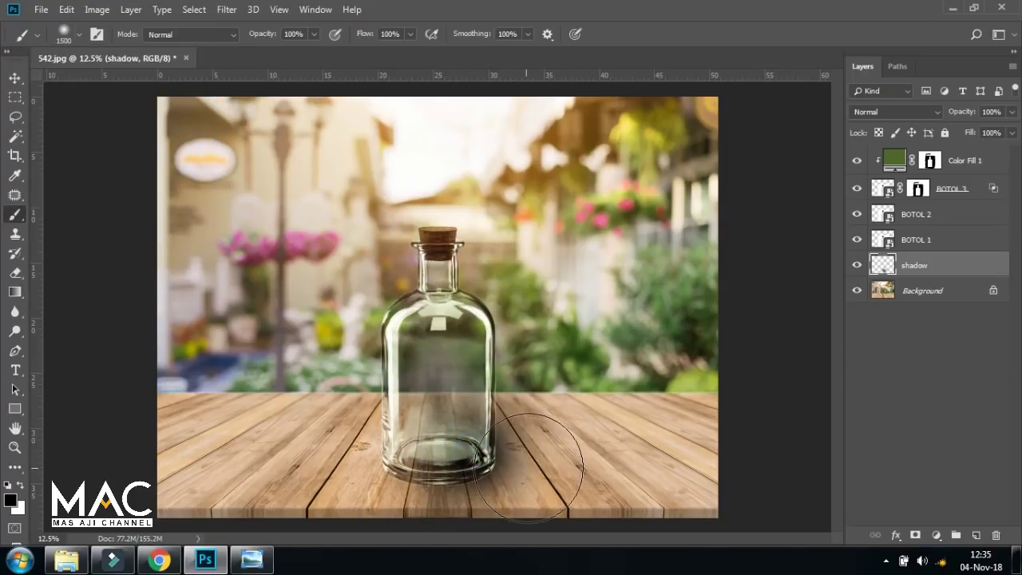
click(15, 77)
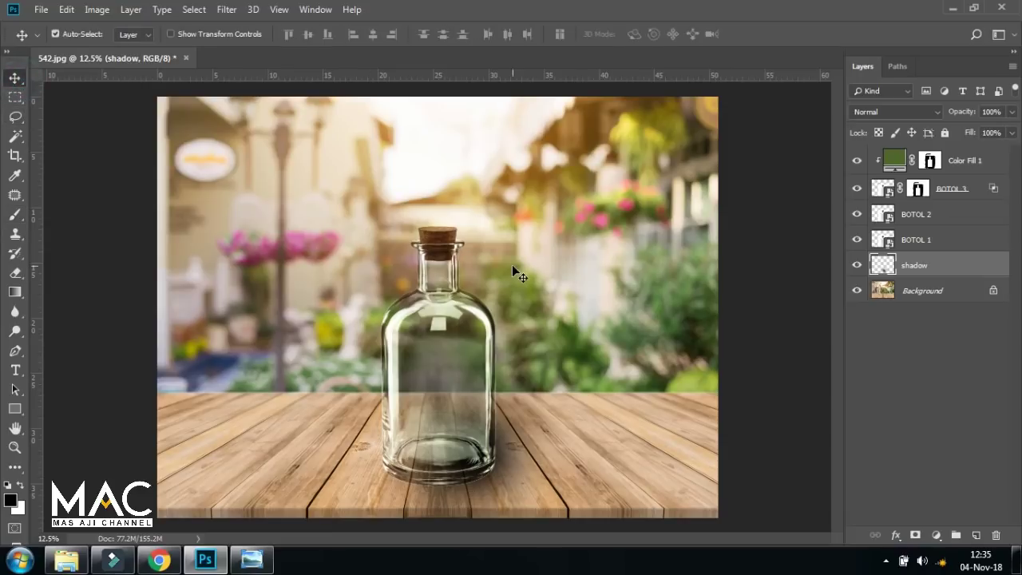
Step: Transform the shadow to 197% width and 51.43% height, slightly tilted under the bottle
key(ctrl+plus)
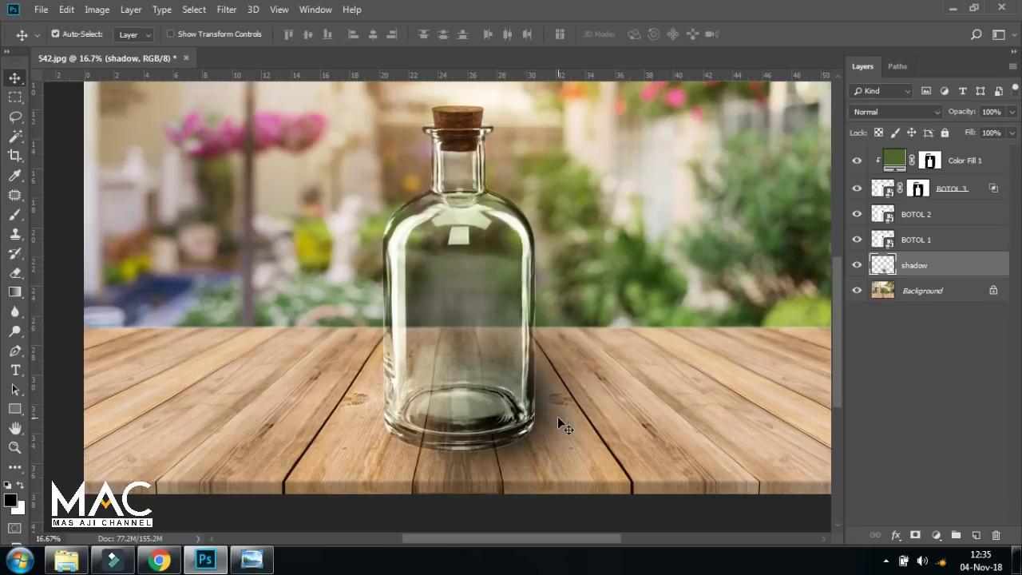
key(ctrl+t)
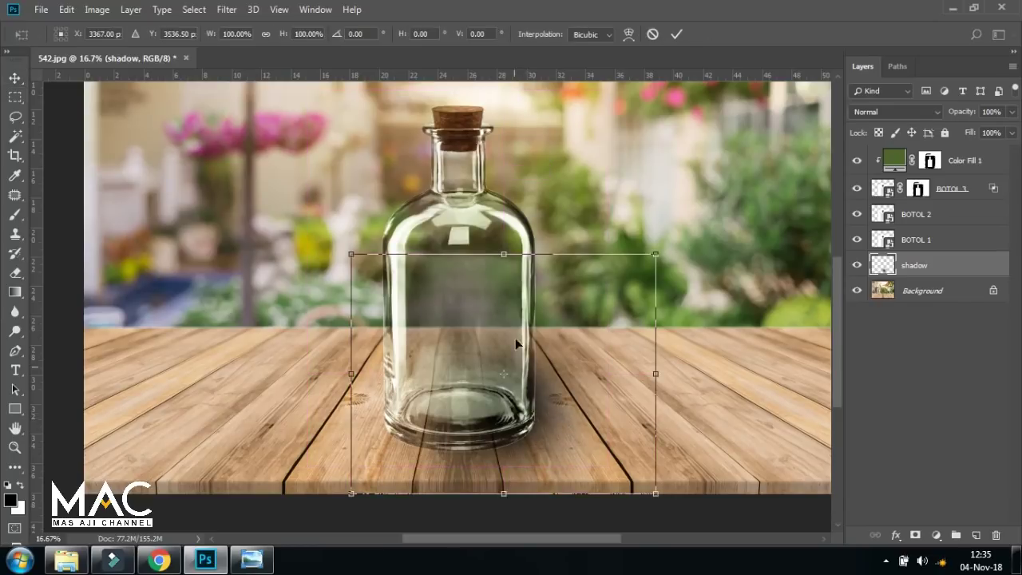
drag(510, 254, 510, 371)
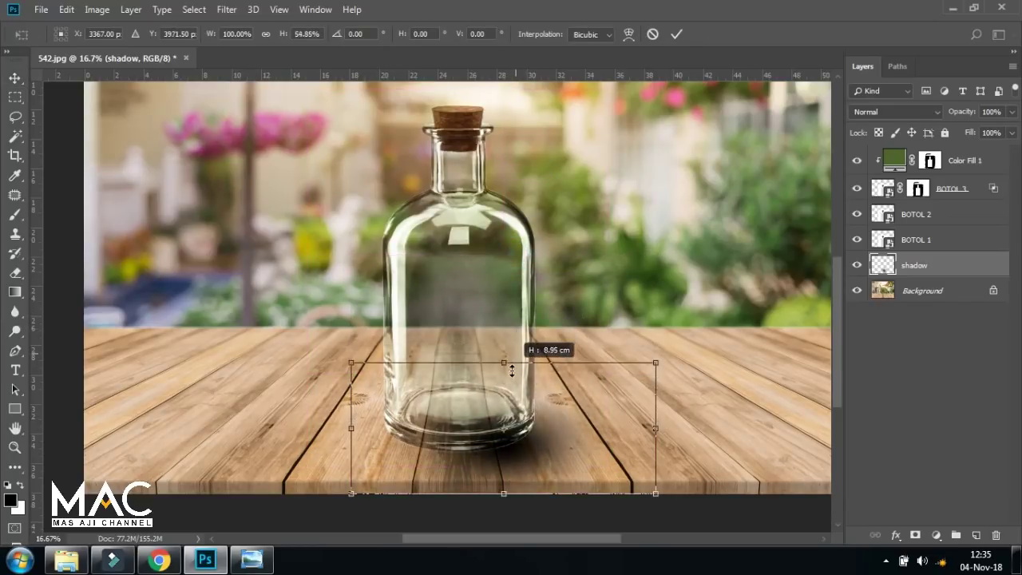
drag(655, 432, 799, 432)
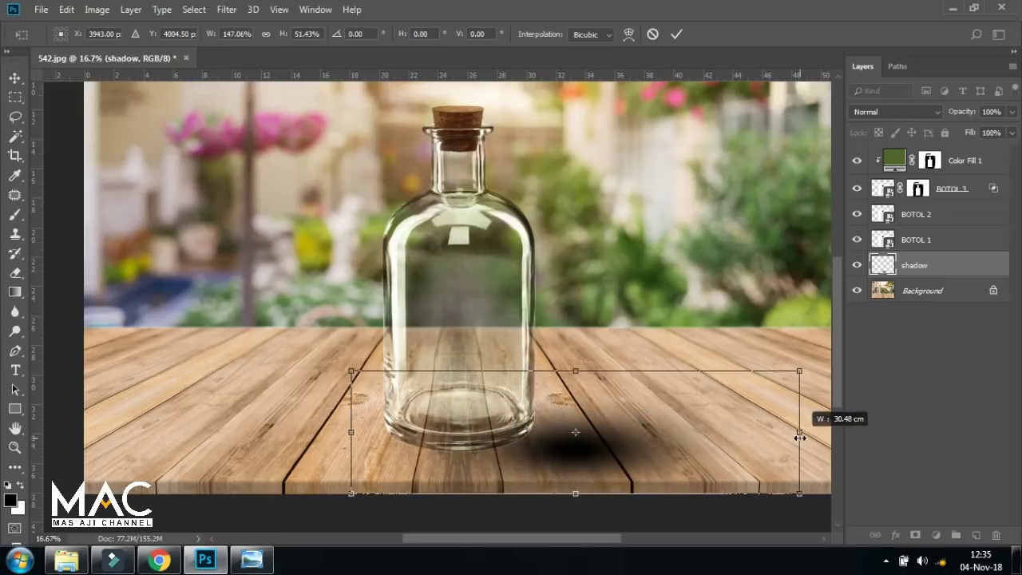
drag(355, 432, 230, 431)
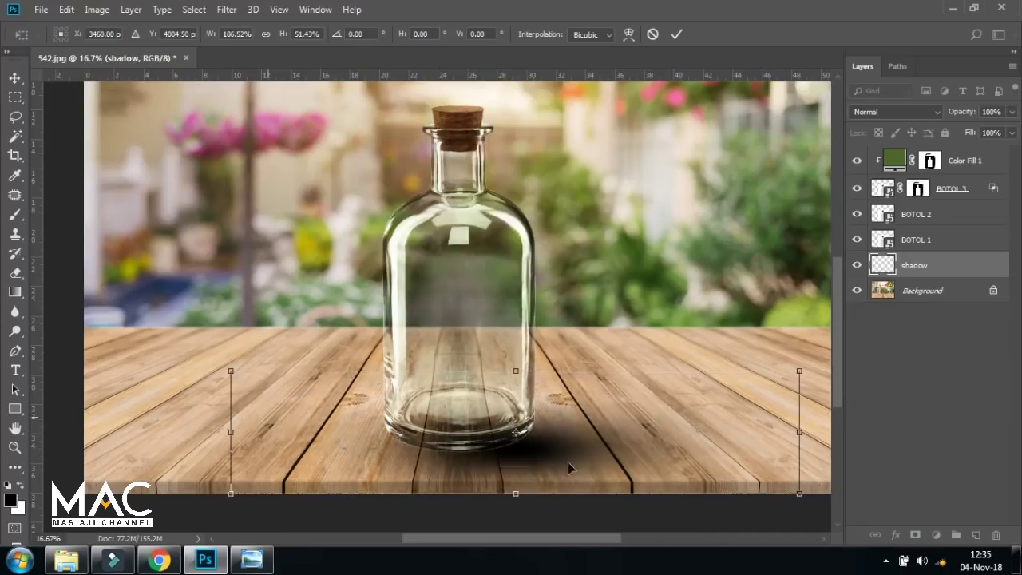
drag(799, 432, 815, 431)
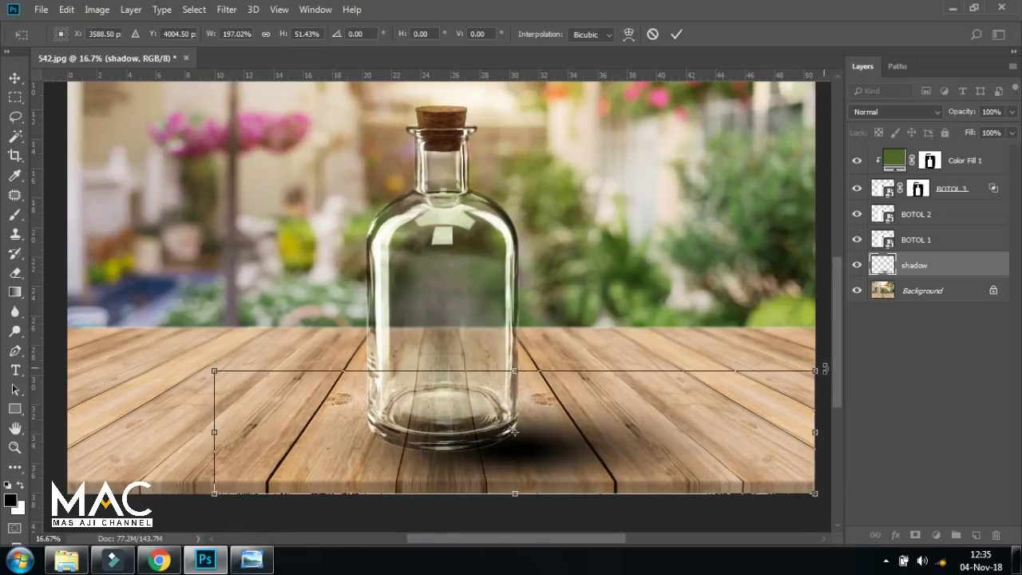
drag(826, 370, 822, 345)
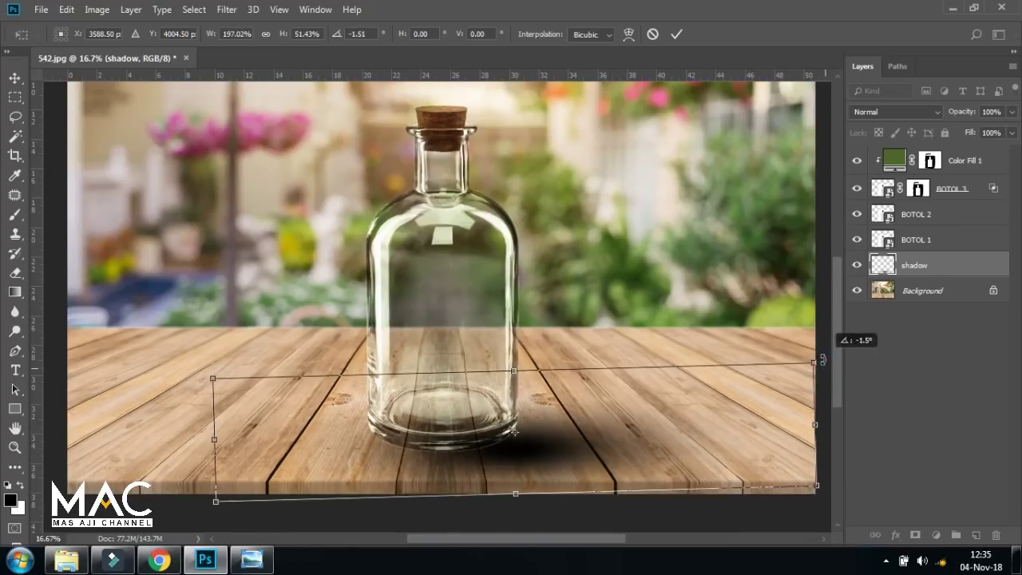
drag(658, 434, 663, 428)
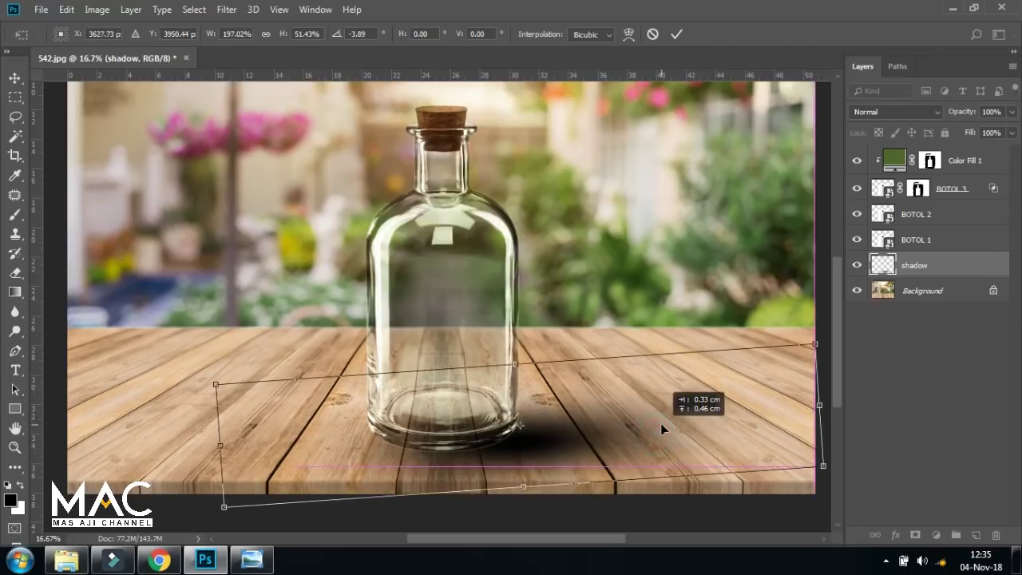
drag(227, 371, 231, 367)
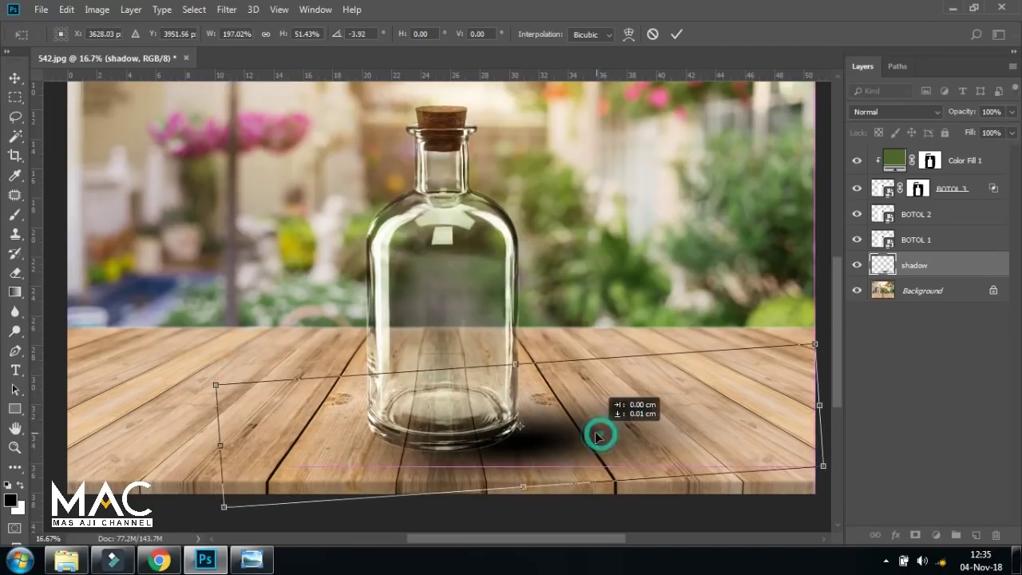
drag(597, 434, 589, 435)
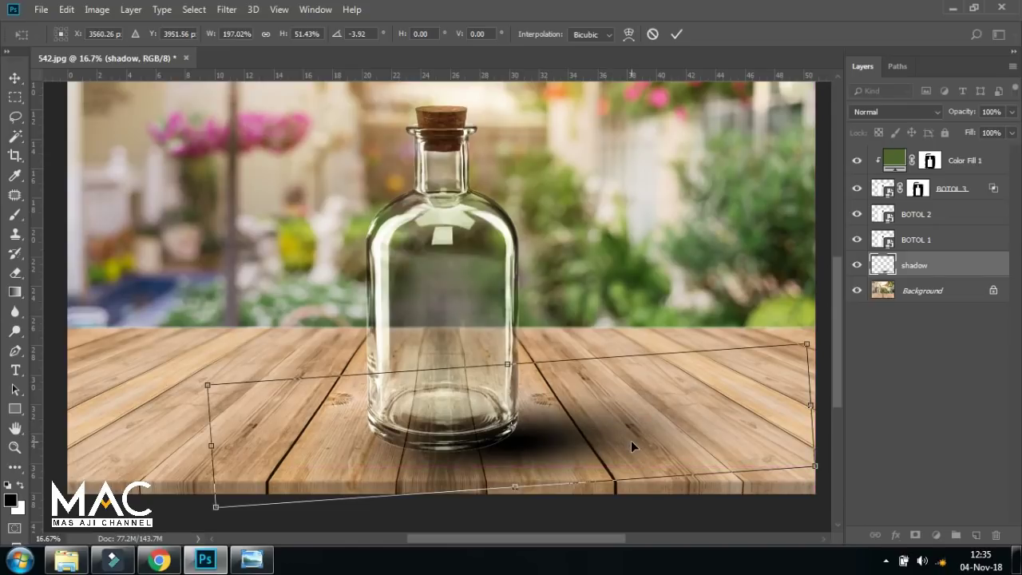
key(Return)
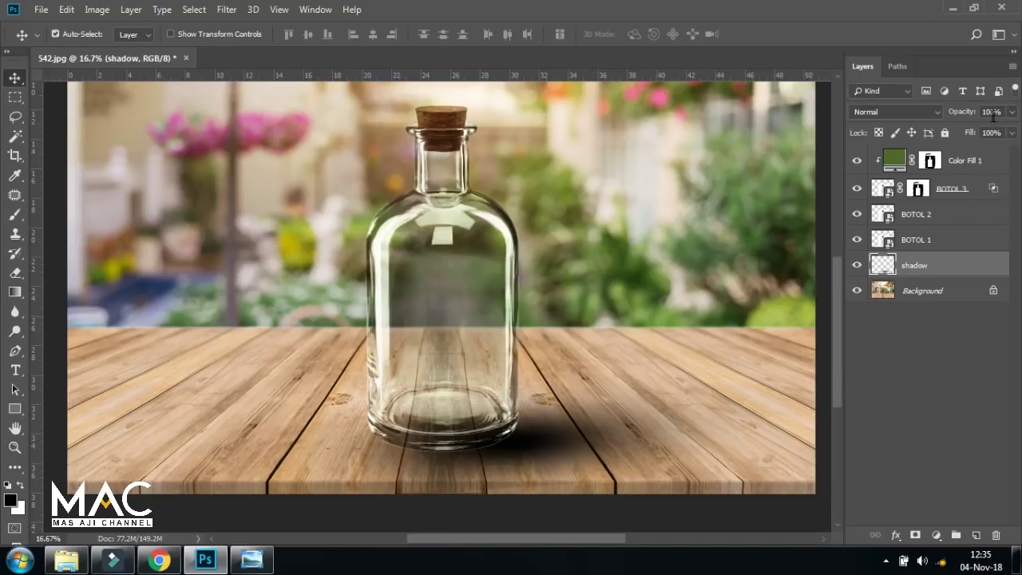
Step: Set the shadow layer to 35% opacity and add a black Solid Color fill
drag(967, 115, 952, 114)
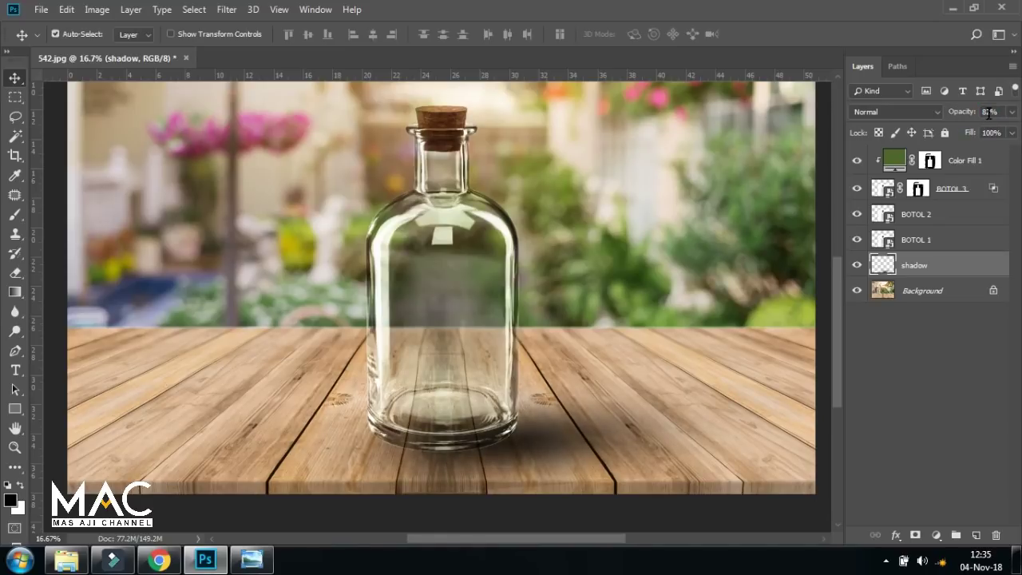
text(35)
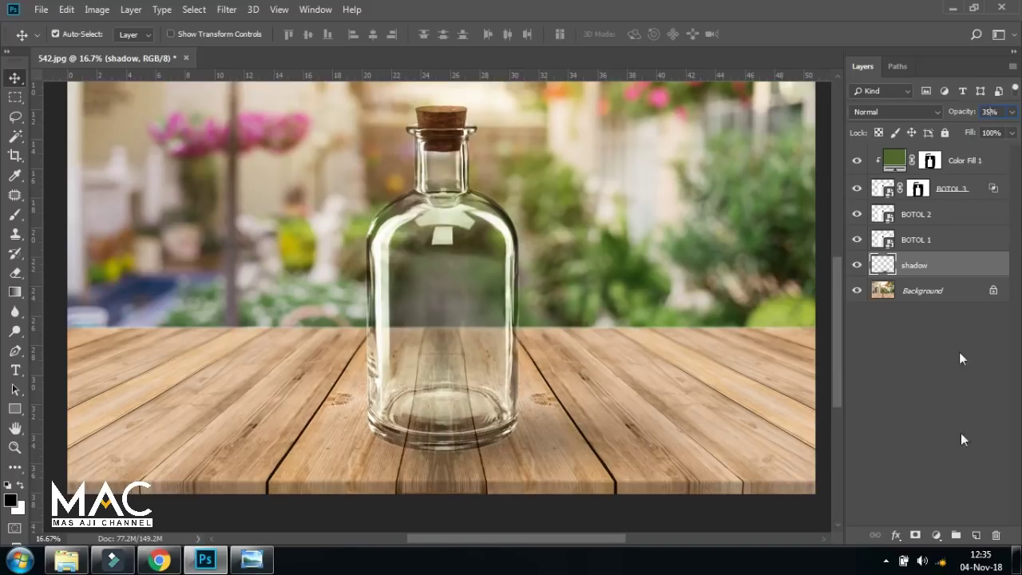
click(937, 537)
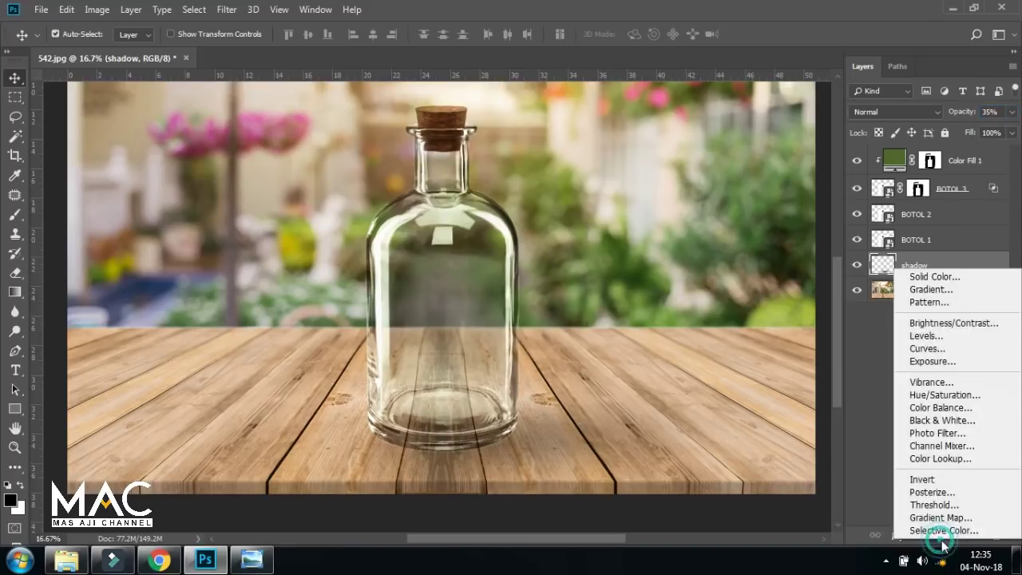
click(957, 277)
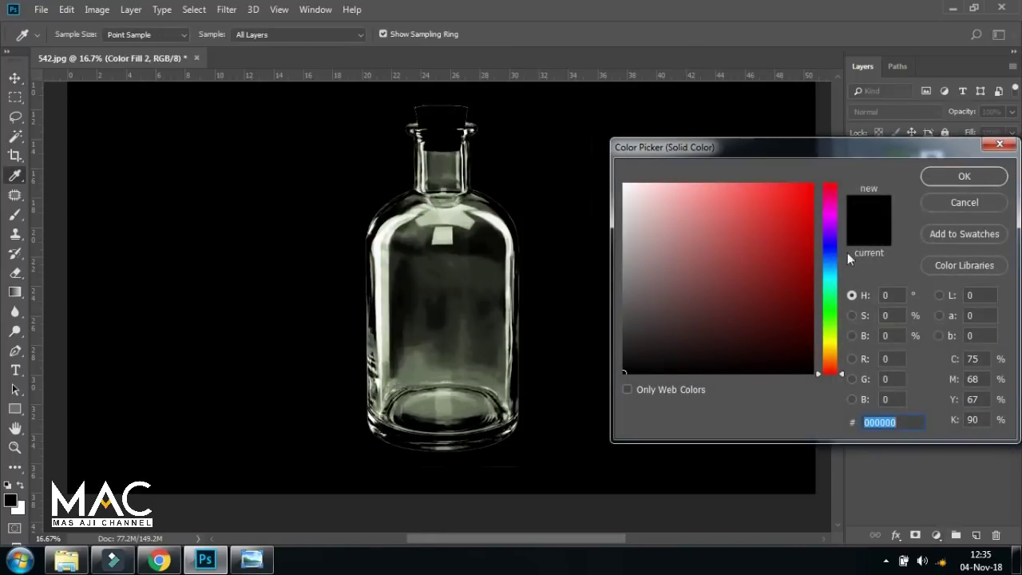
click(948, 182)
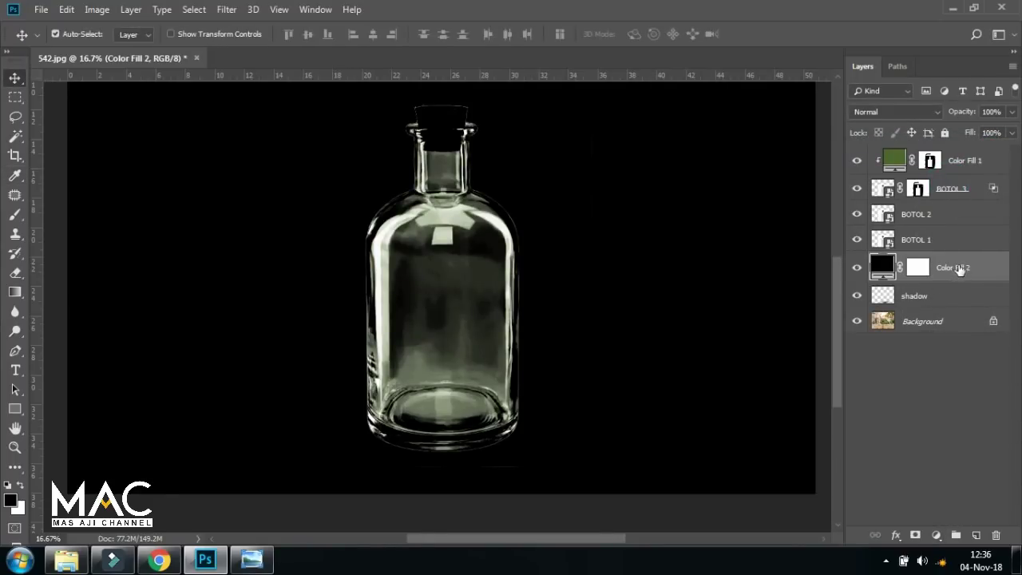
Step: Clip Color Fill 2 to the shadow layer in Color blend mode, then reselect shadow
right_click(961, 271)
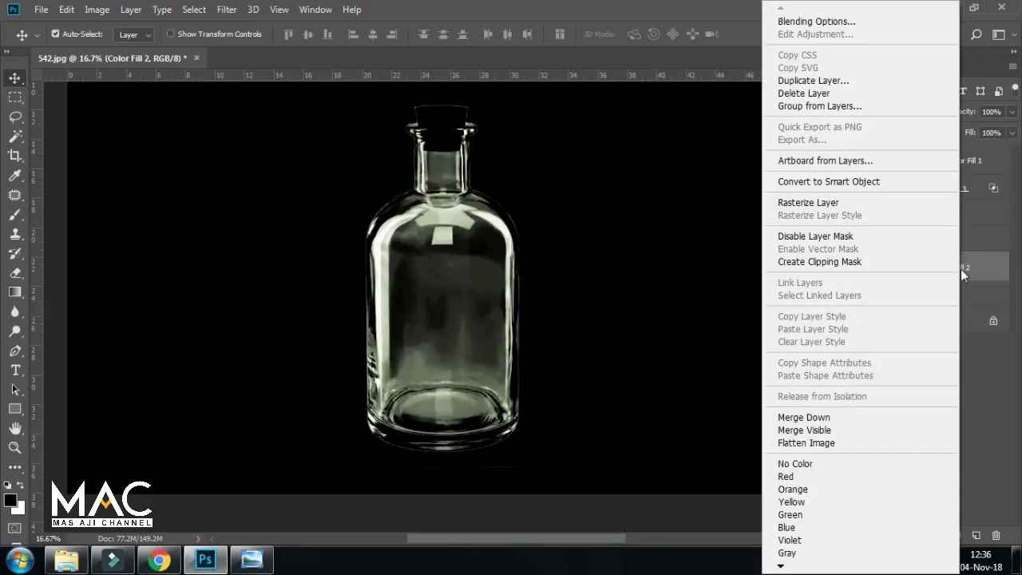
click(819, 261)
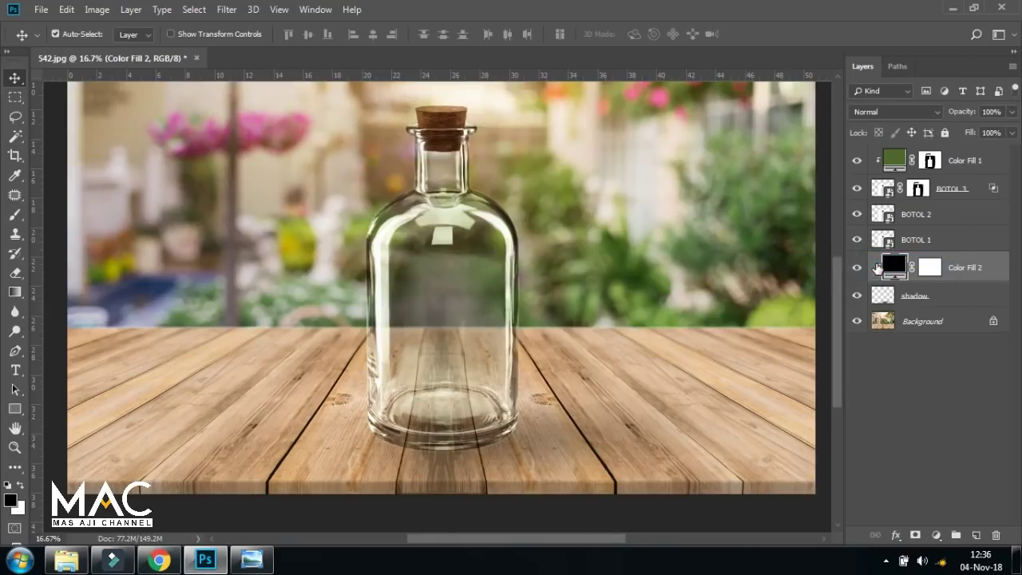
click(887, 112)
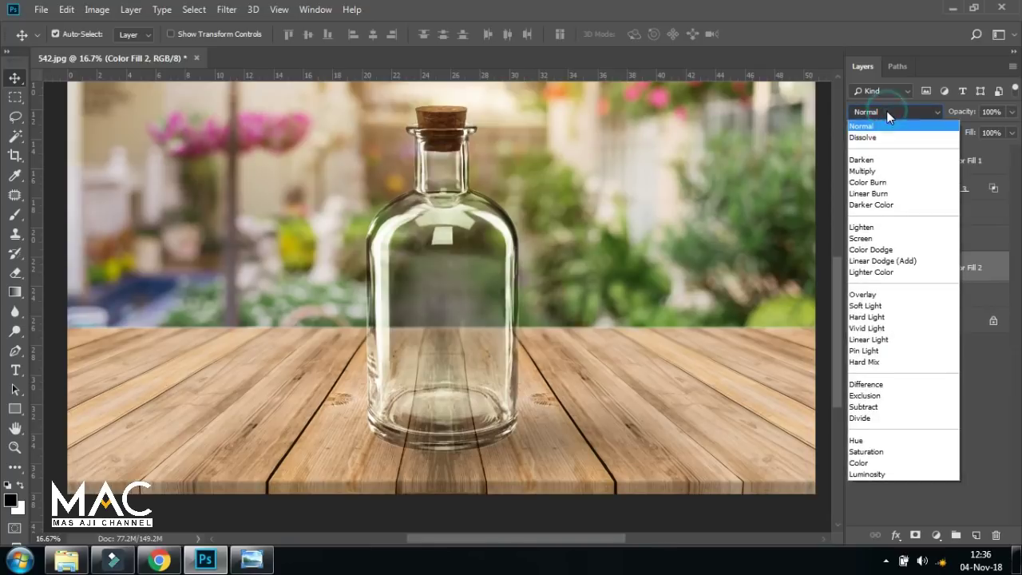
click(896, 471)
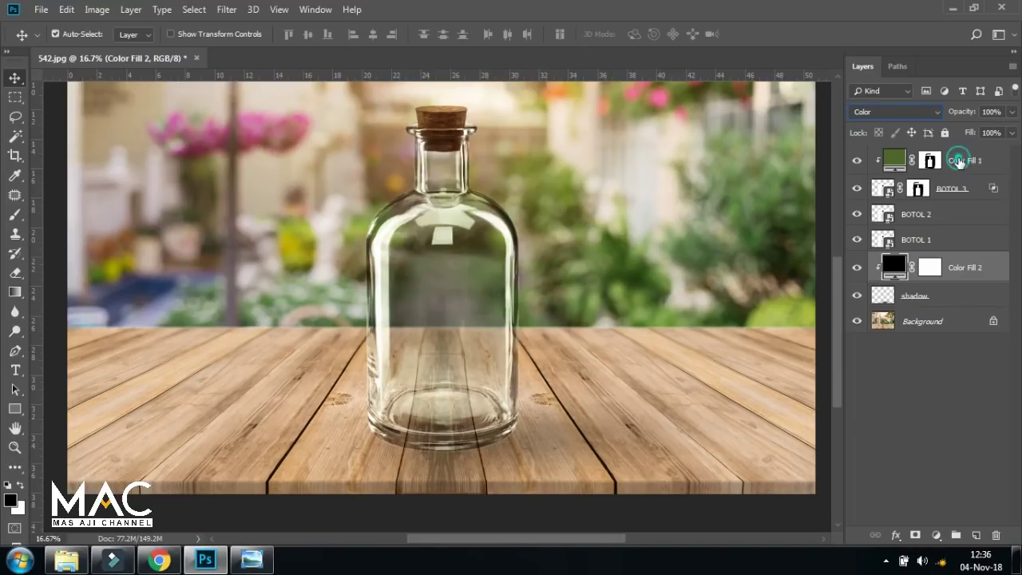
click(958, 166)
click(927, 297)
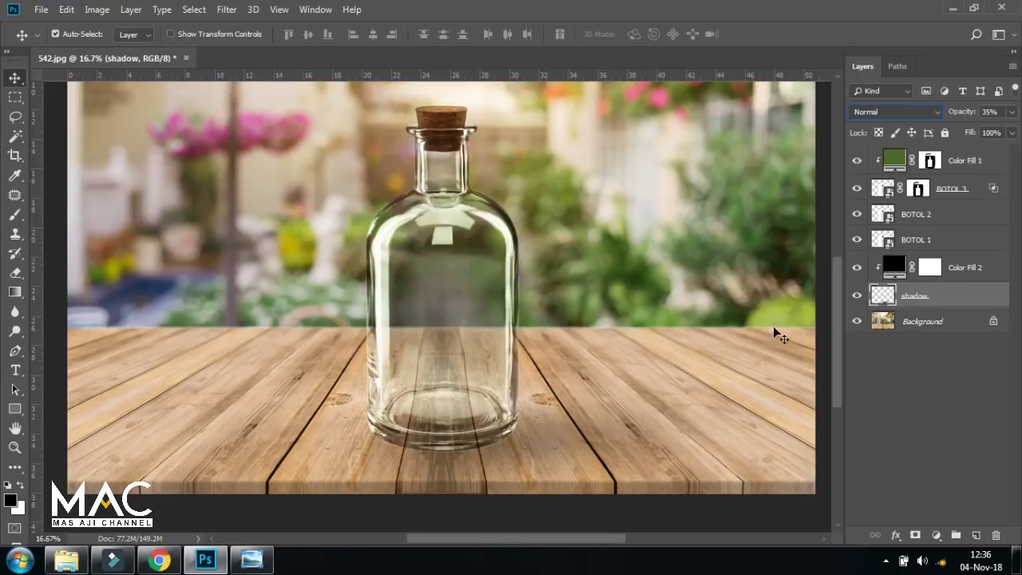
Step: Change Color Fill 2 to brown 67523b sampled from the wooden table
double_click(898, 269)
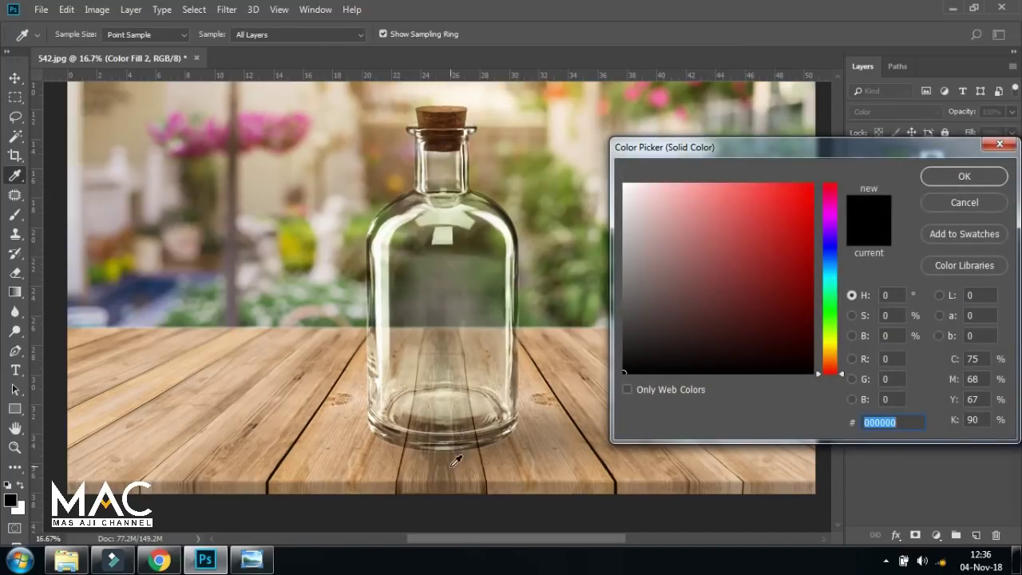
click(451, 466)
click(451, 459)
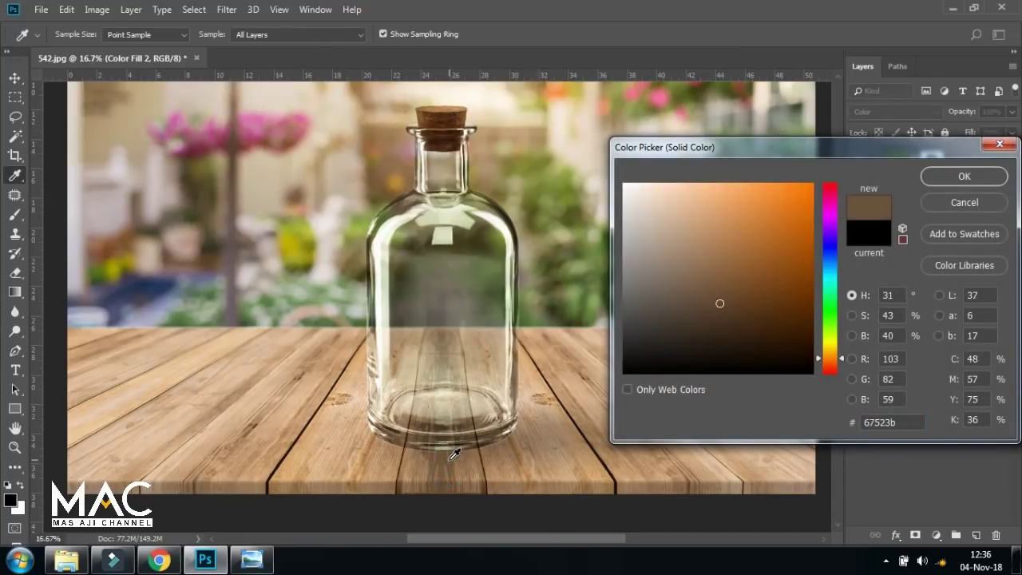
click(964, 176)
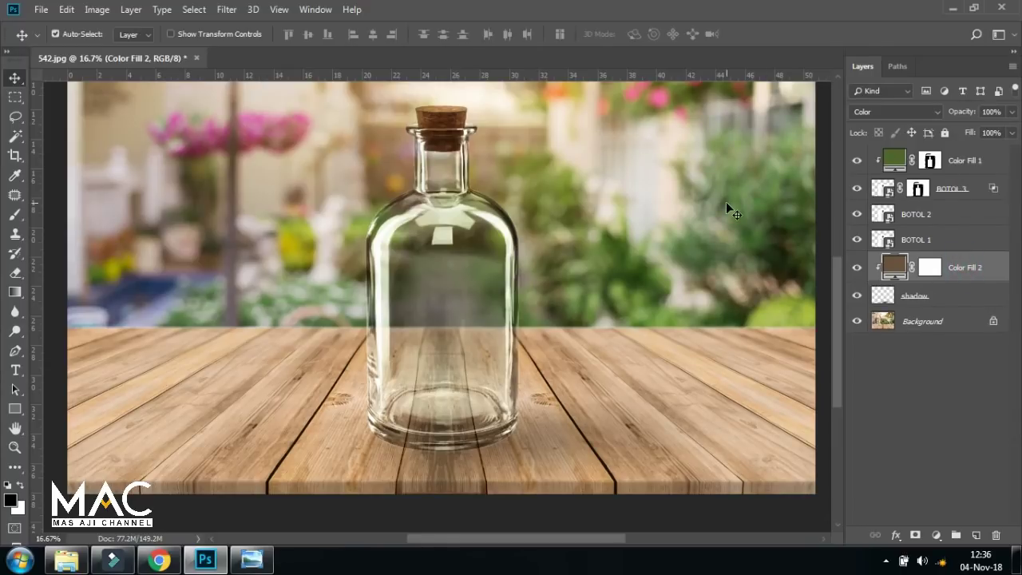
Step: Nudge the shadow layer slightly up and right with a free transform
key(ctrl+t)
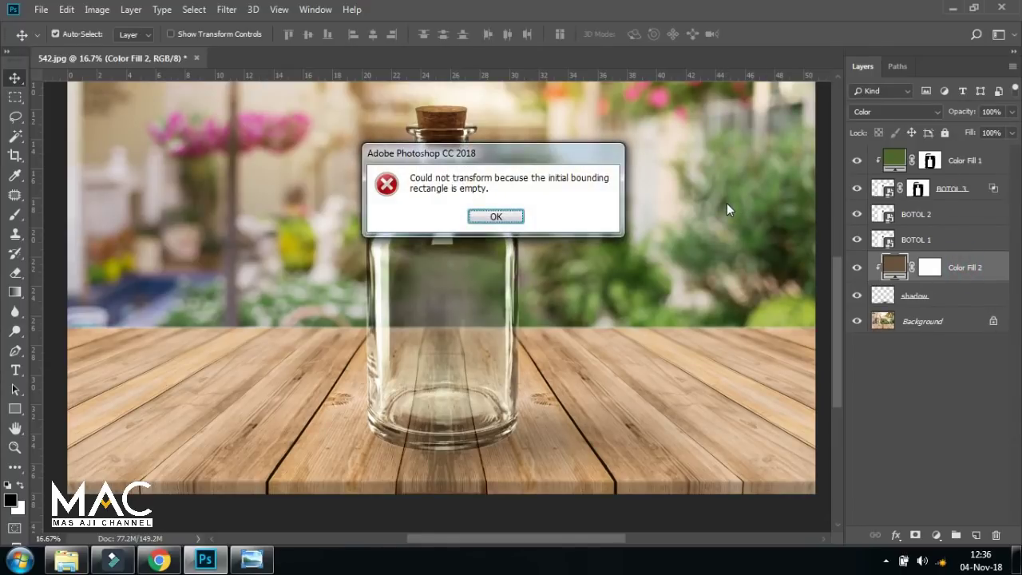
click(496, 222)
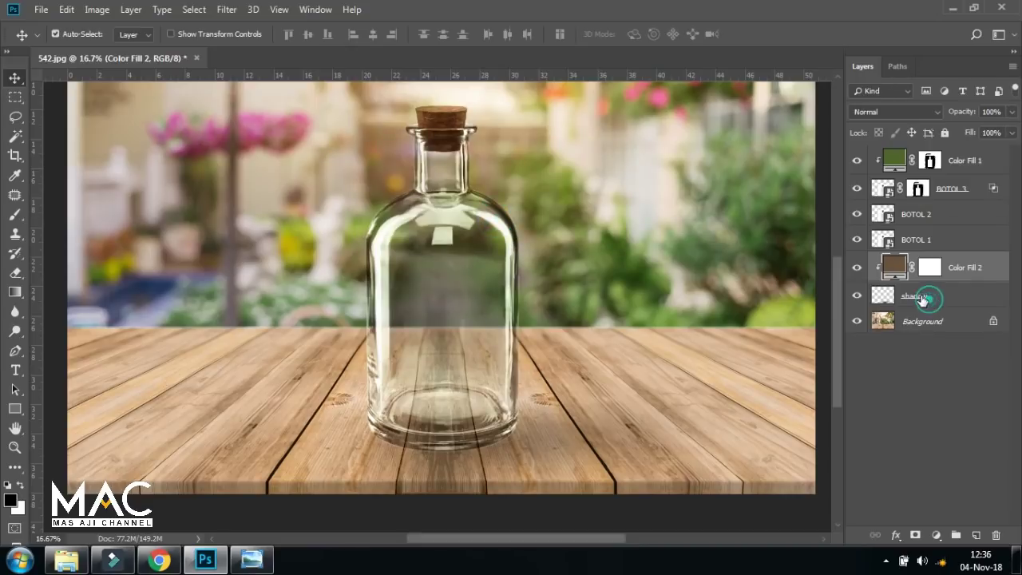
click(920, 298)
key(ctrl+t)
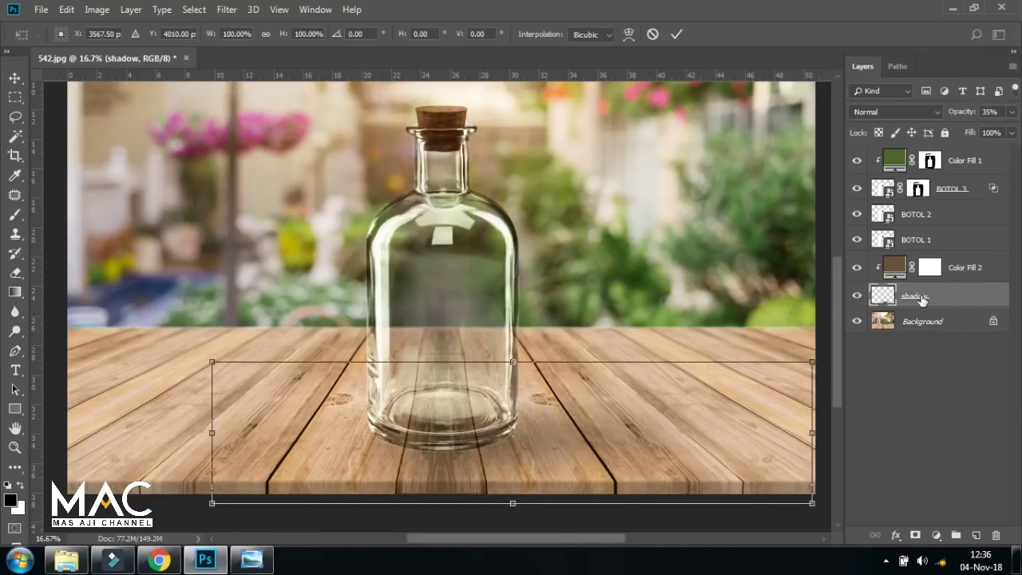
drag(700, 438, 702, 428)
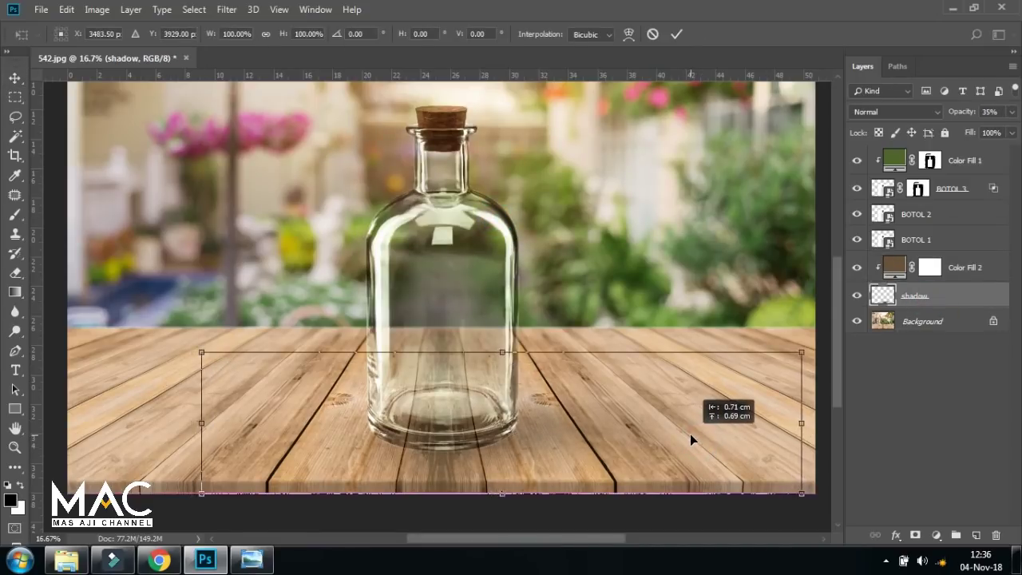
drag(688, 430, 699, 431)
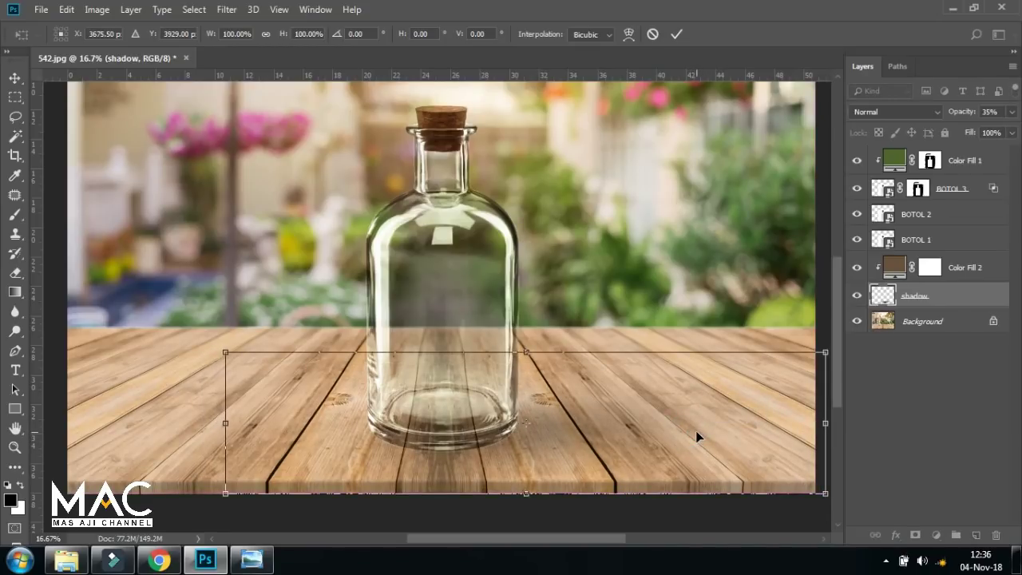
key(Return)
key(ctrl+minus)
key(ctrl+minus)
key(ctrl+plus)
Step: Add a layer mask to the shadow layer and set the soft round brush to 400 px
click(589, 438)
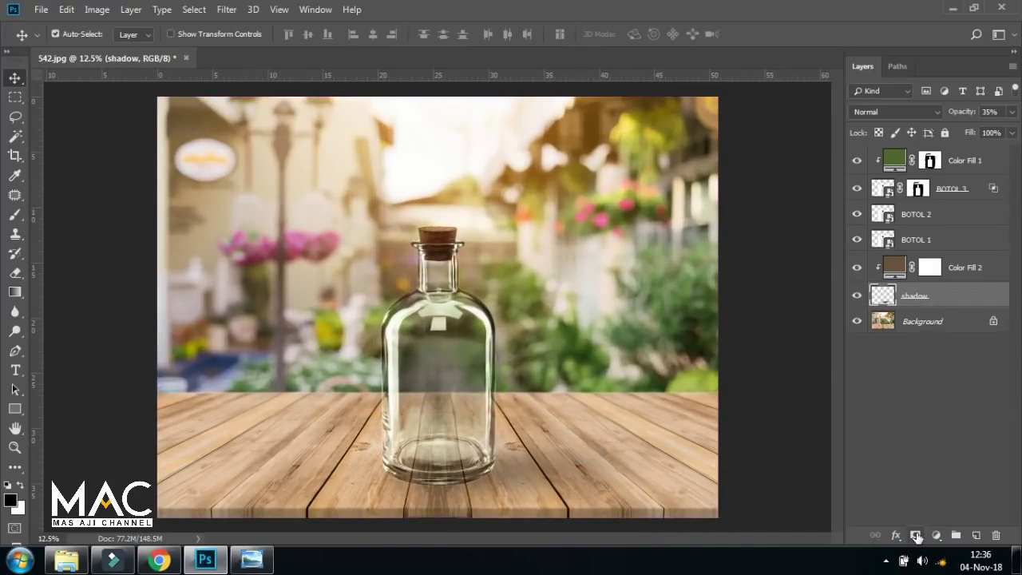
click(916, 536)
click(15, 214)
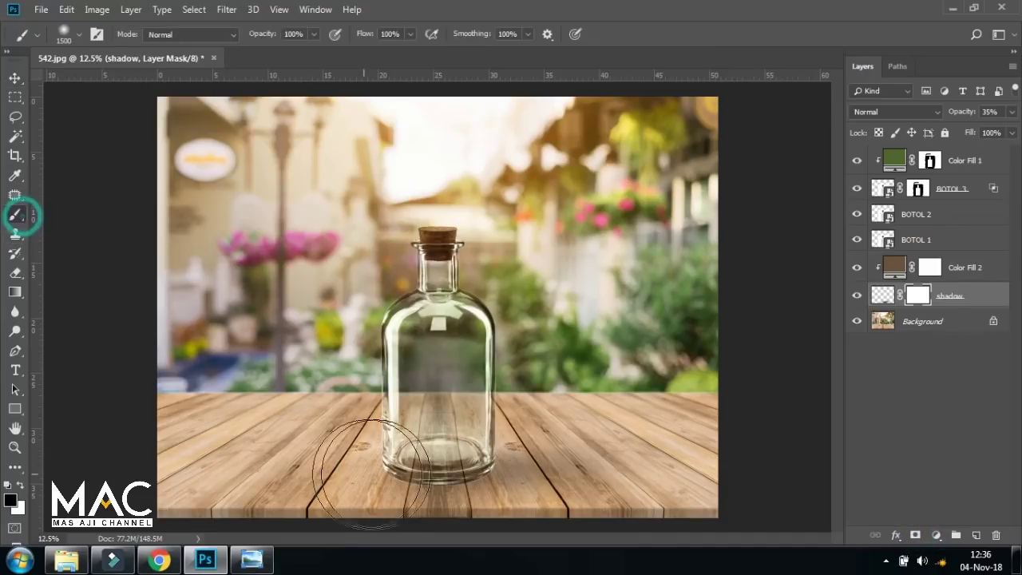
click(78, 34)
drag(170, 83, 138, 83)
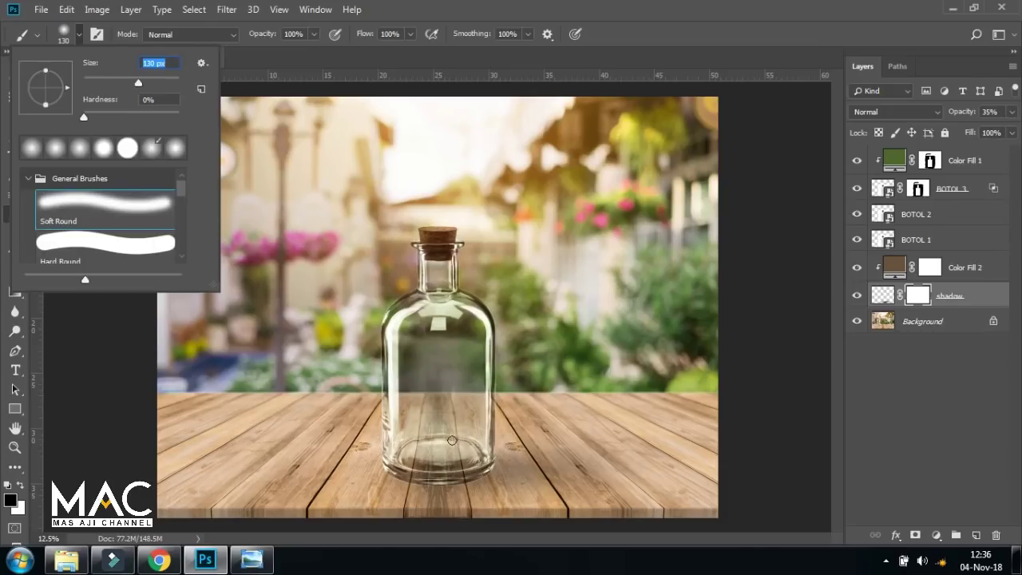
drag(139, 86, 148, 86)
text(40)
text(0)
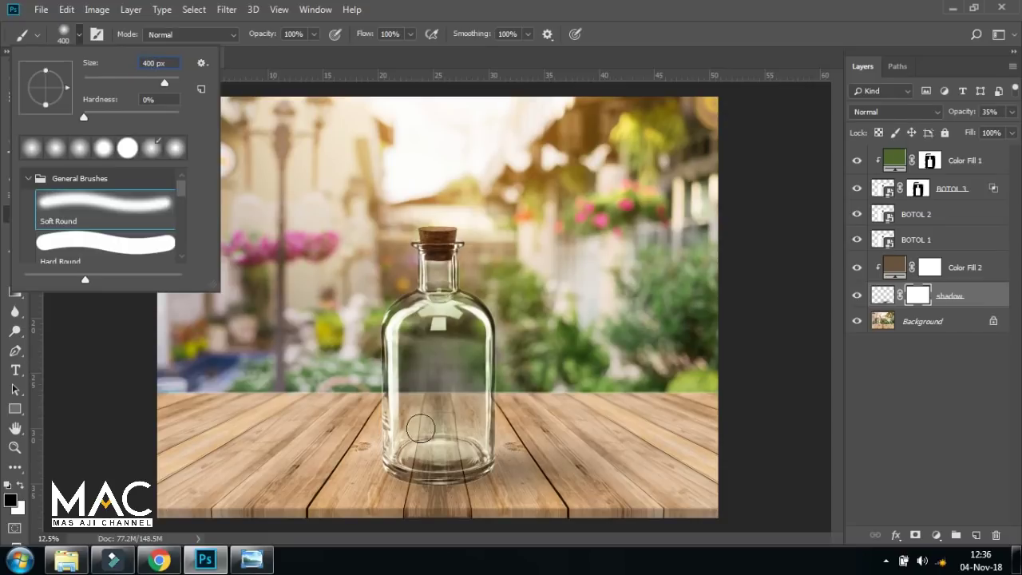
Step: Paint on the shadow mask beneath the bottle's base
scroll(442, 476, up, 1)
scroll(441, 476, up, 1)
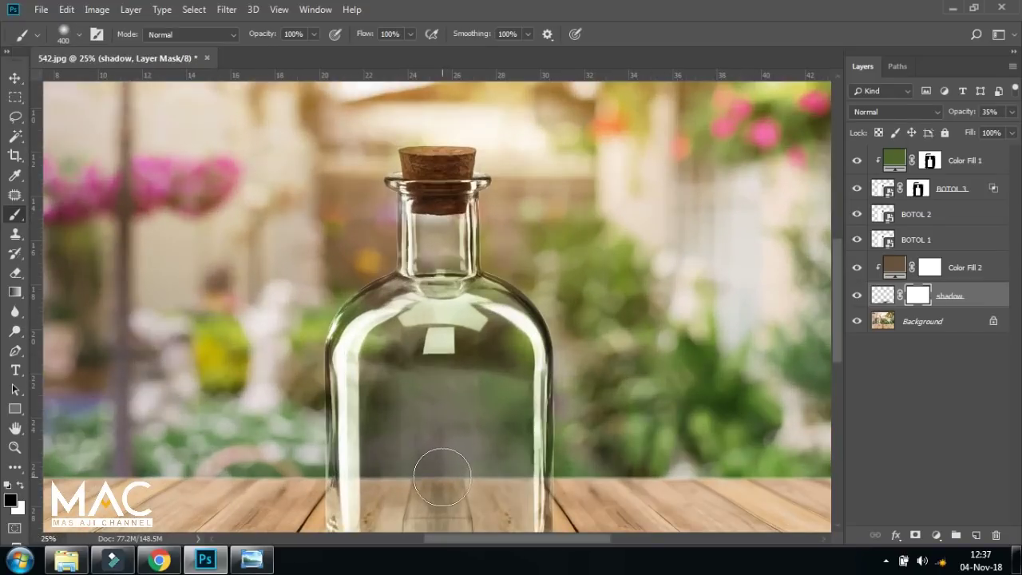
mouse_move(478, 449)
mouse_down()
mouse_move(479, 374)
mouse_move(465, 405)
mouse_up()
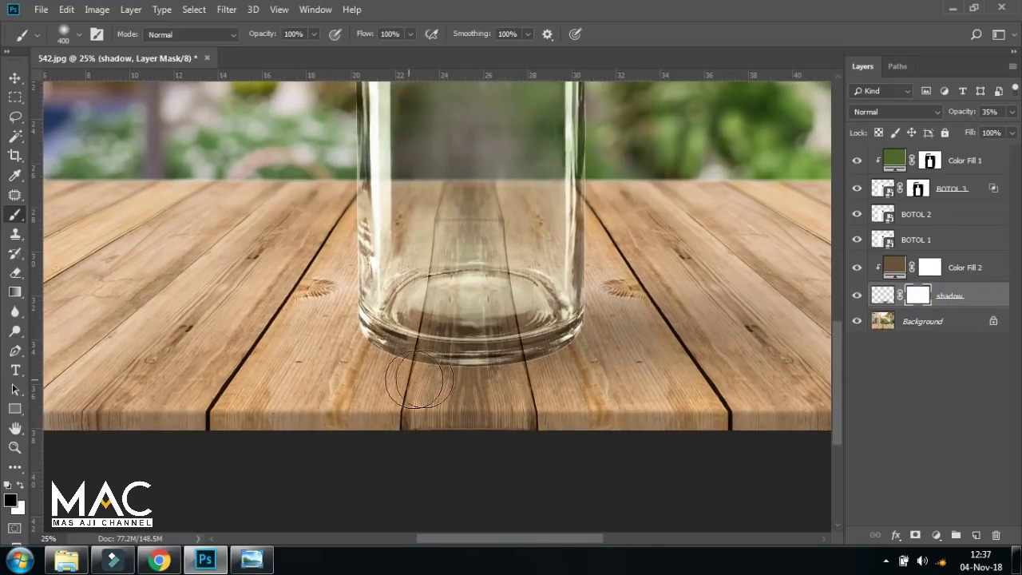
click(389, 345)
drag(447, 359, 471, 367)
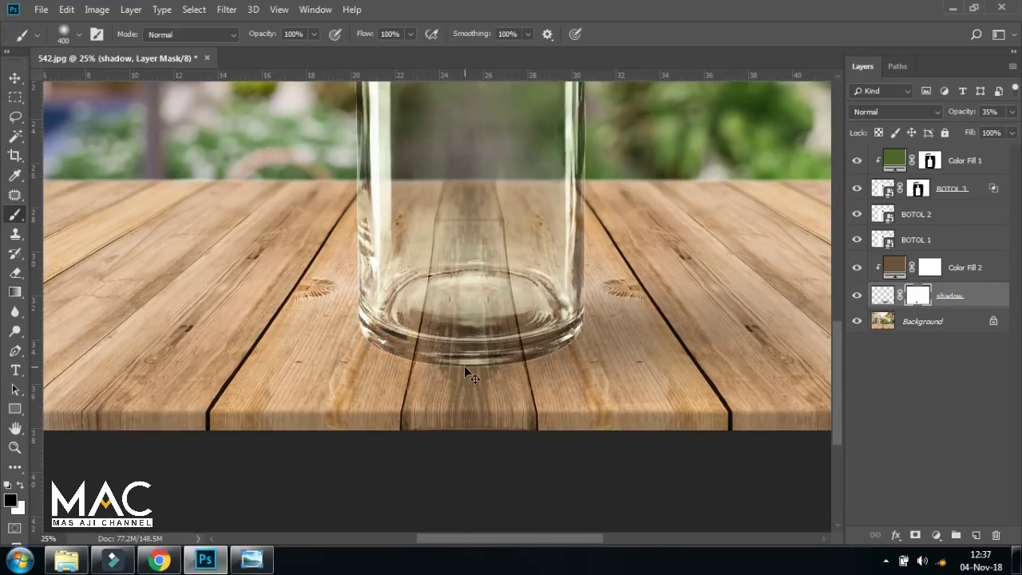
Step: Lower the brush opacity to 25% and lightly shade along the bottle's base
click(294, 33)
text(25)
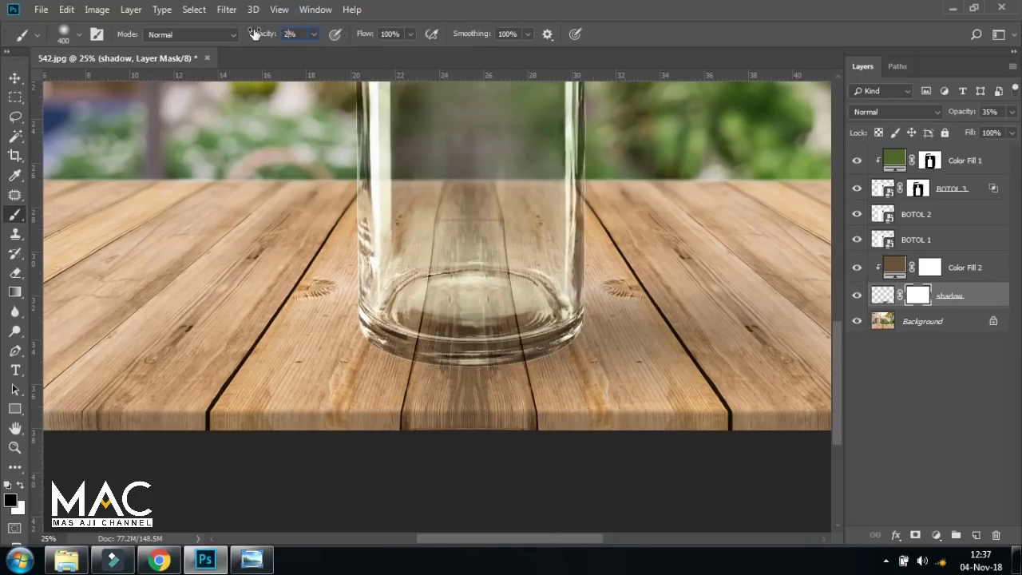
drag(408, 332, 540, 334)
drag(541, 333, 407, 359)
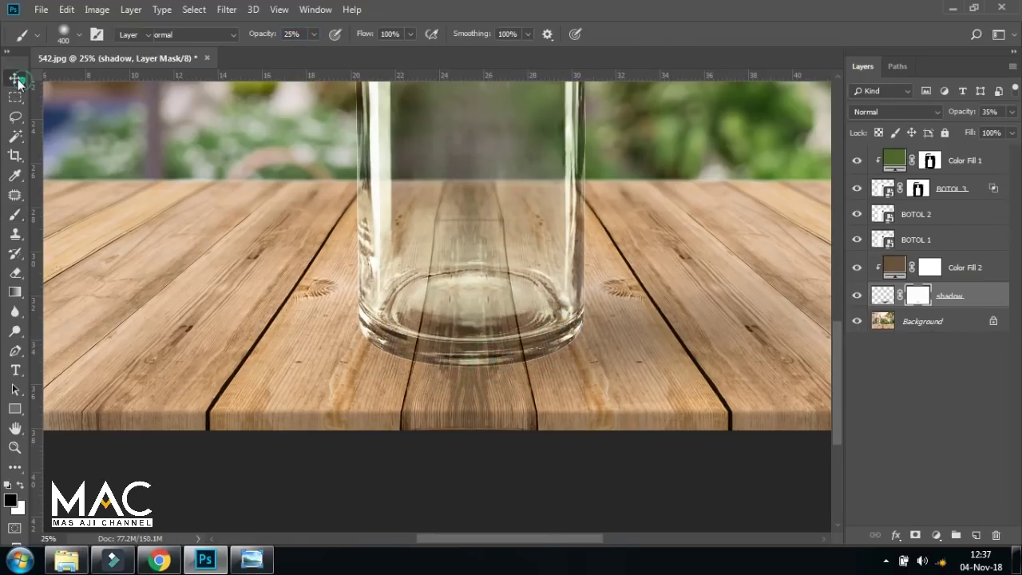
click(15, 77)
key(ctrl+minus)
key(ctrl+minus)
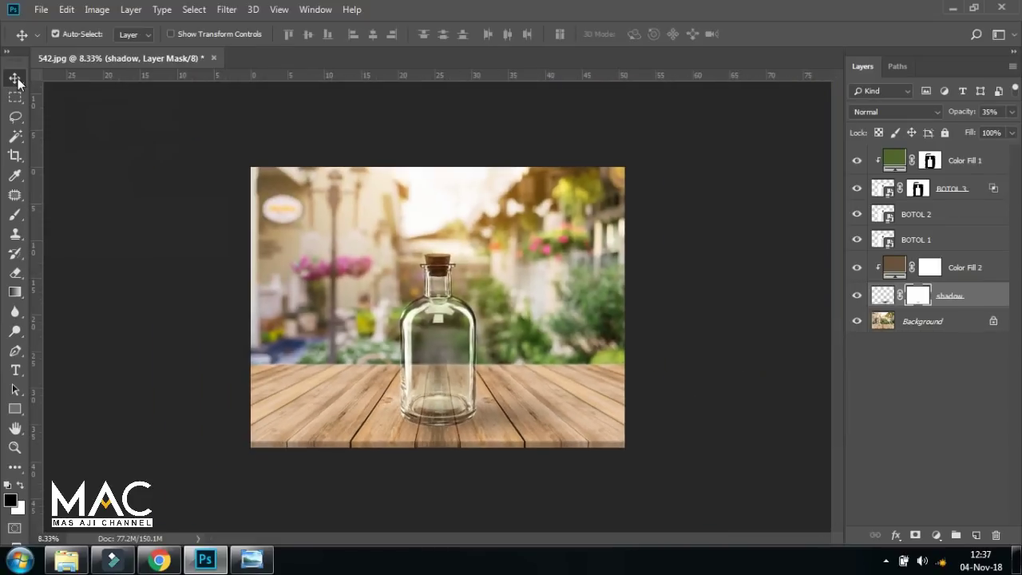
key(ctrl+plus)
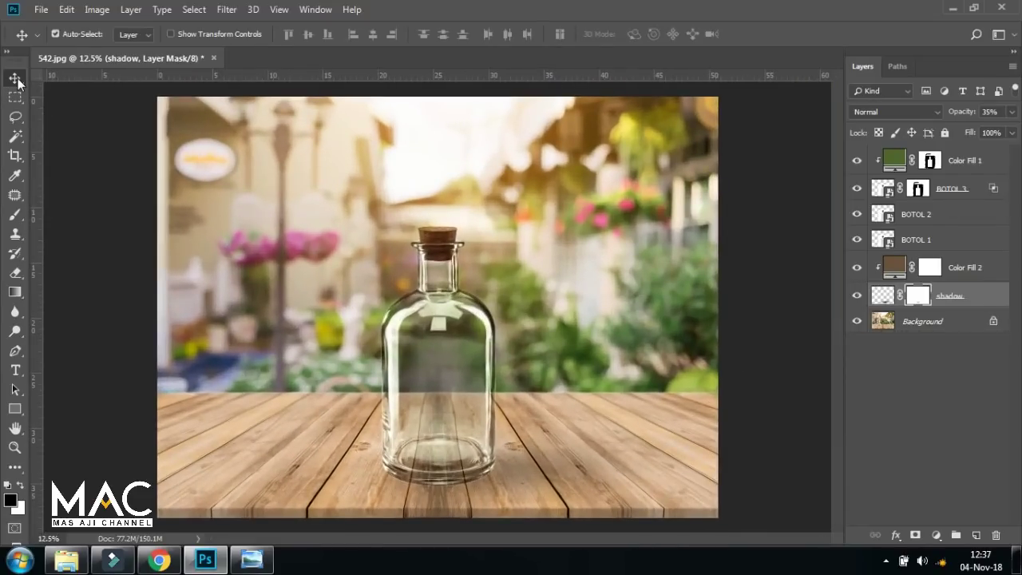
key(ctrl+minus)
key(ctrl+2)
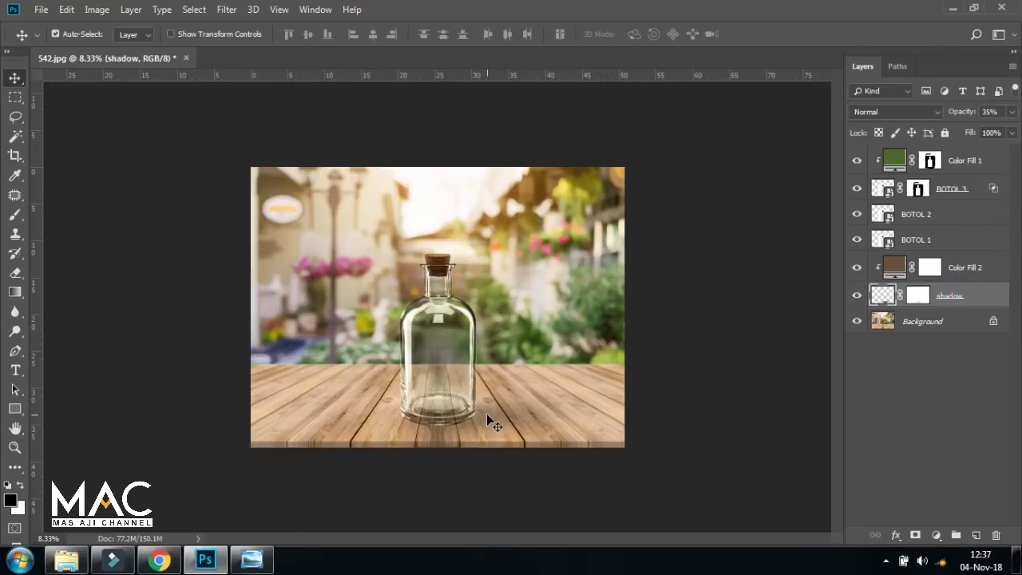
click(990, 111)
text(45)
key(BackSpace)
key(BackSpace)
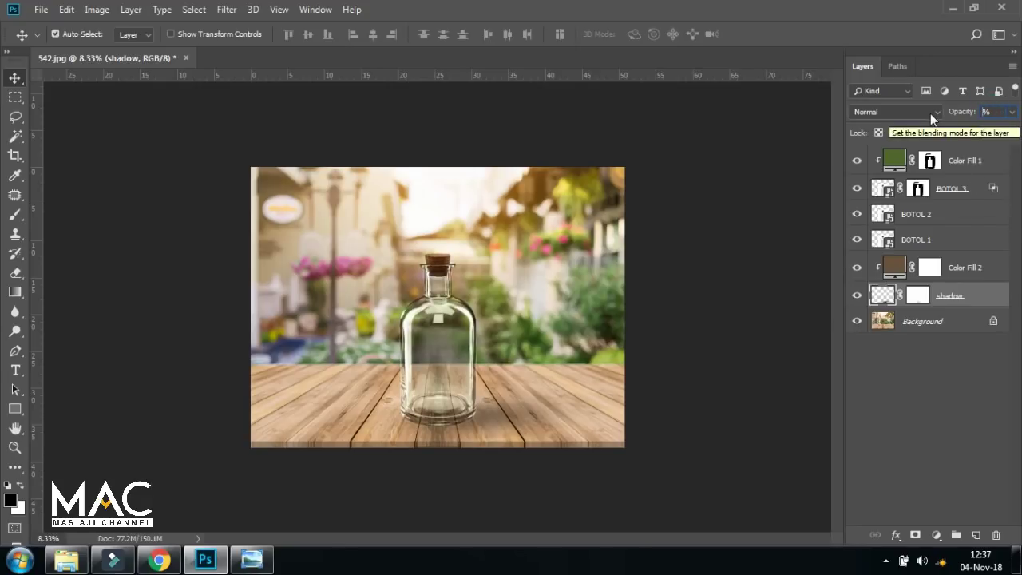
text(40)
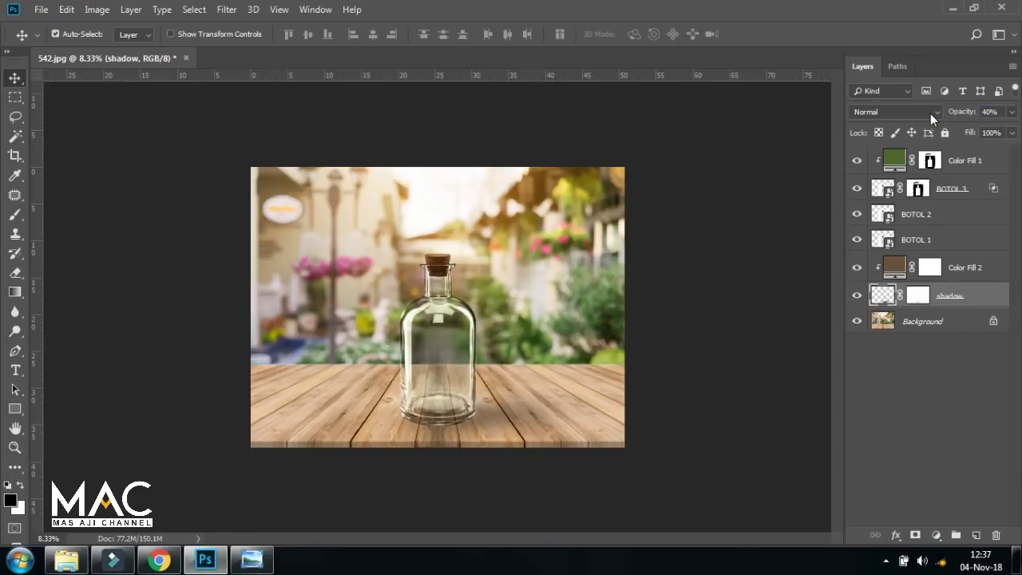
click(990, 112)
text(35)
key(ctrl+plus)
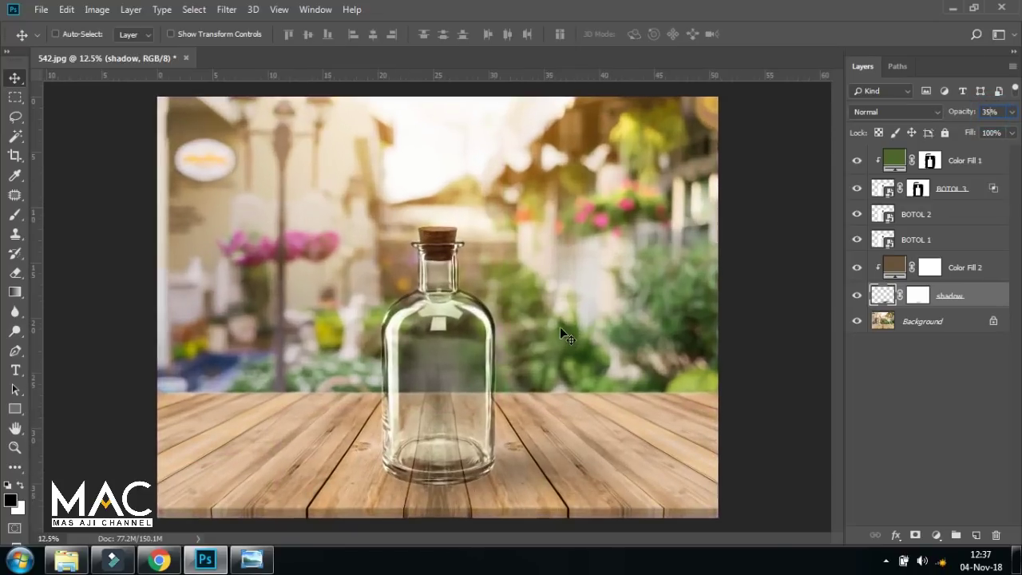
key(ctrl+plus)
drag(574, 396, 645, 387)
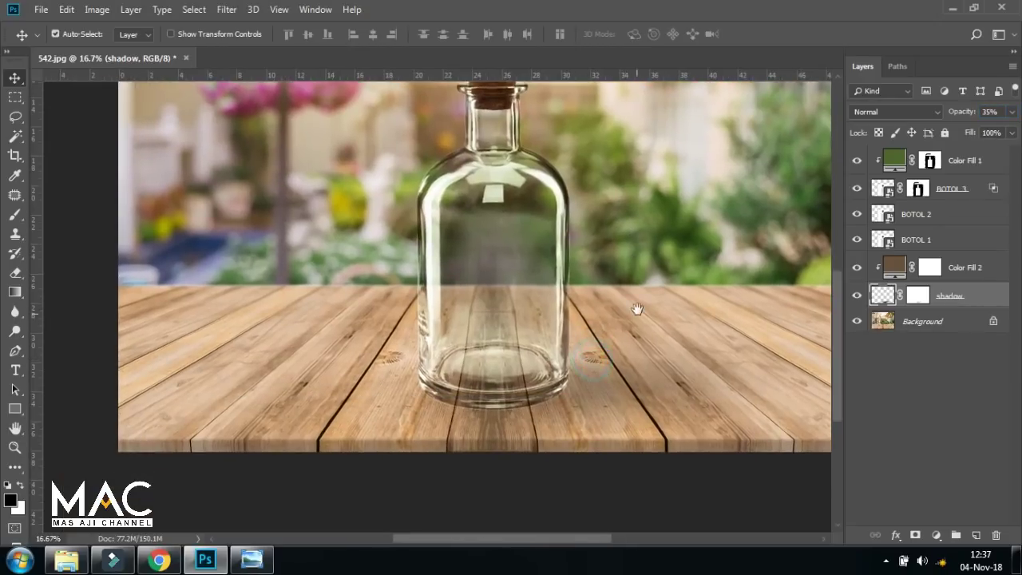
key(ctrl+minus)
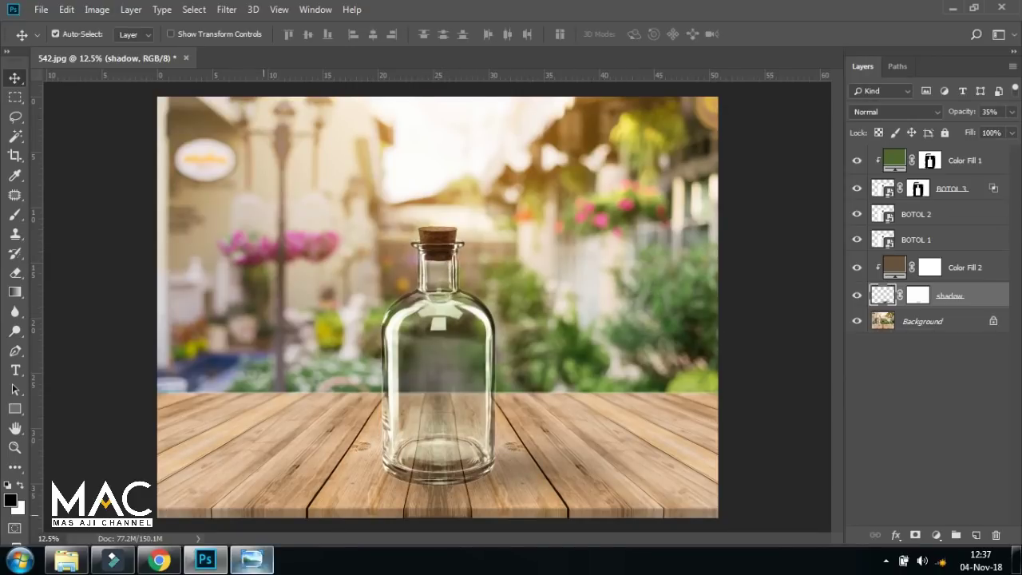
click(68, 561)
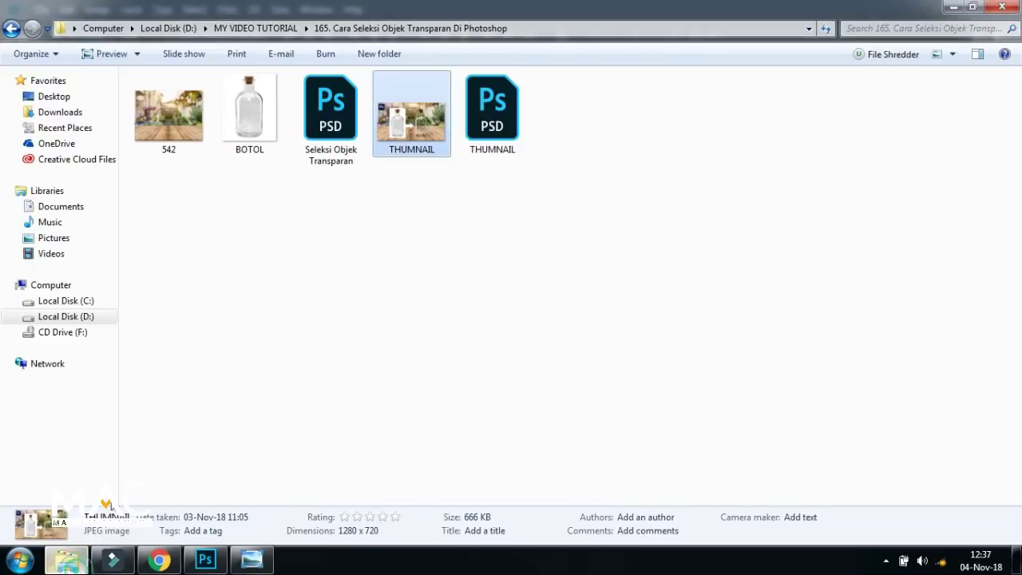
click(170, 118)
click(256, 125)
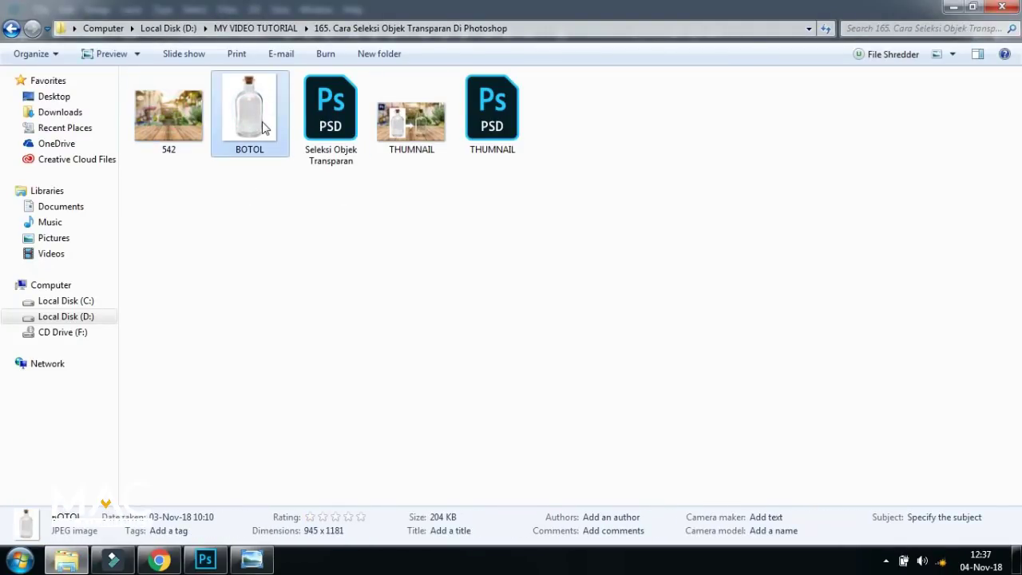
Step: Switch from Windows Explorer back to 542.jpg in Photoshop using the taskbar
click(218, 563)
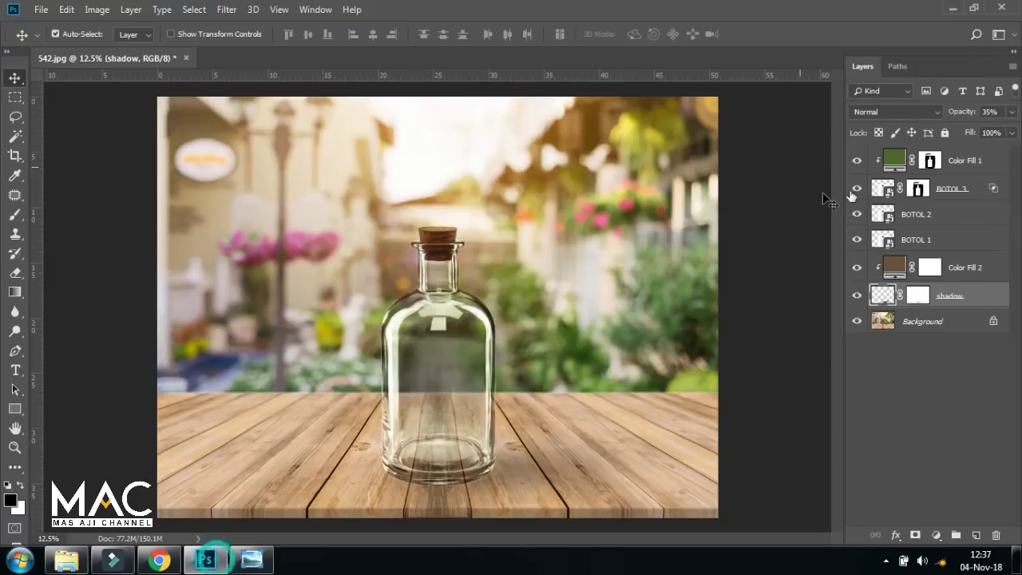
click(75, 561)
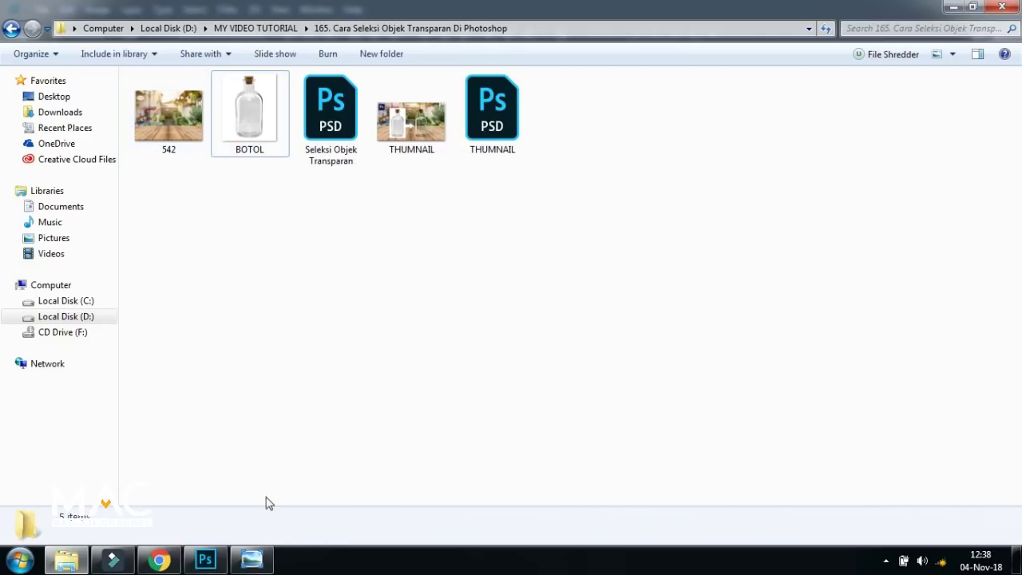
click(205, 560)
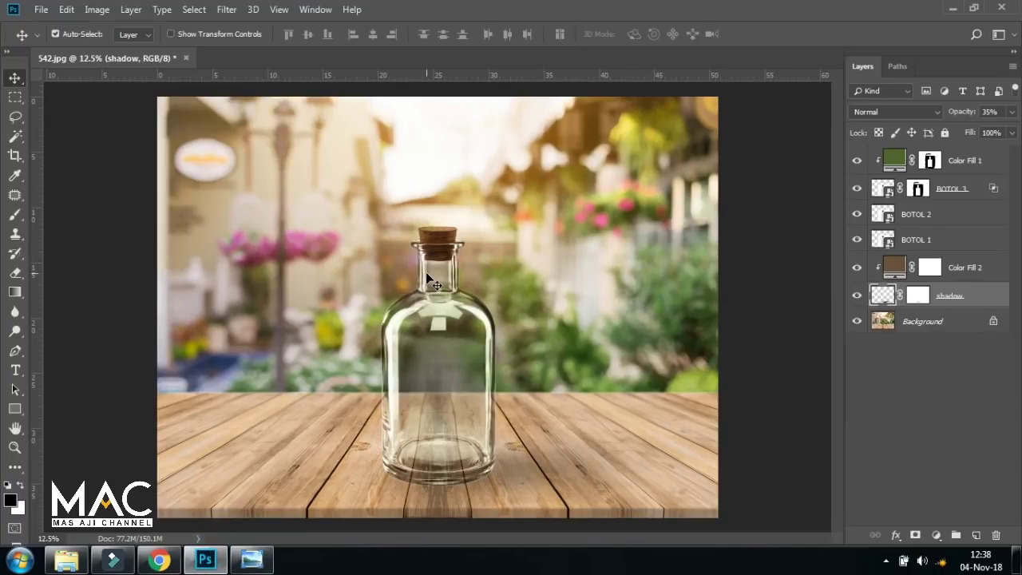